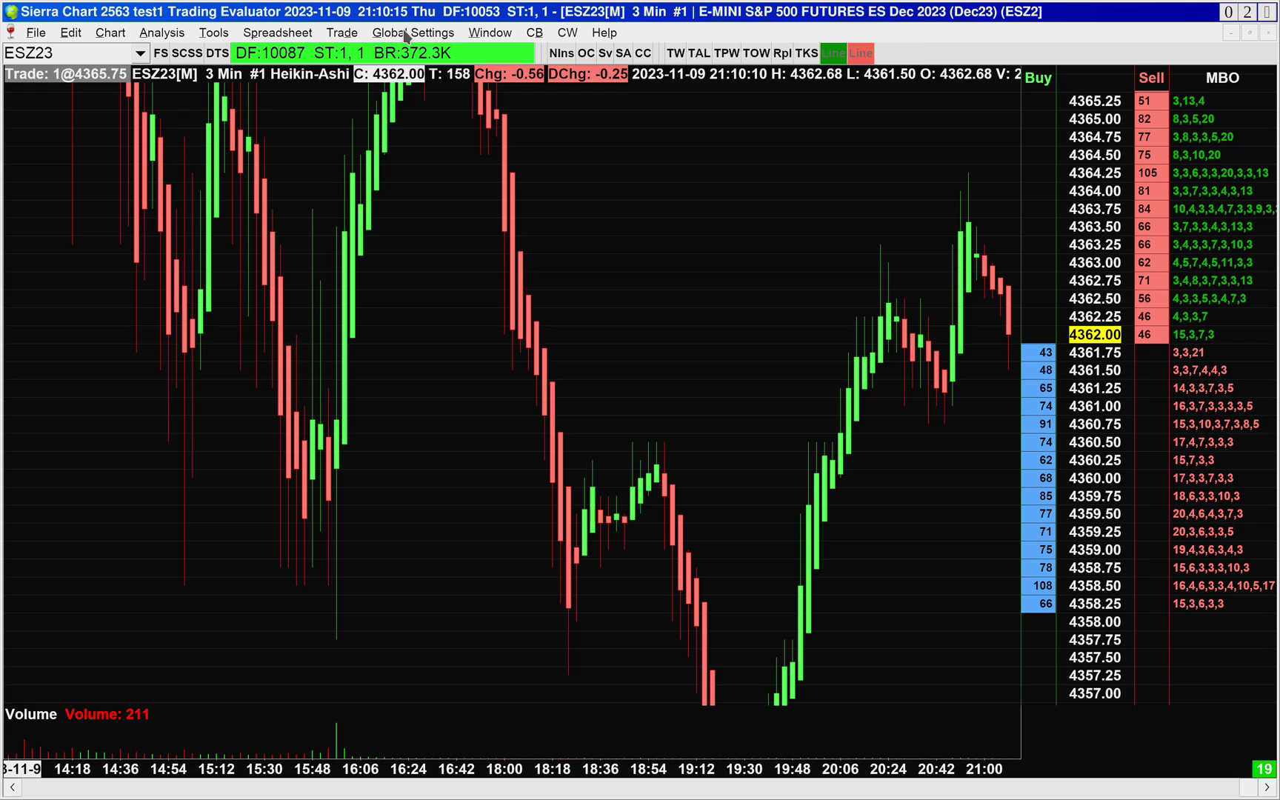
Open the Global Settings menu to reach the data and trade service settings.
click(412, 33)
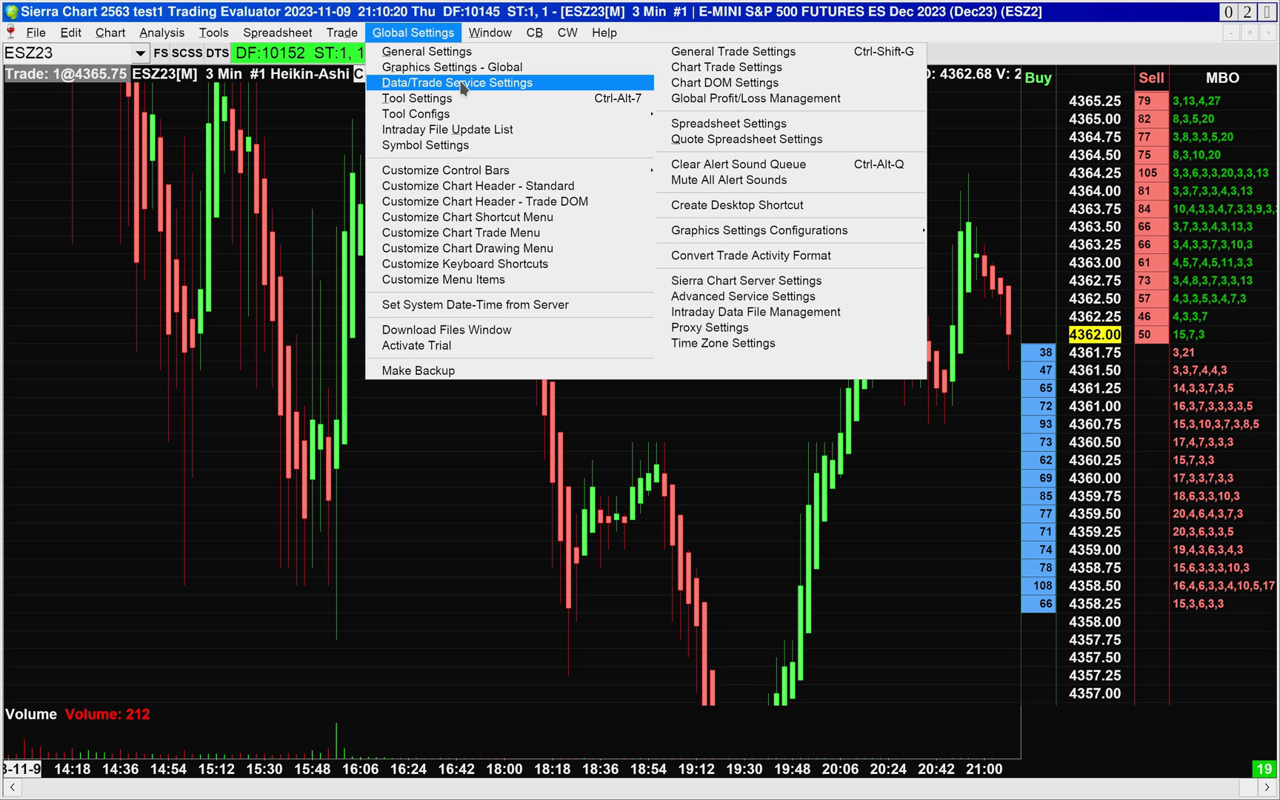
Keep Trading Evaluator as the service in Data/Trade Service Settings and confirm.
click(542, 88)
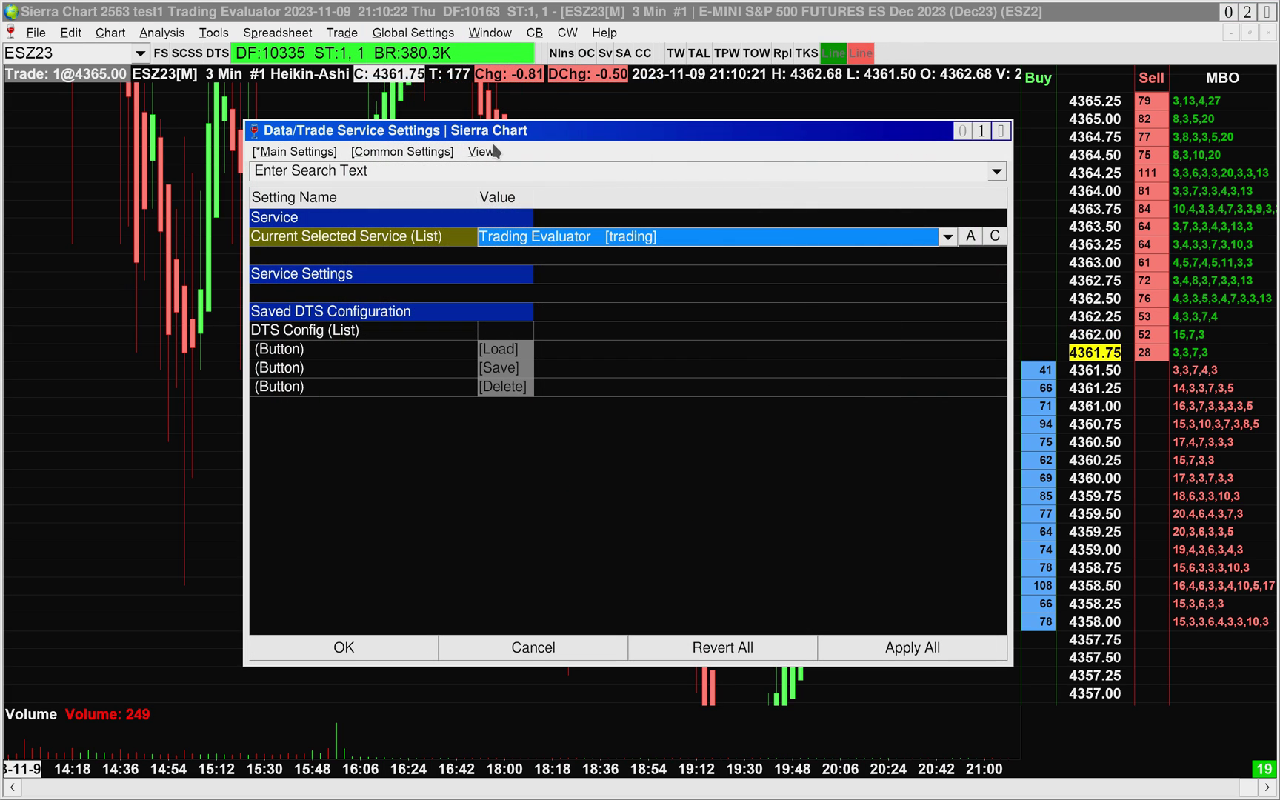
click(585, 237)
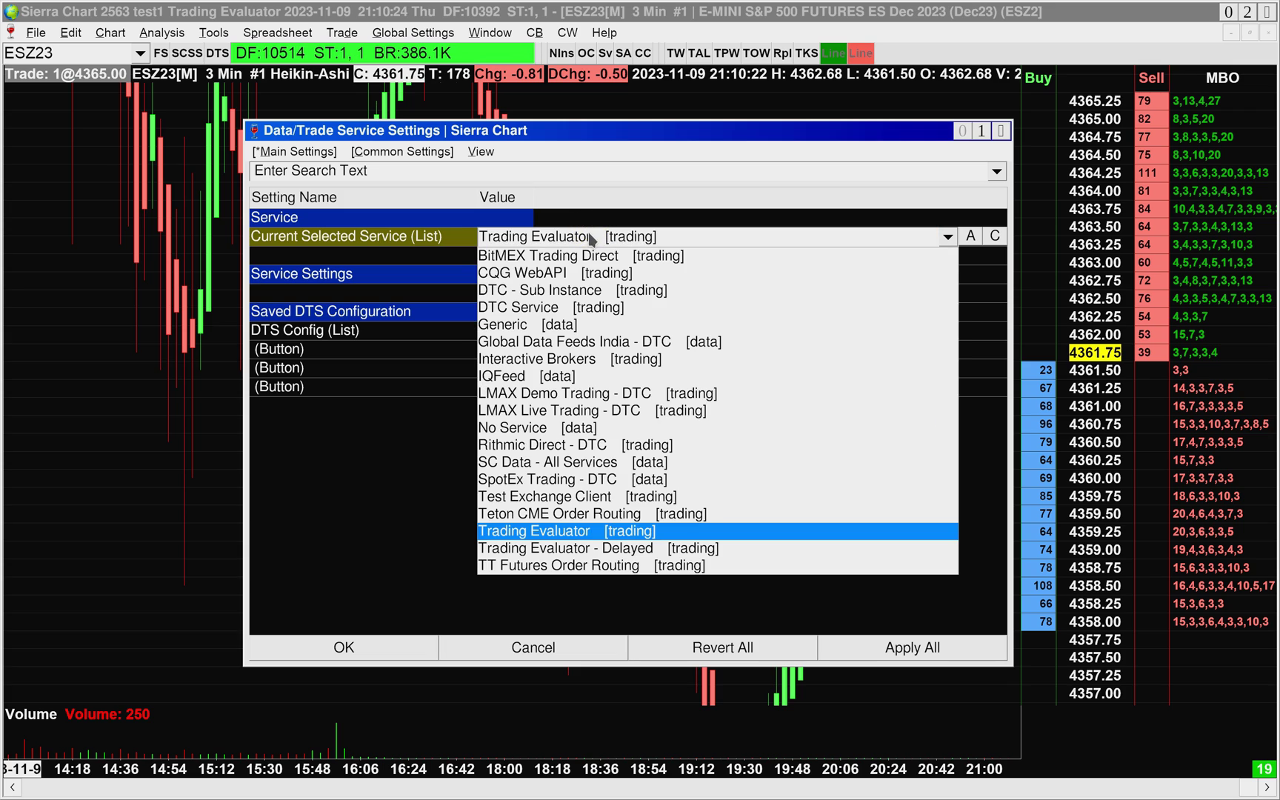
click(538, 530)
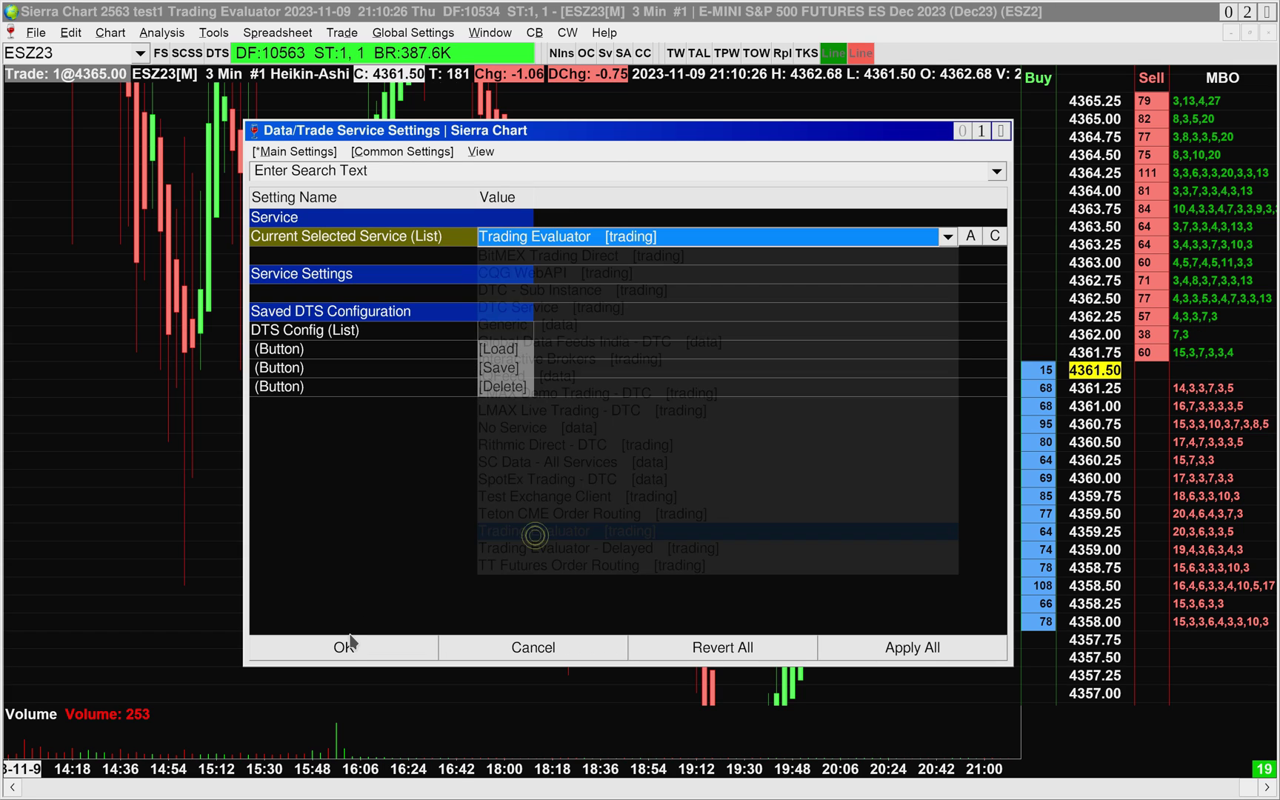
click(345, 646)
Reconnect to the data and trading service so historical data downloads again.
click(37, 34)
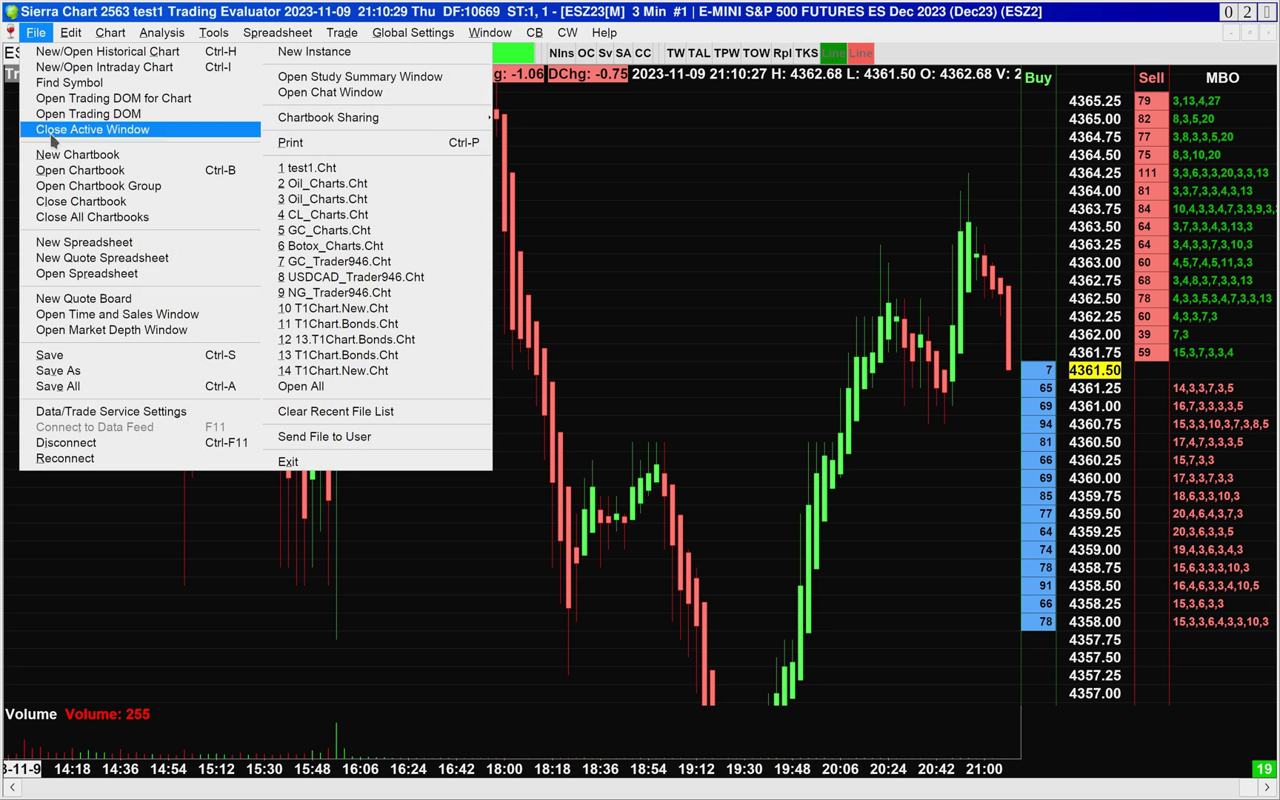
click(74, 464)
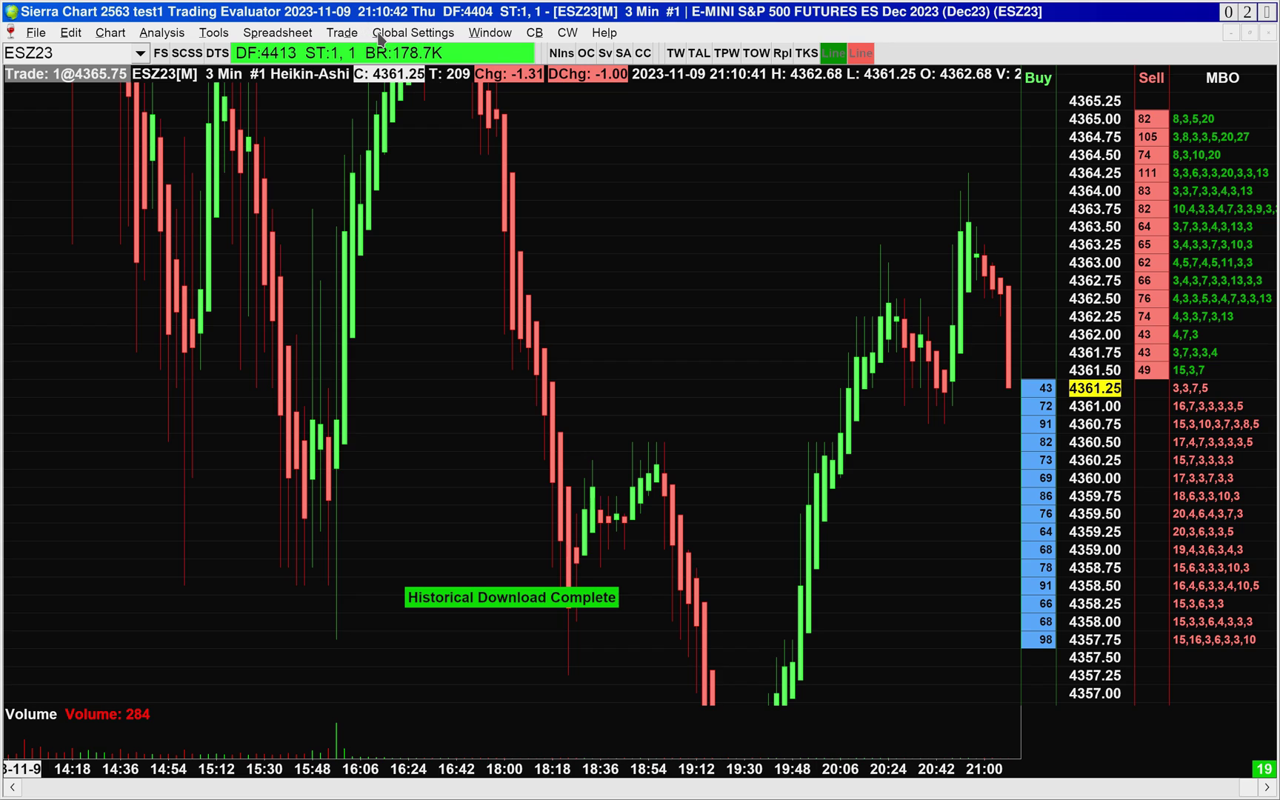
click(785, 258)
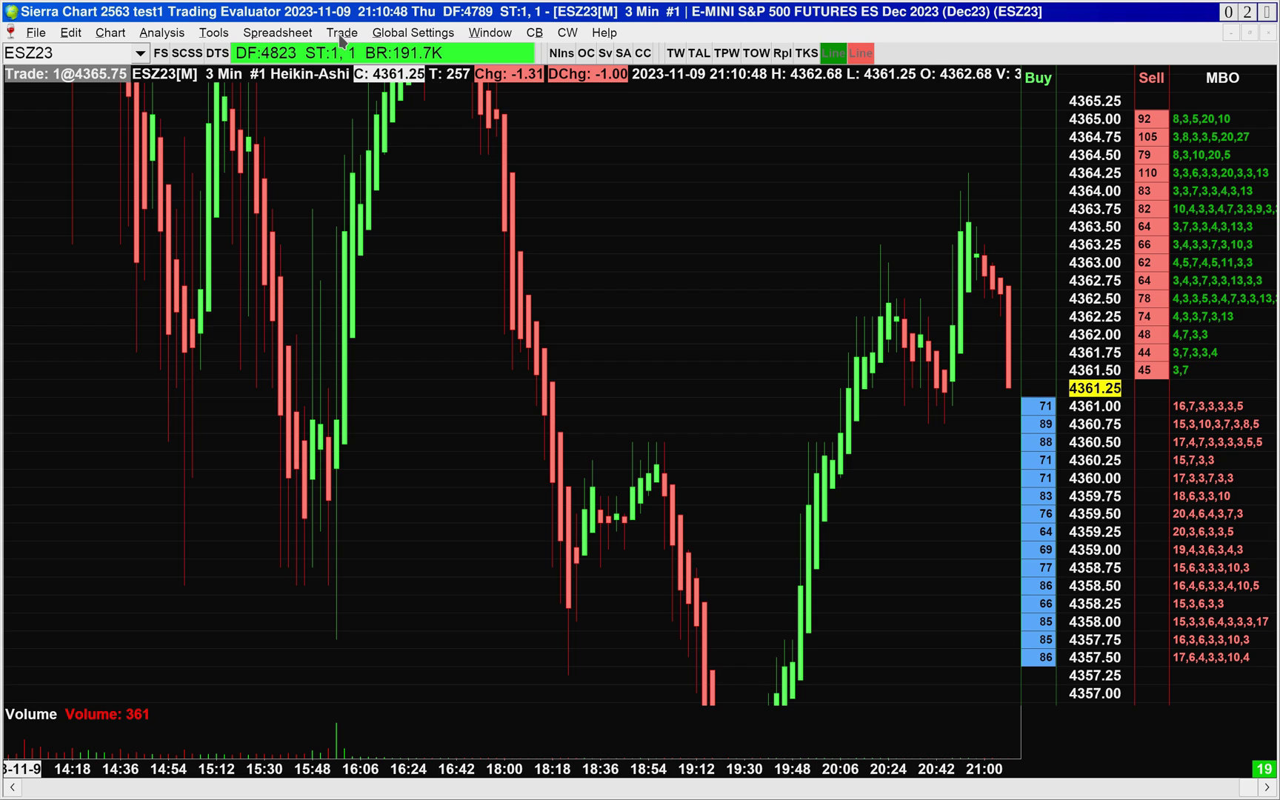
click(342, 33)
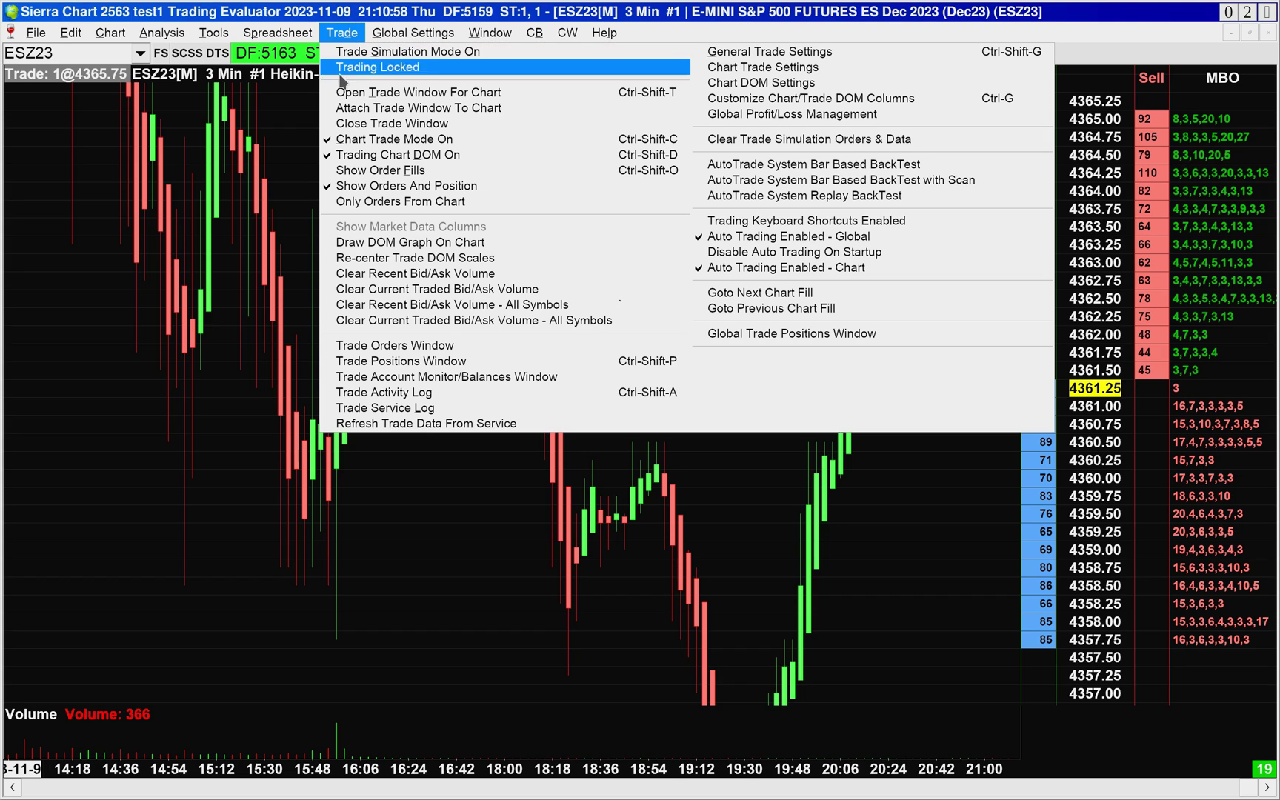
In the Trade Account Monitor, select Account3 (50000.00 USD) and edit that trade account.
click(383, 379)
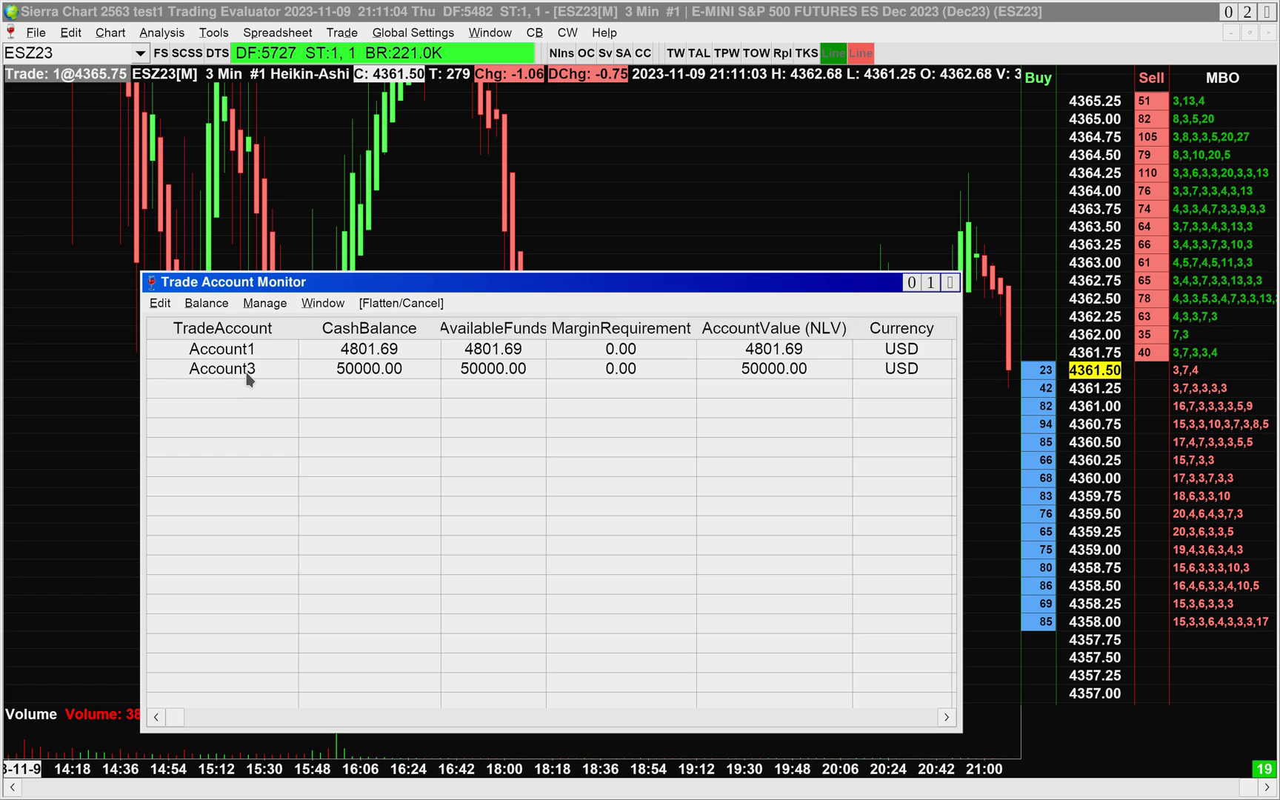
click(274, 374)
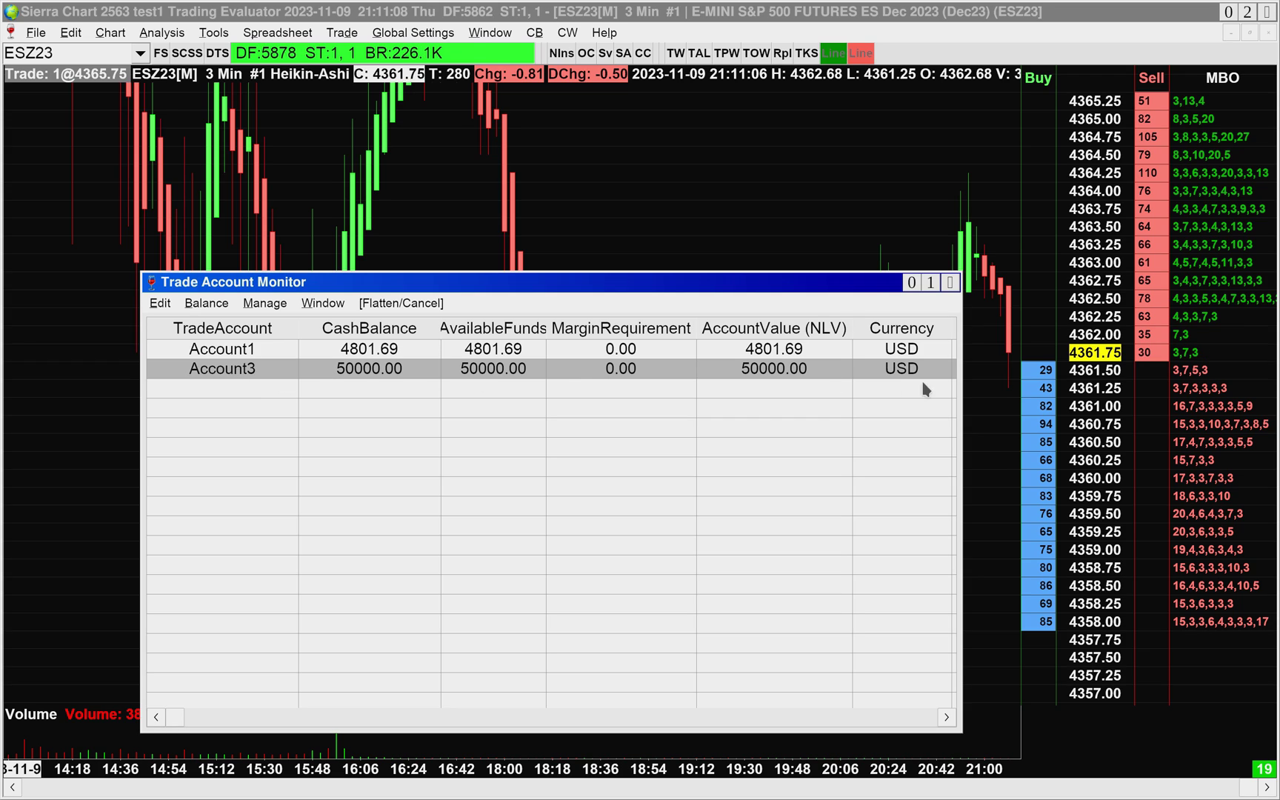
click(268, 305)
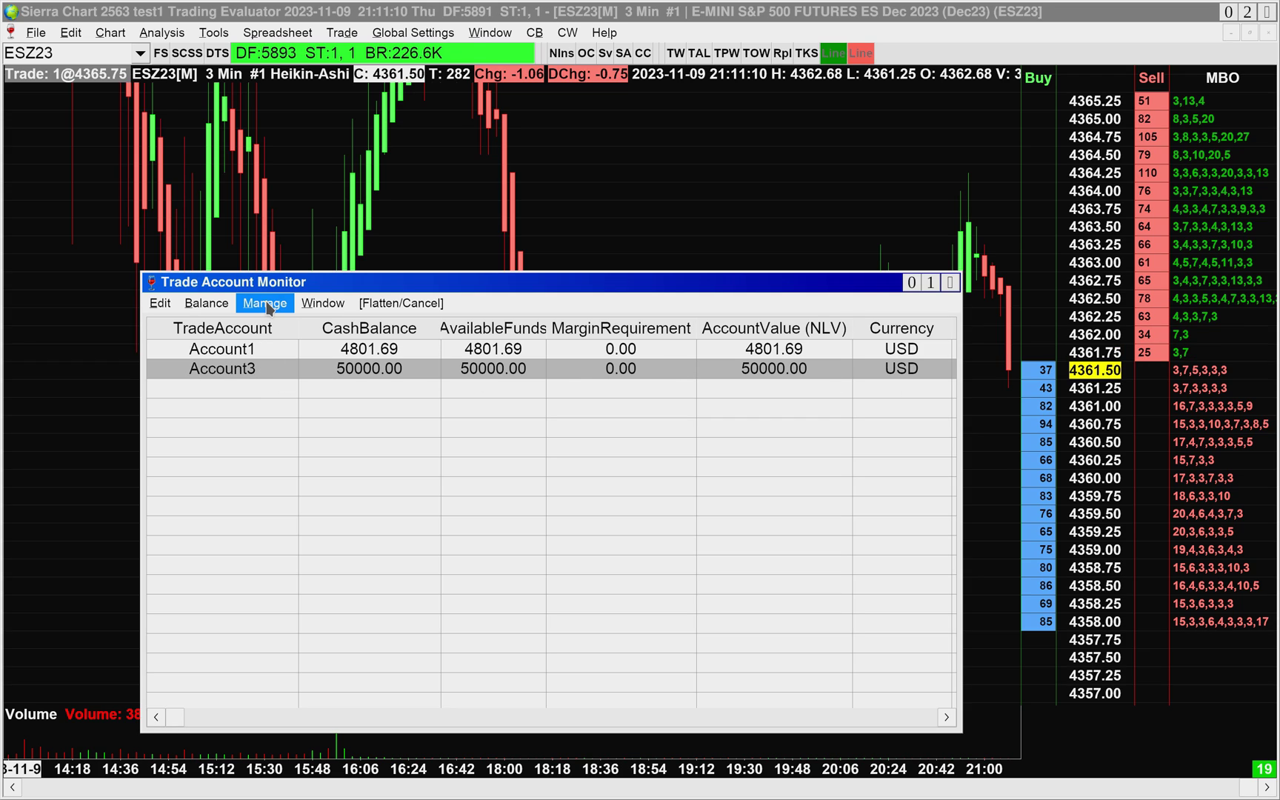
Dismiss the update message and show Account3's User Profit/Loss Management settings.
click(308, 344)
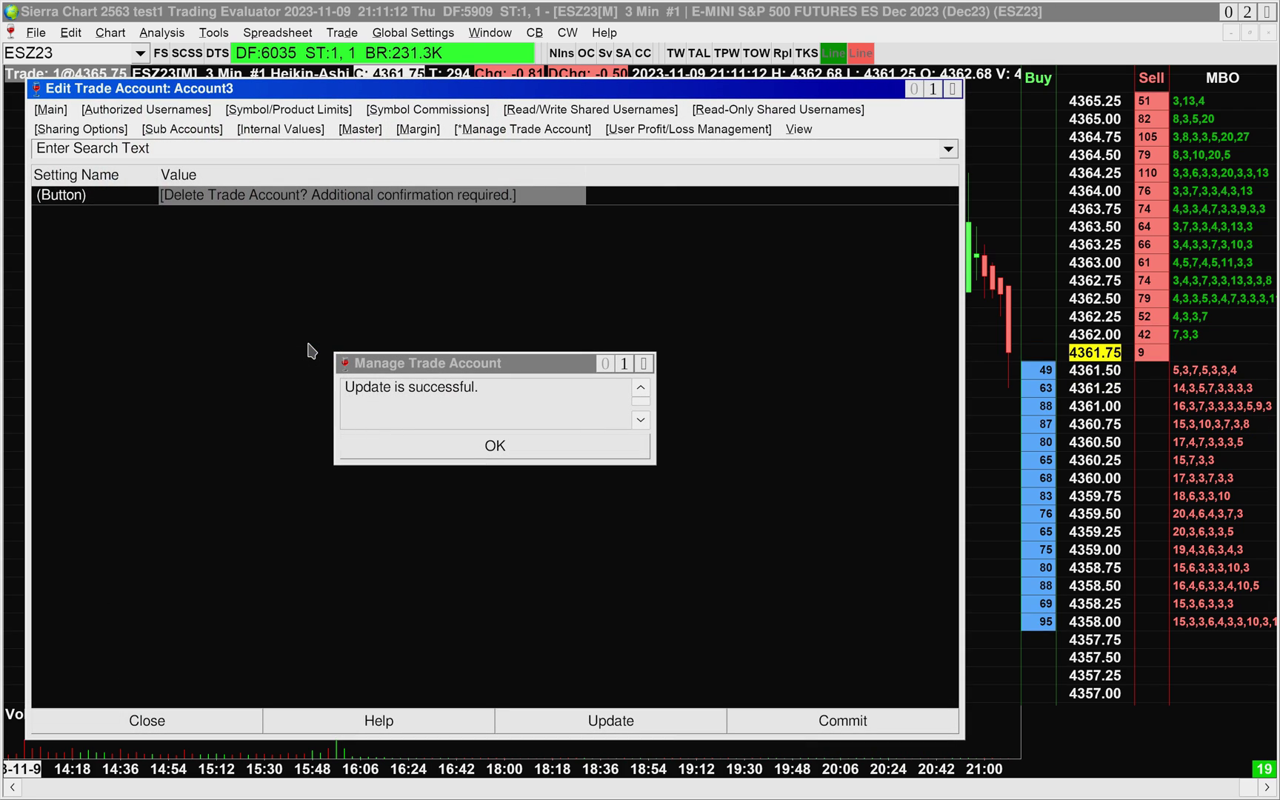
click(449, 447)
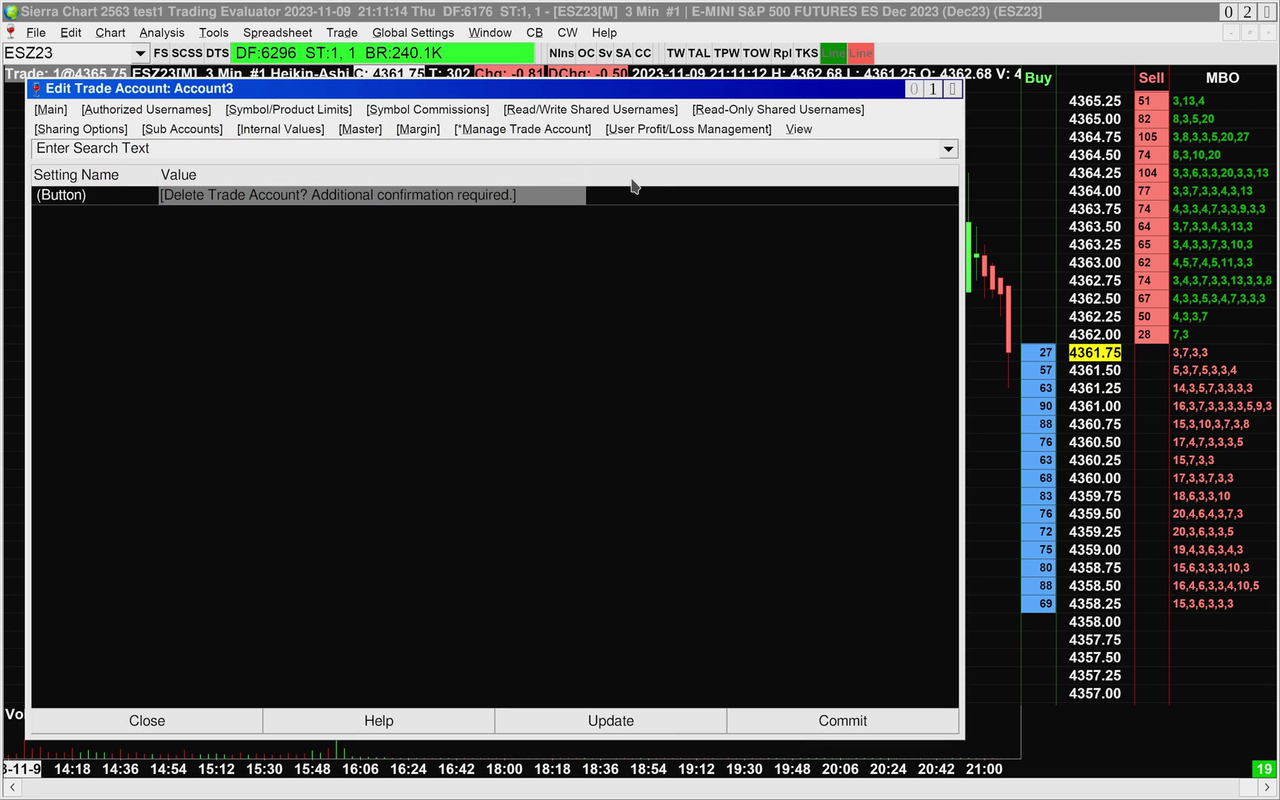
click(682, 135)
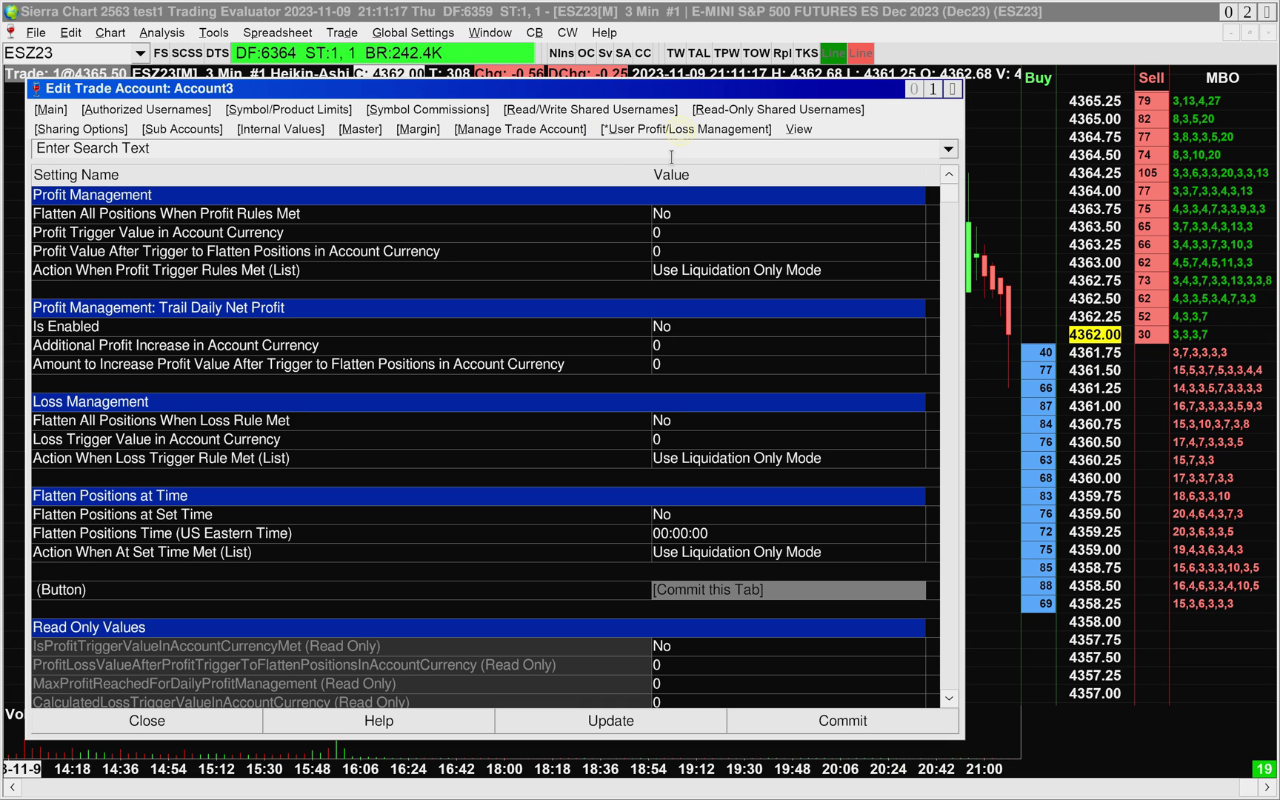
Review the Profit, Trail Daily Net Profit, Loss, Flatten at Time and Read Only Values groups.
click(151, 199)
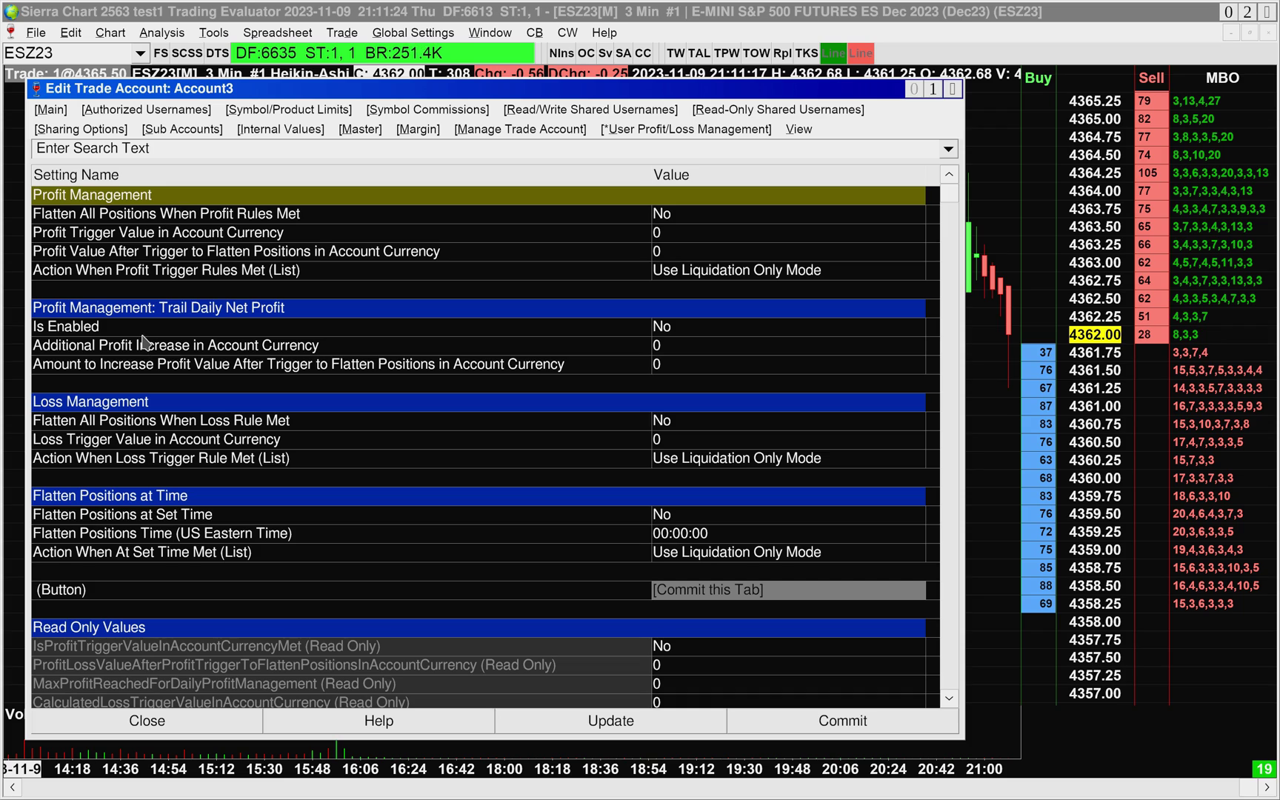
click(168, 307)
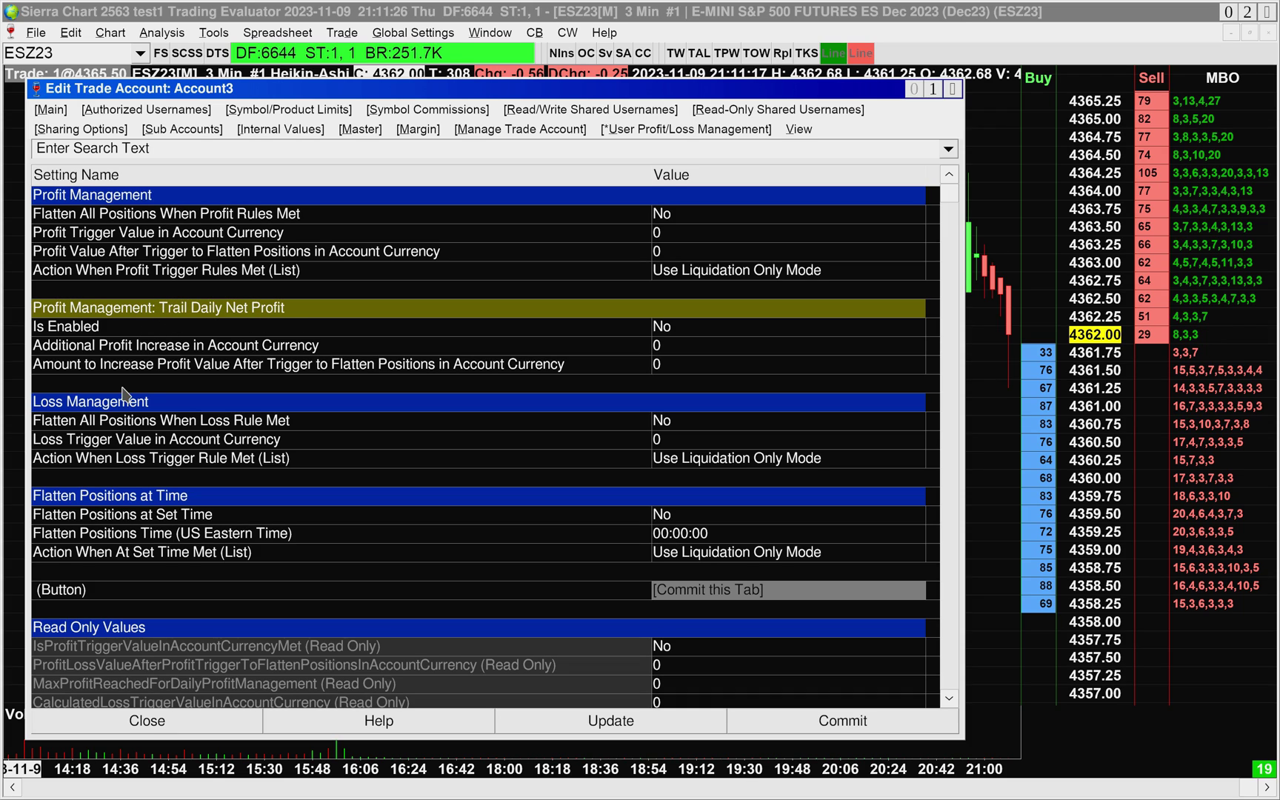
click(97, 404)
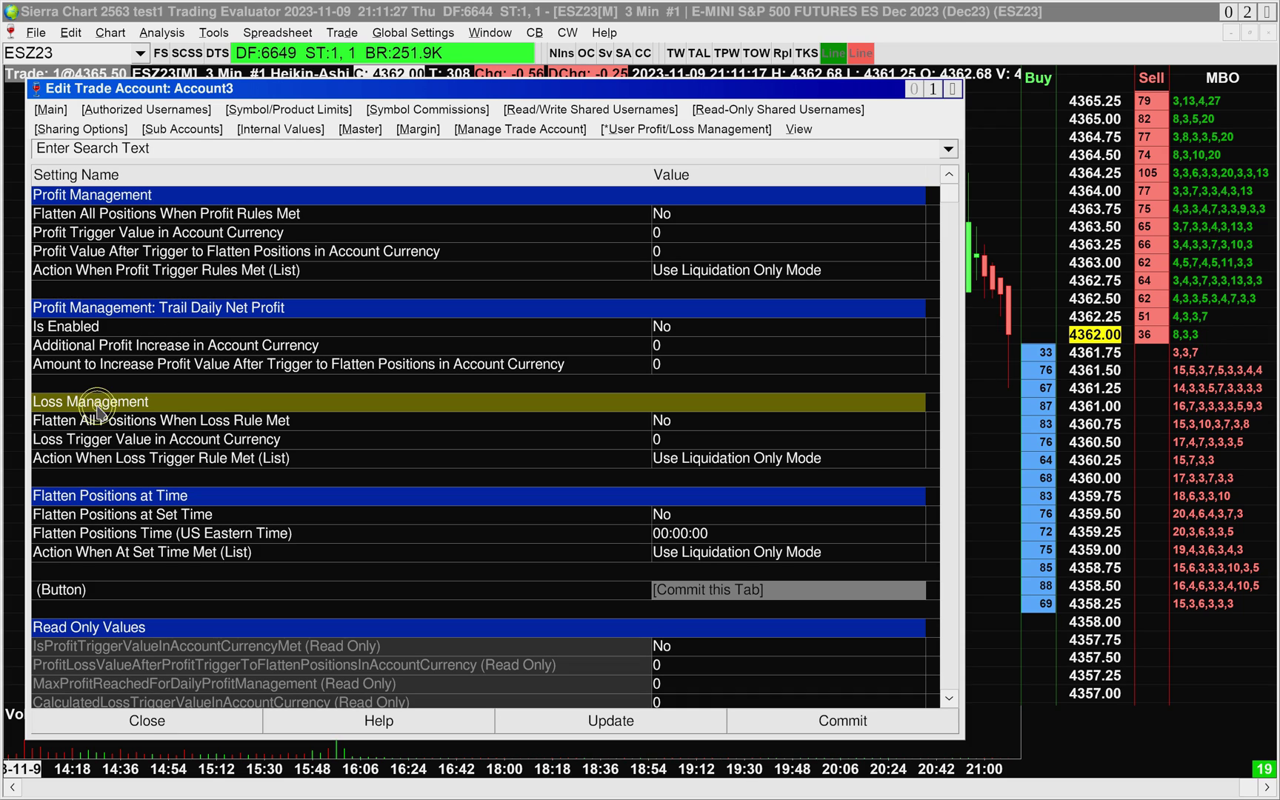
click(128, 497)
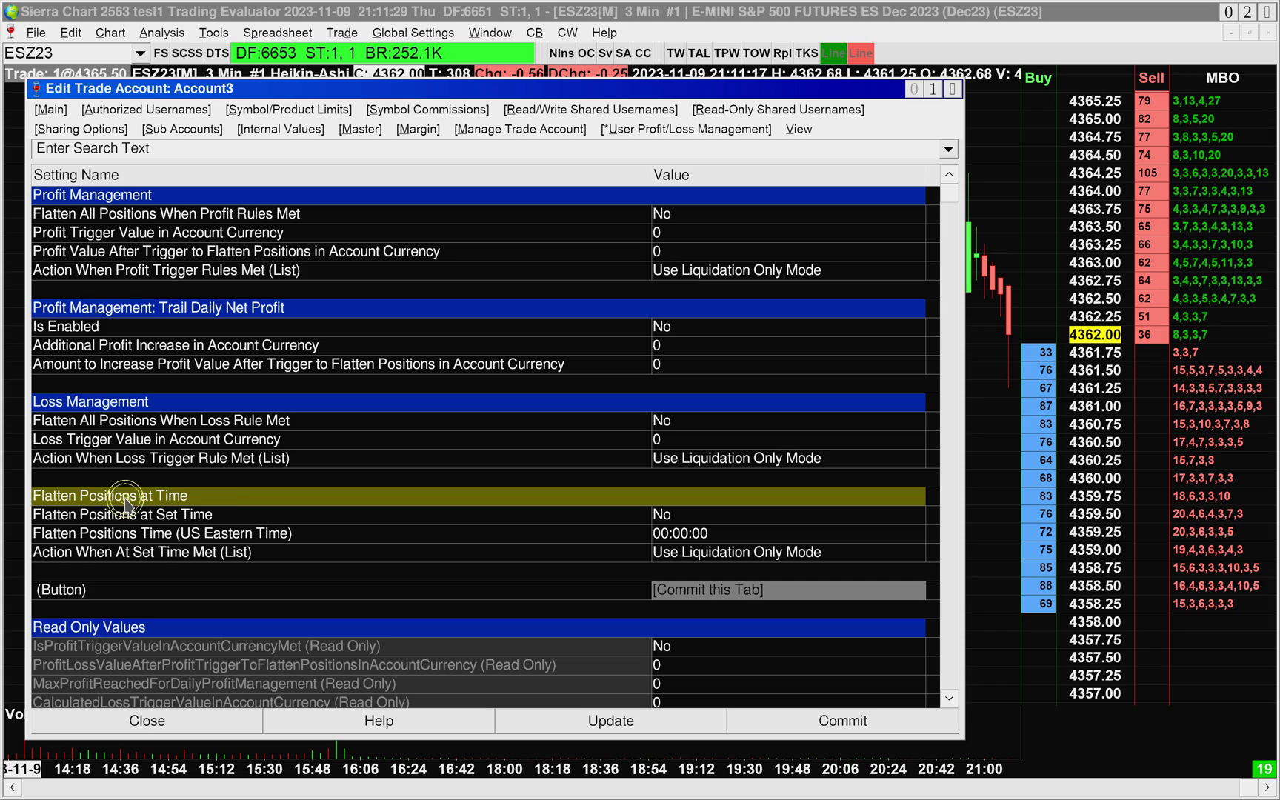
click(113, 592)
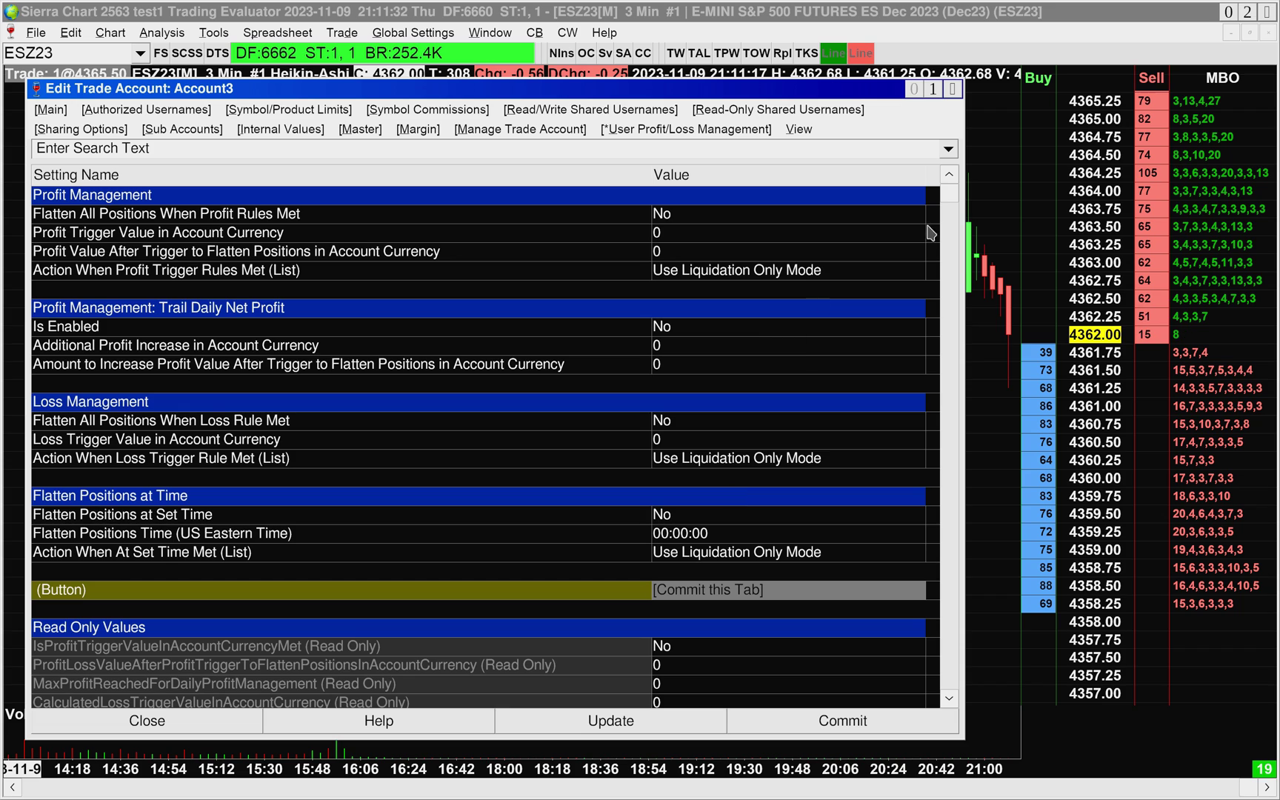
drag(951, 194, 961, 709)
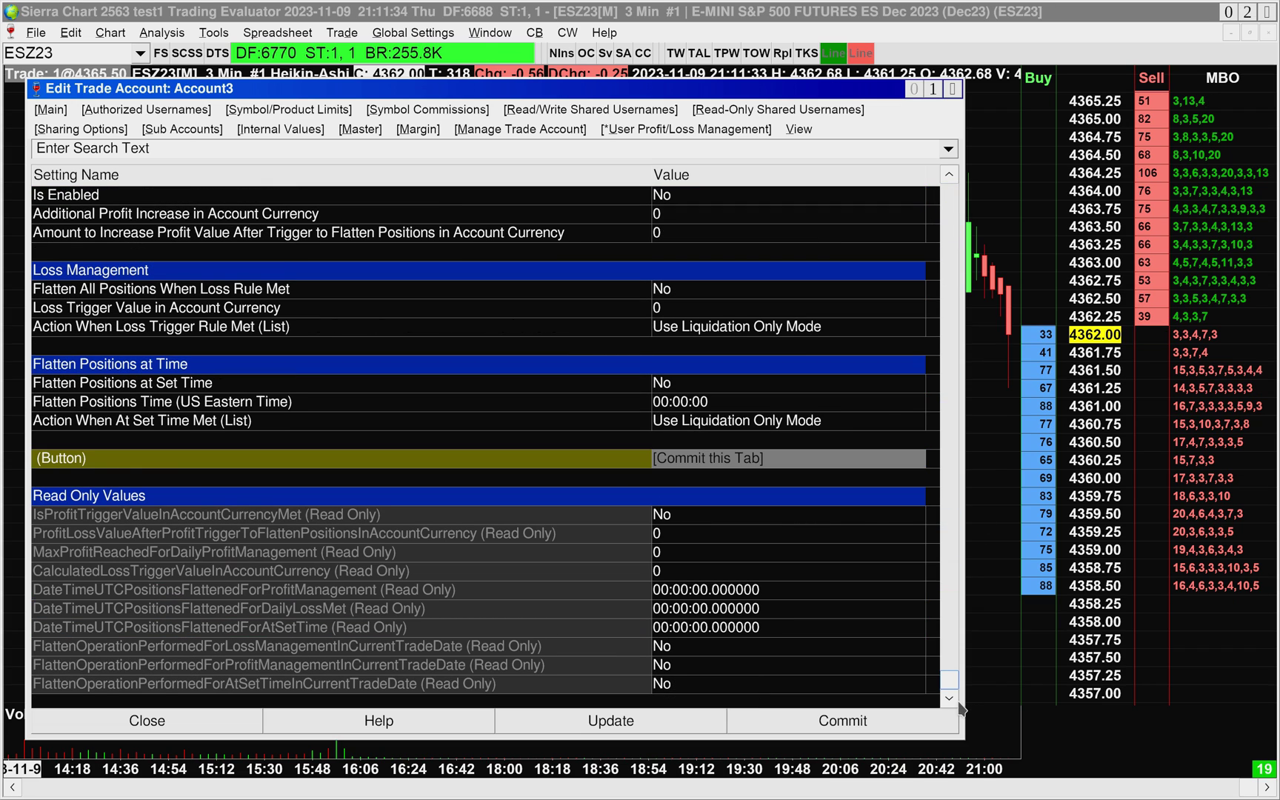
click(94, 496)
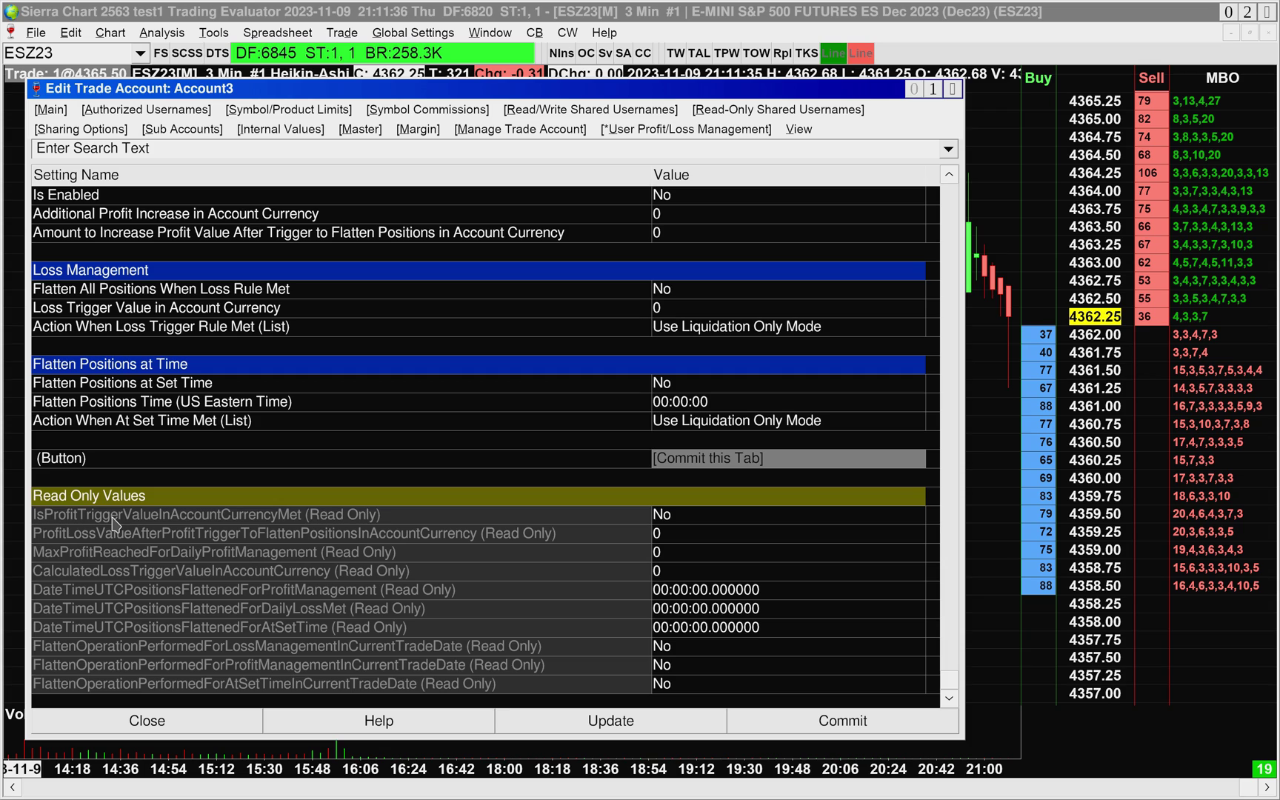
click(113, 518)
click(191, 685)
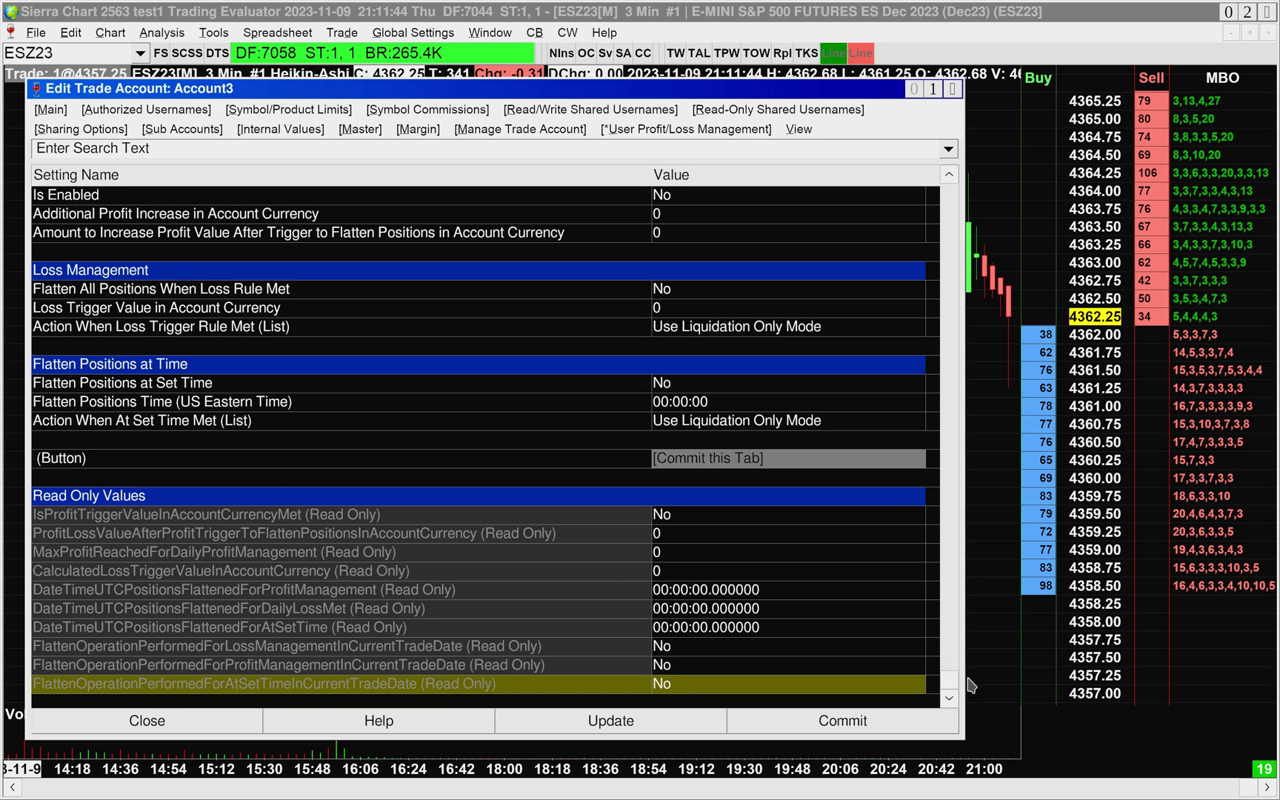
drag(955, 689, 954, 195)
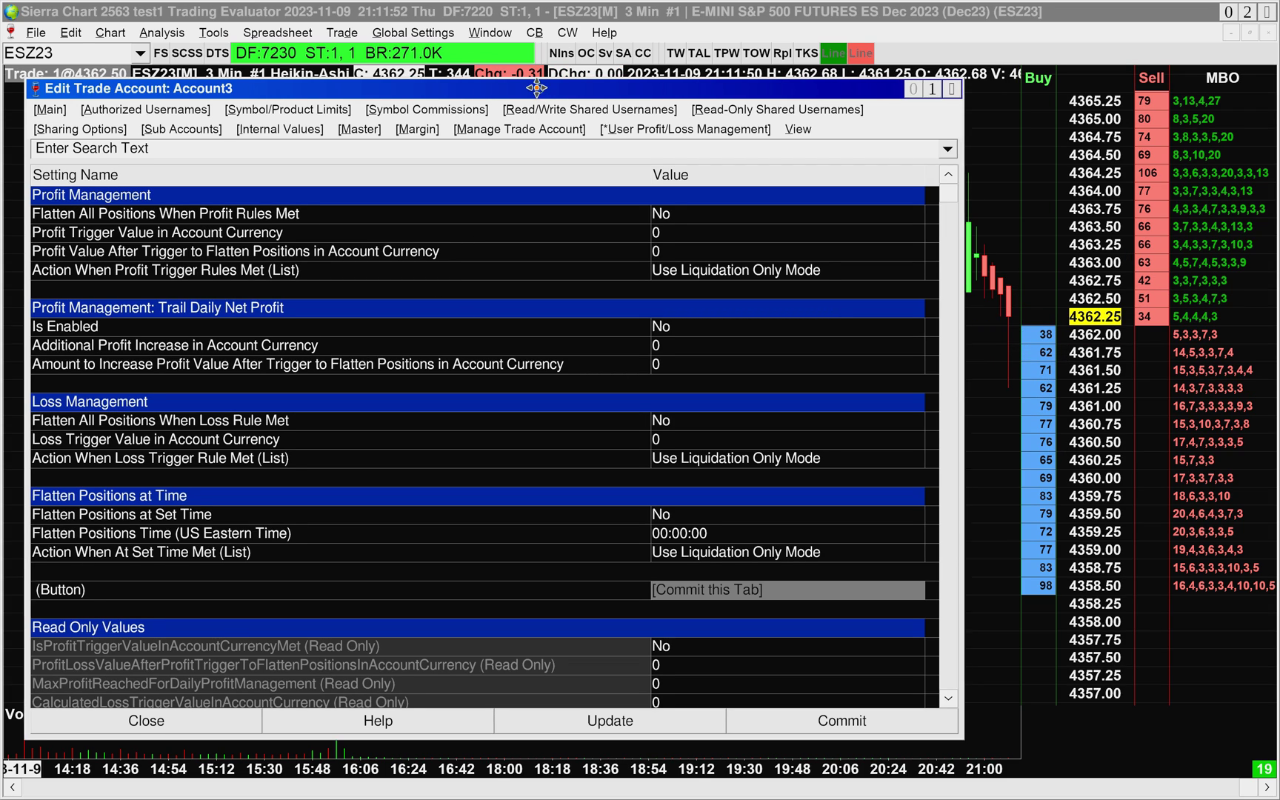
Keep Use Liquidation Only Mode as the set-time flatten action after reviewing the groups.
click(74, 193)
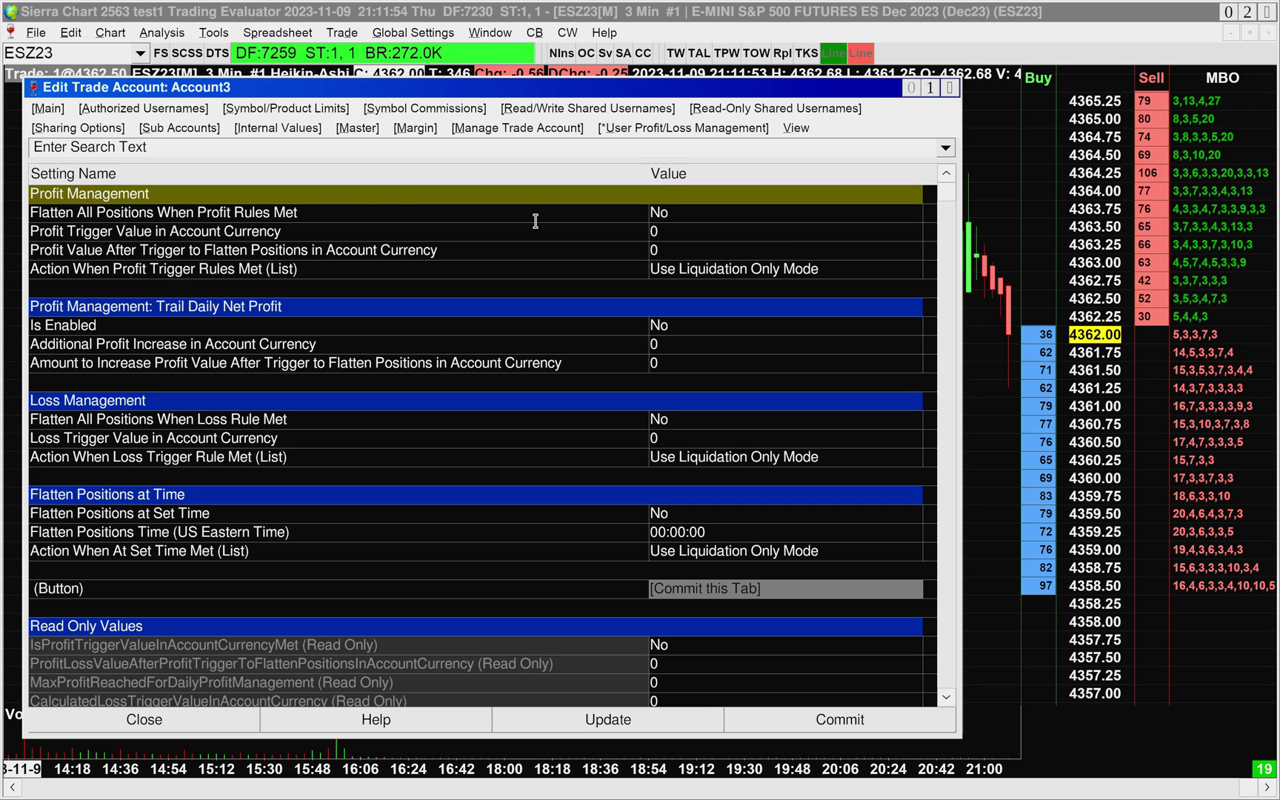
click(90, 401)
click(93, 495)
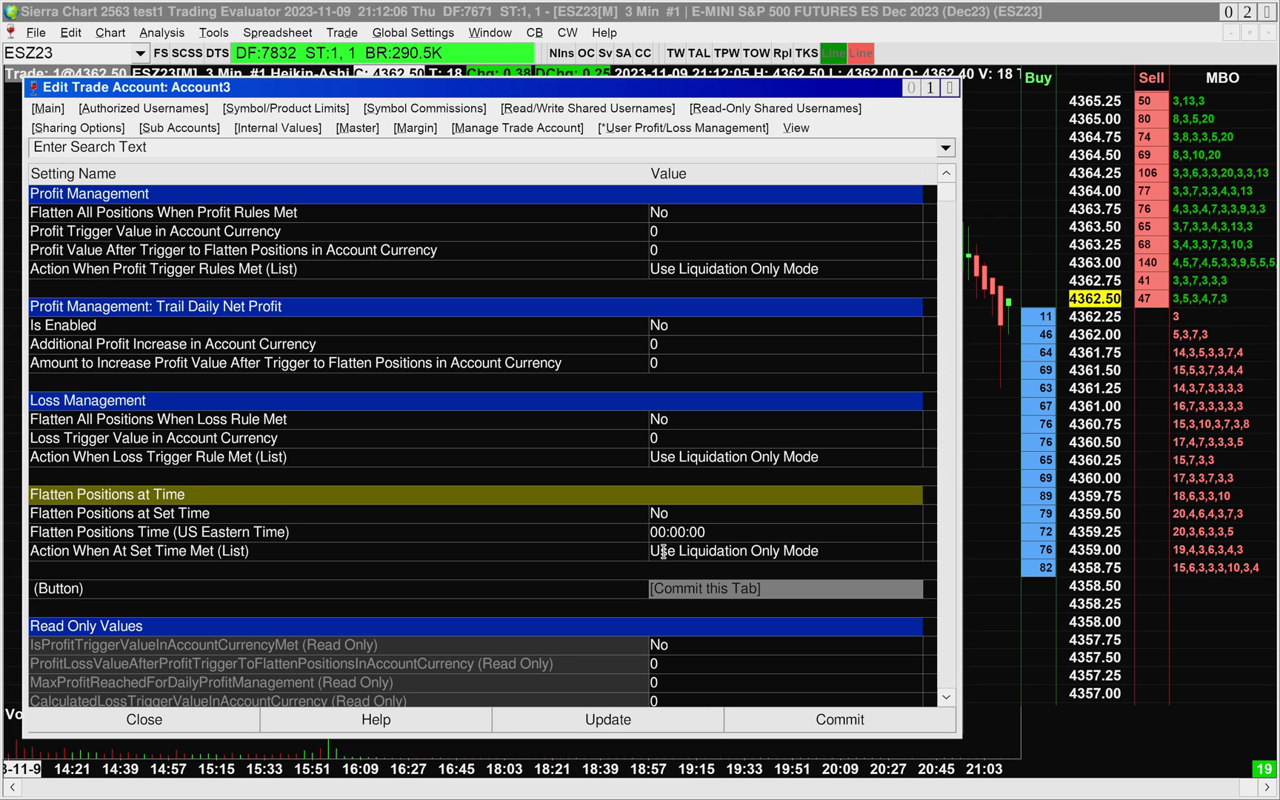
click(701, 550)
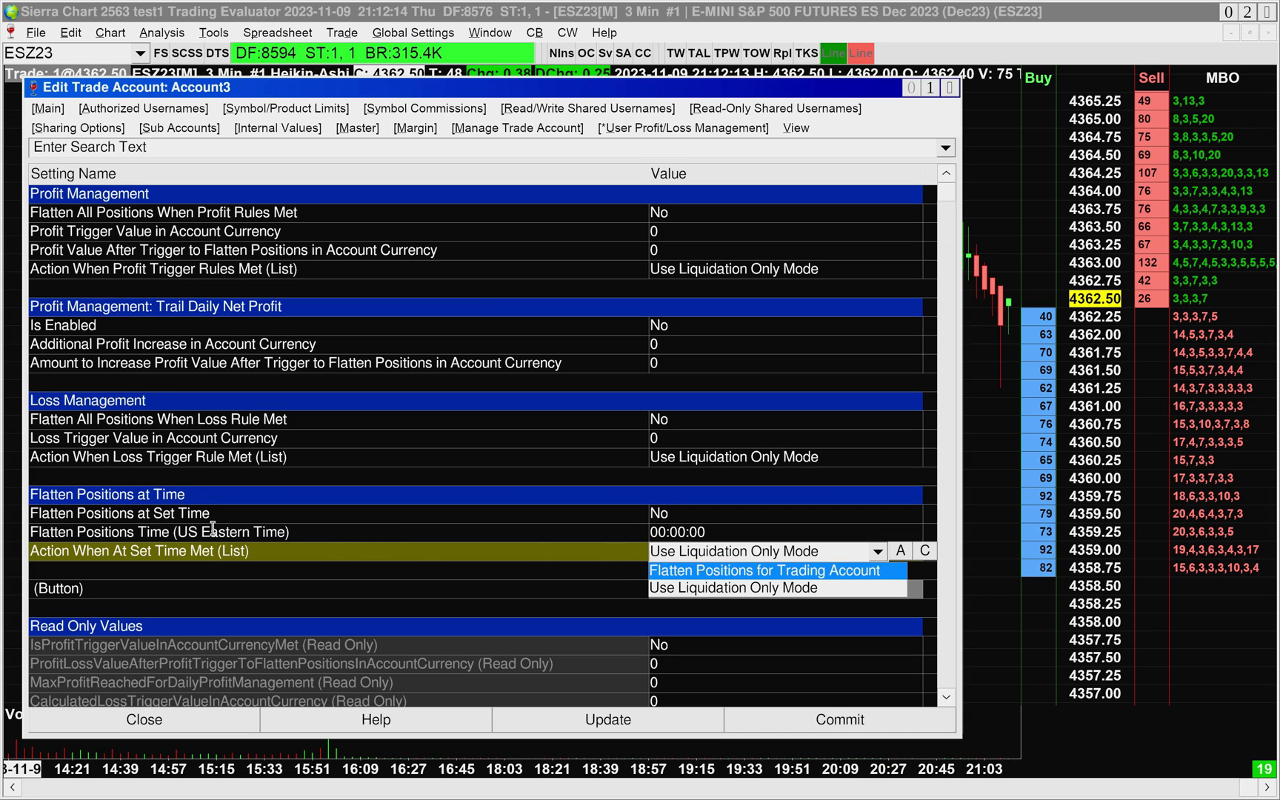
click(651, 586)
Set Flatten All Positions When Profit Rules Met to Yes.
click(87, 194)
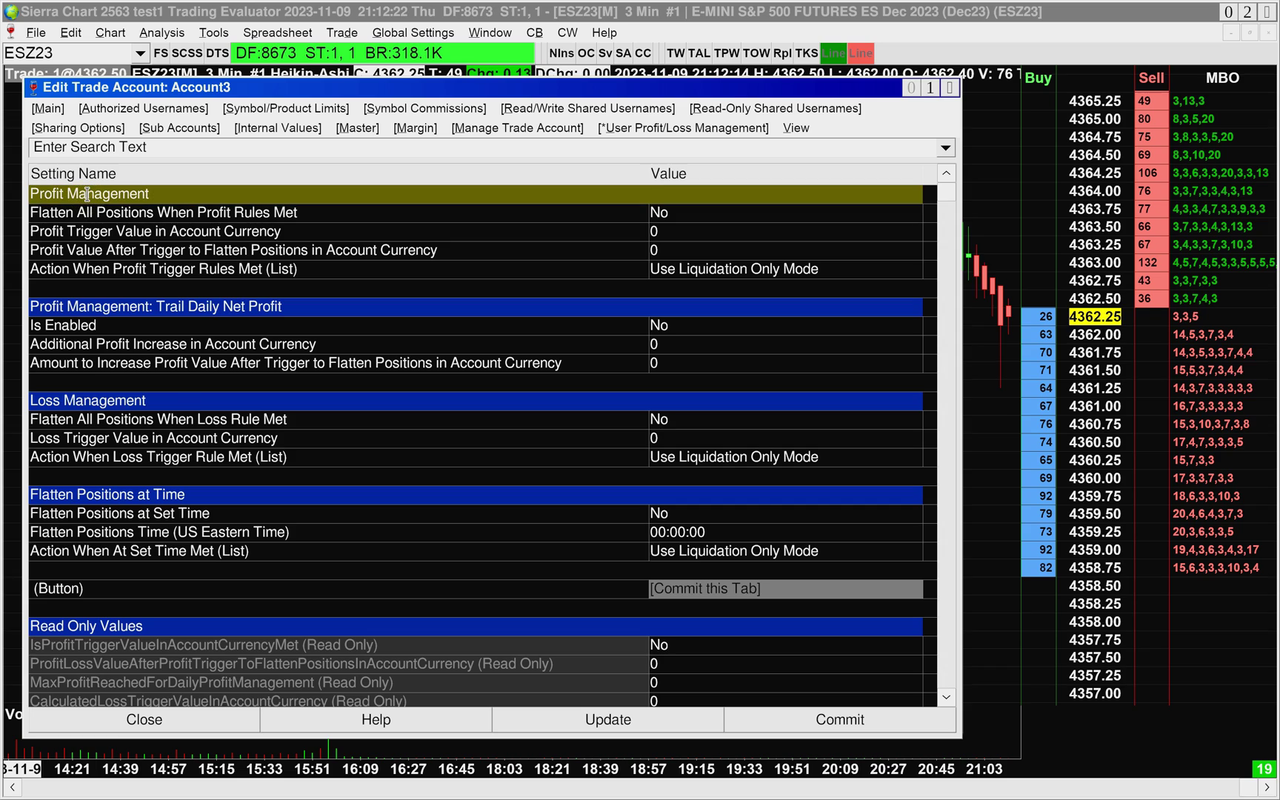
click(549, 214)
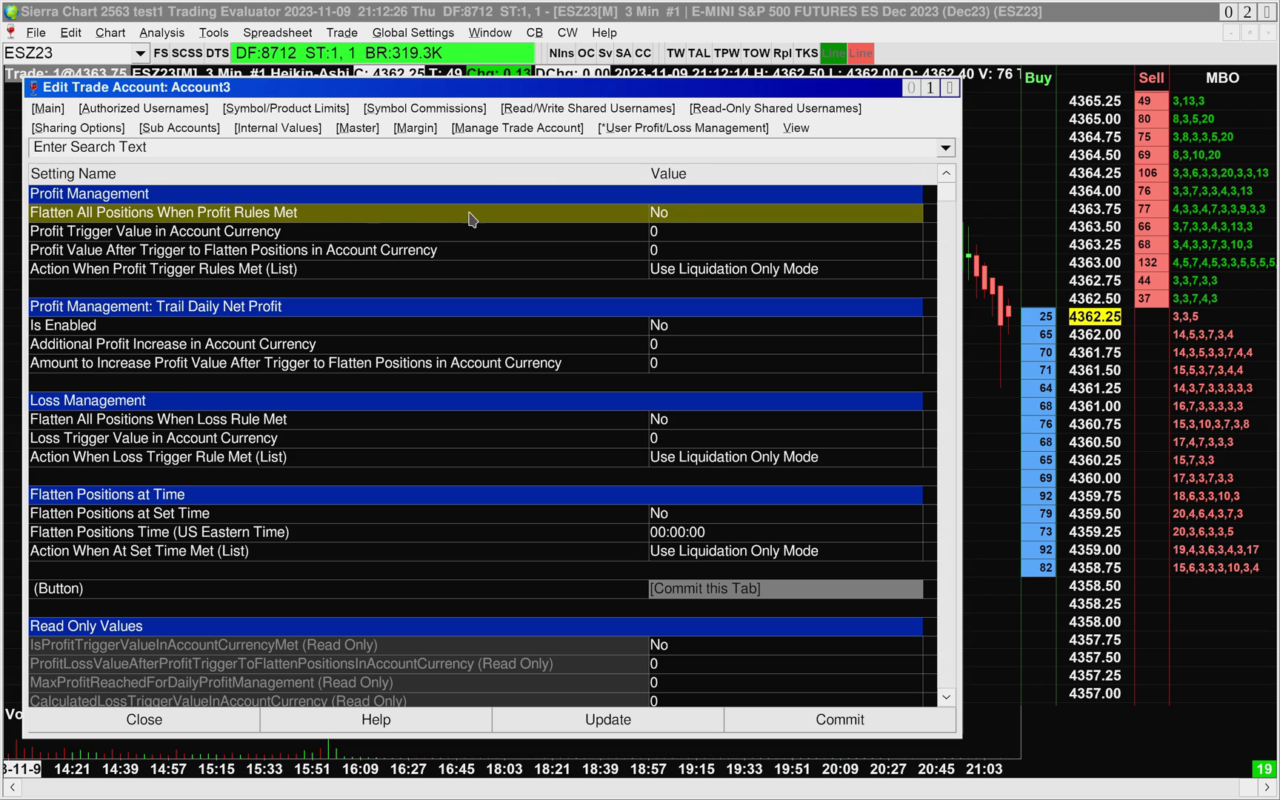
double_click(685, 214)
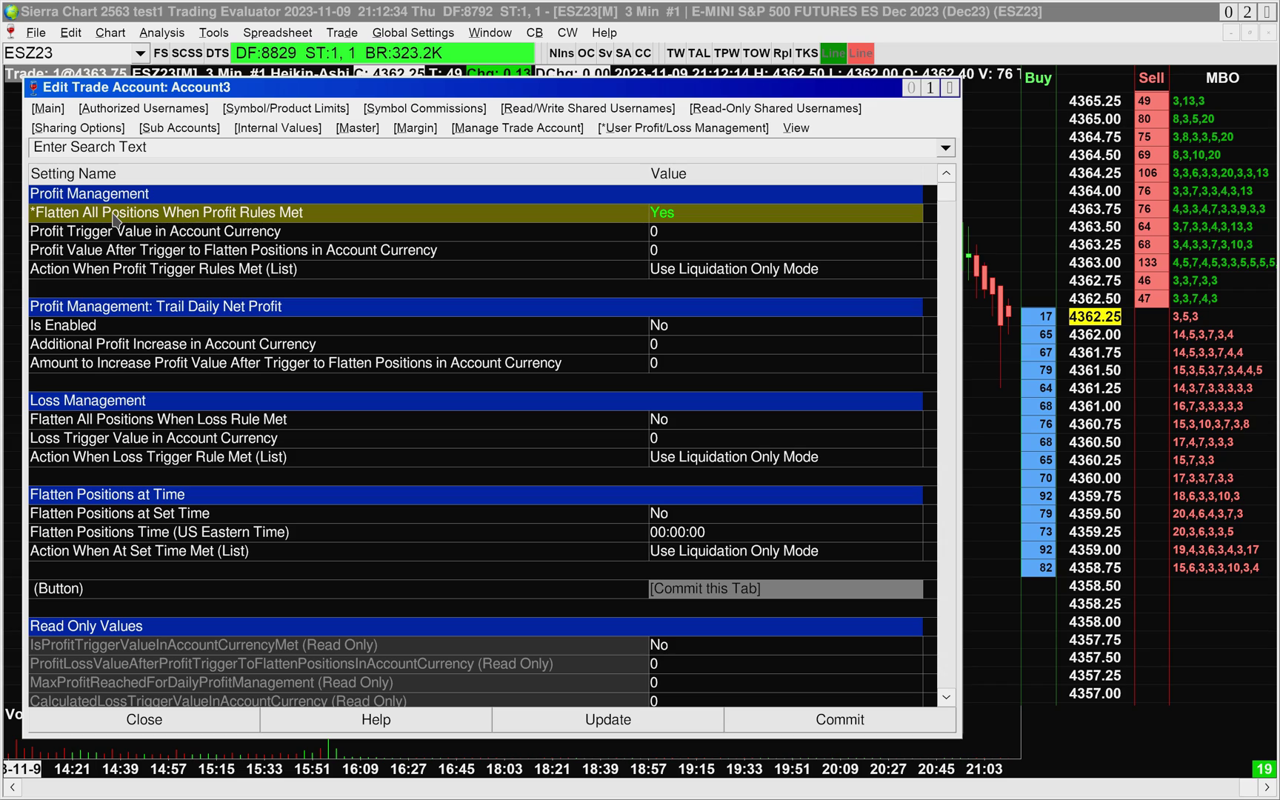
Keep the 1000 profit trigger and set Profit Value After Trigger to 800.
click(192, 269)
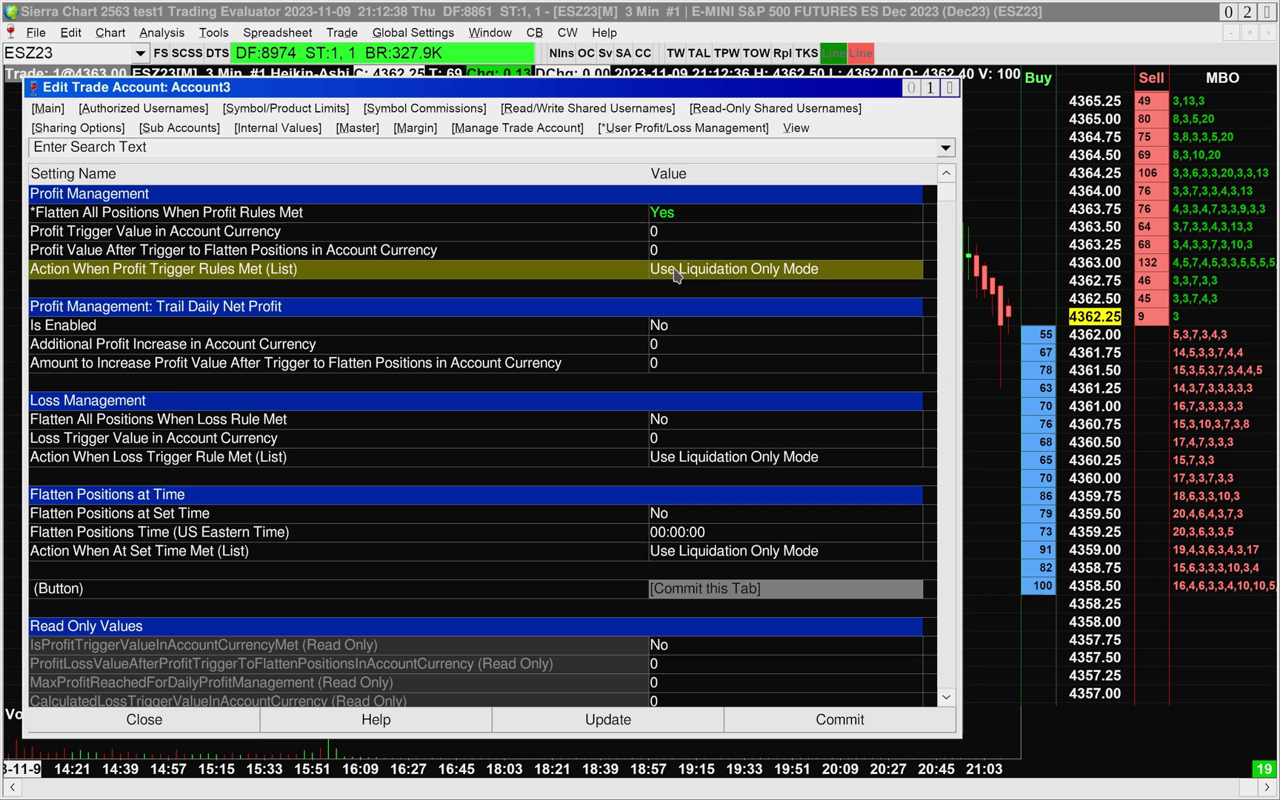
click(319, 231)
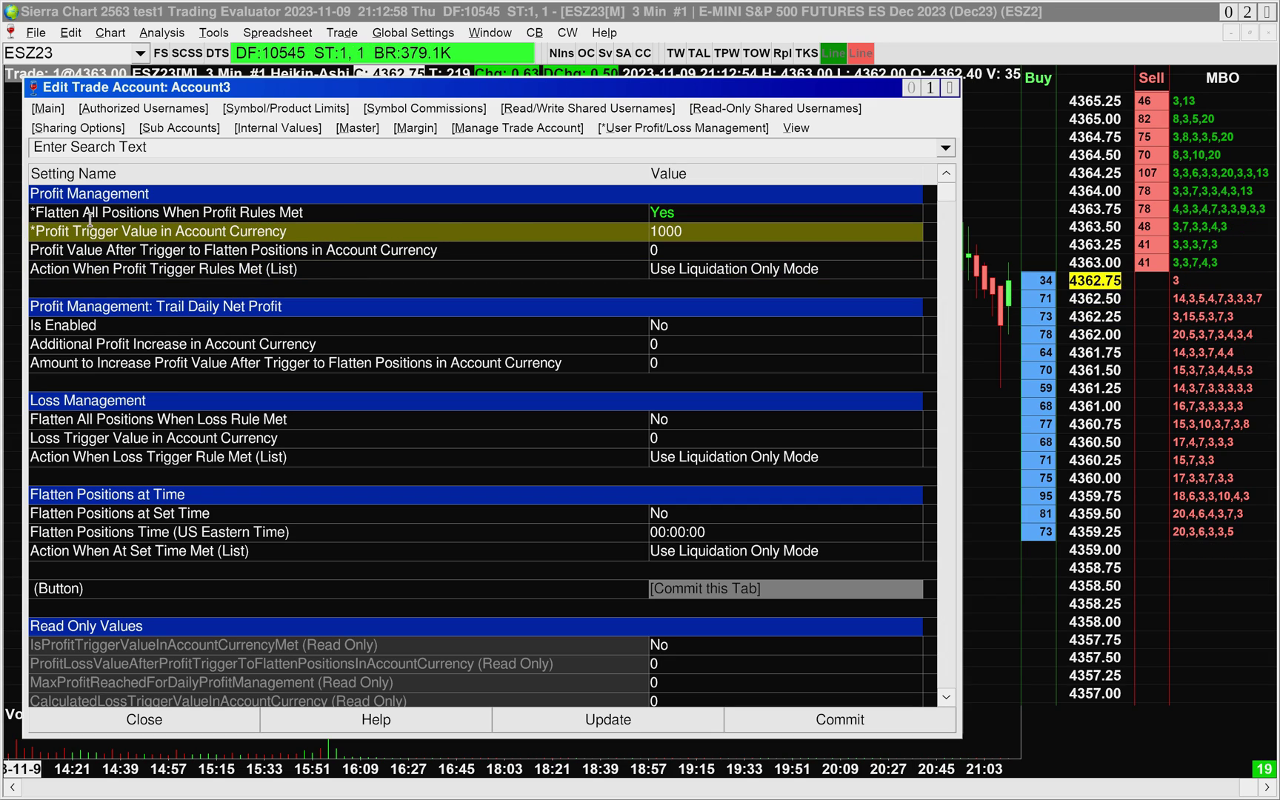
click(667, 230)
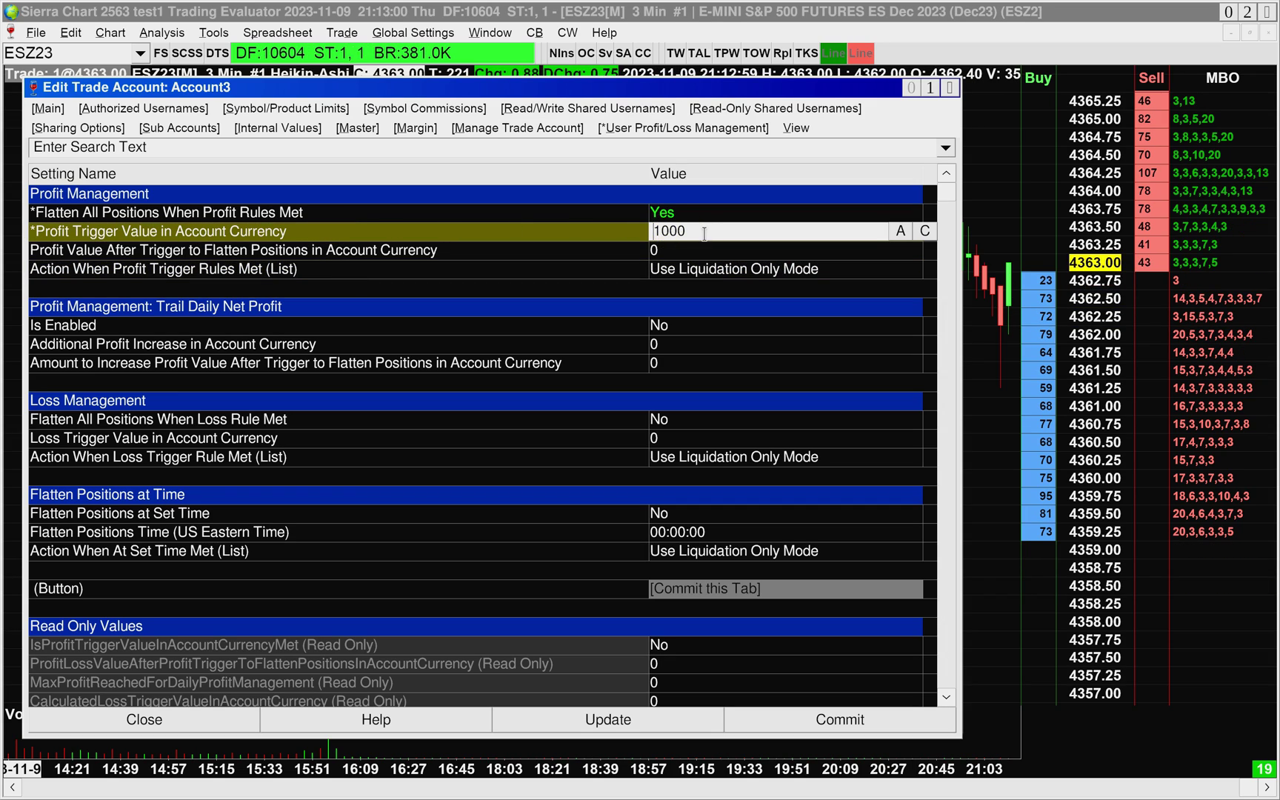
click(694, 231)
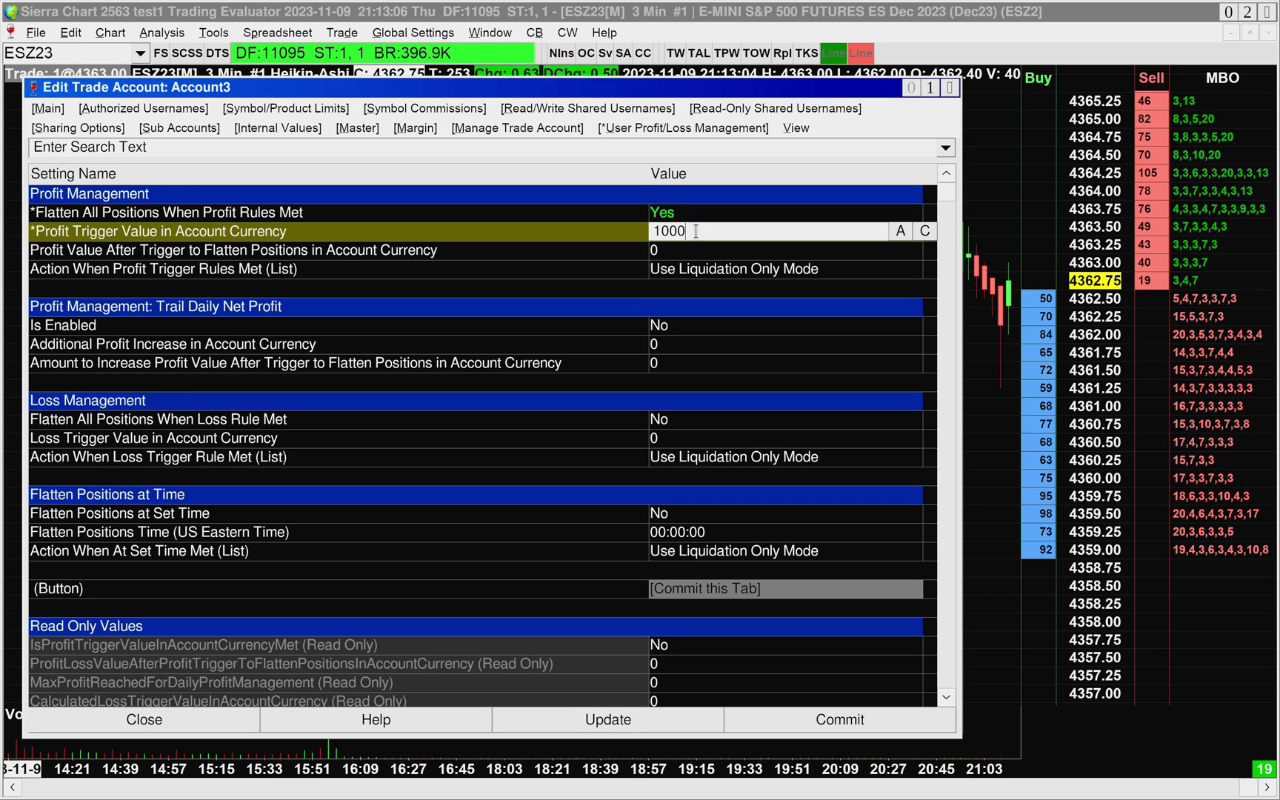
click(222, 252)
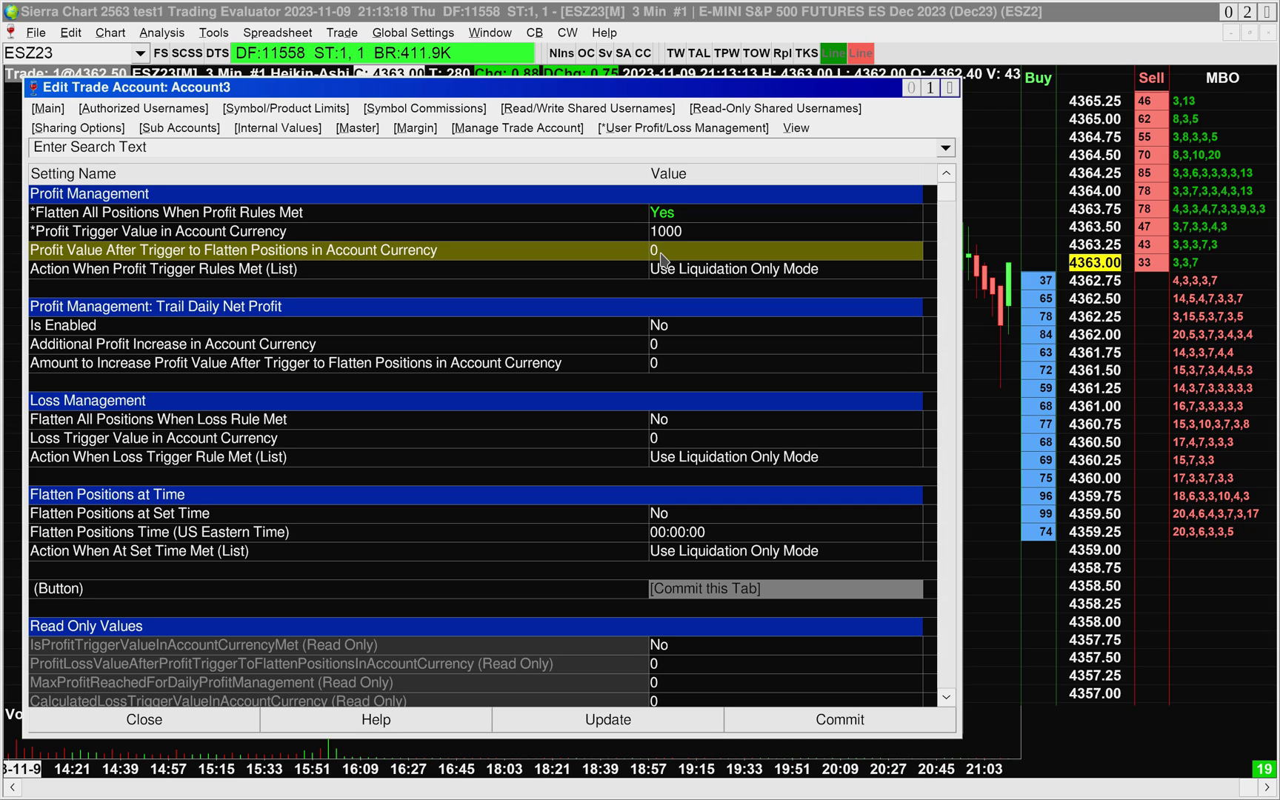
click(661, 255)
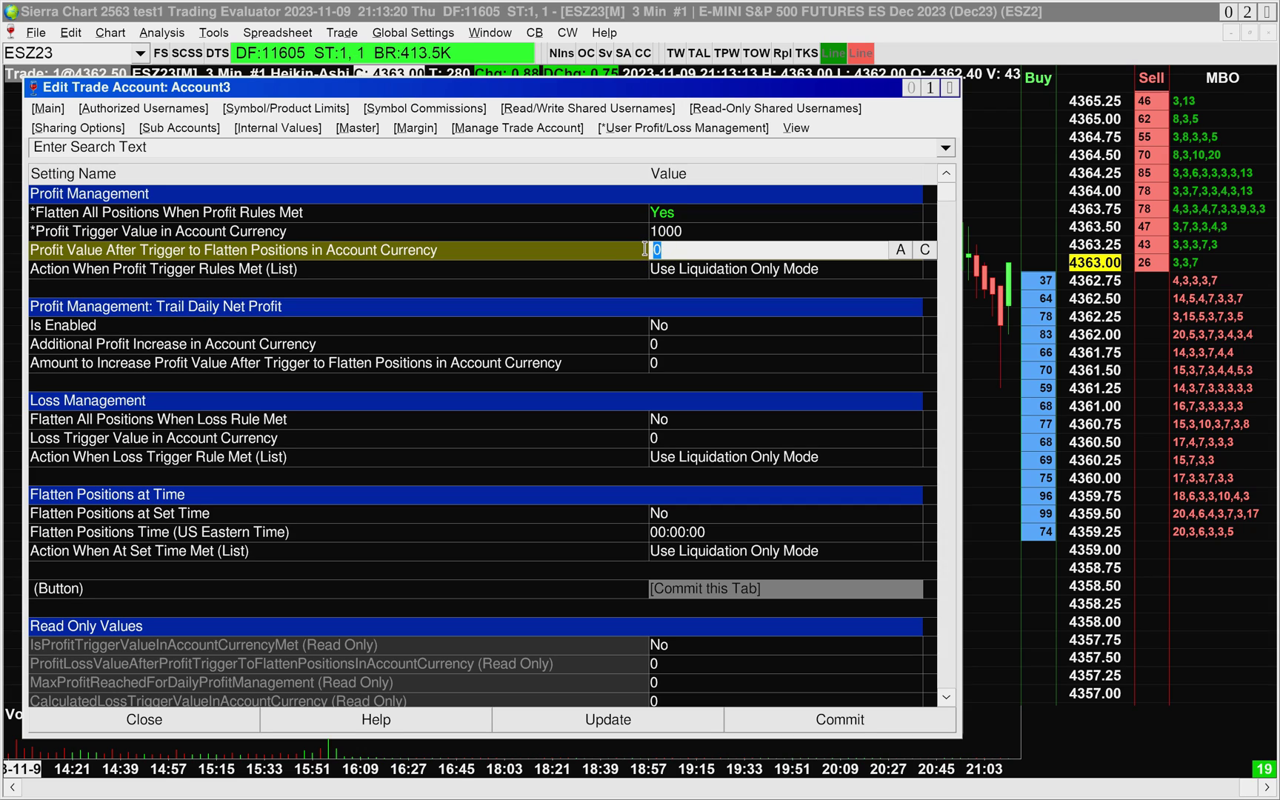
text(800)
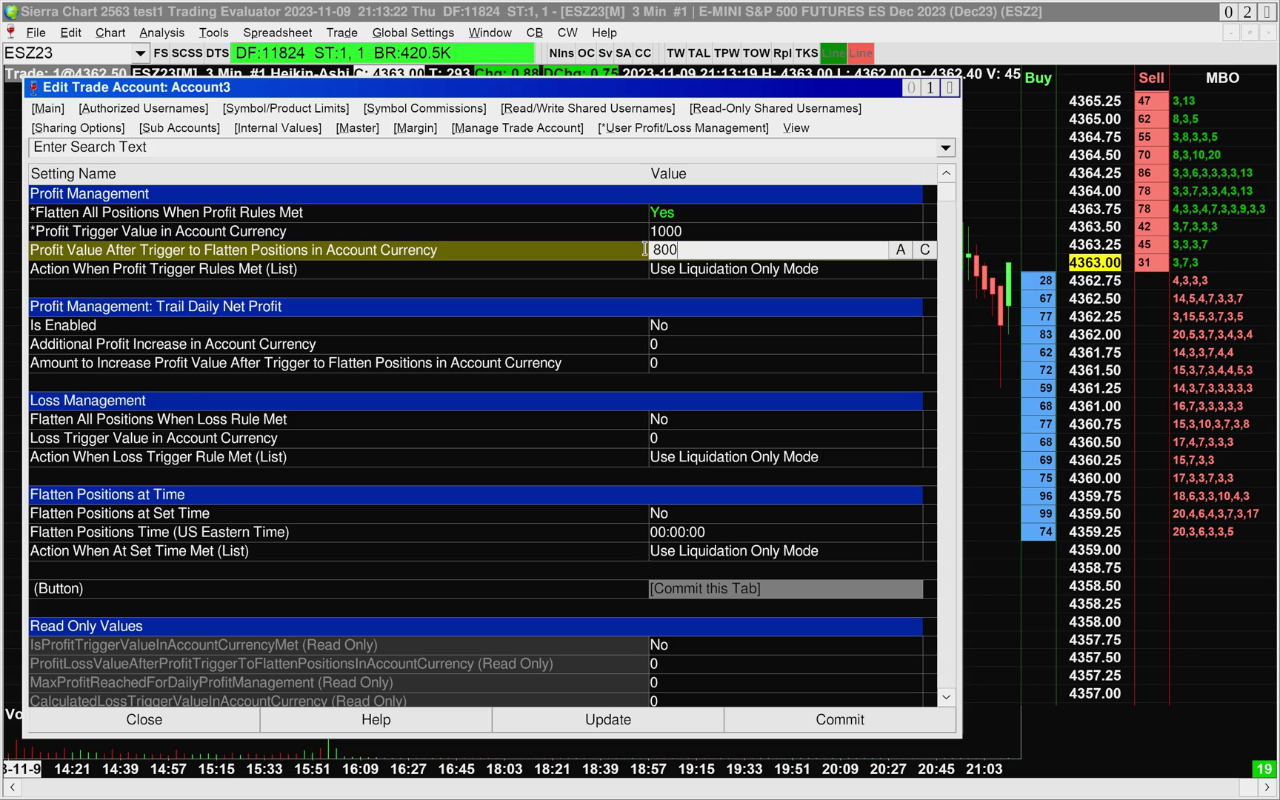
key(Return)
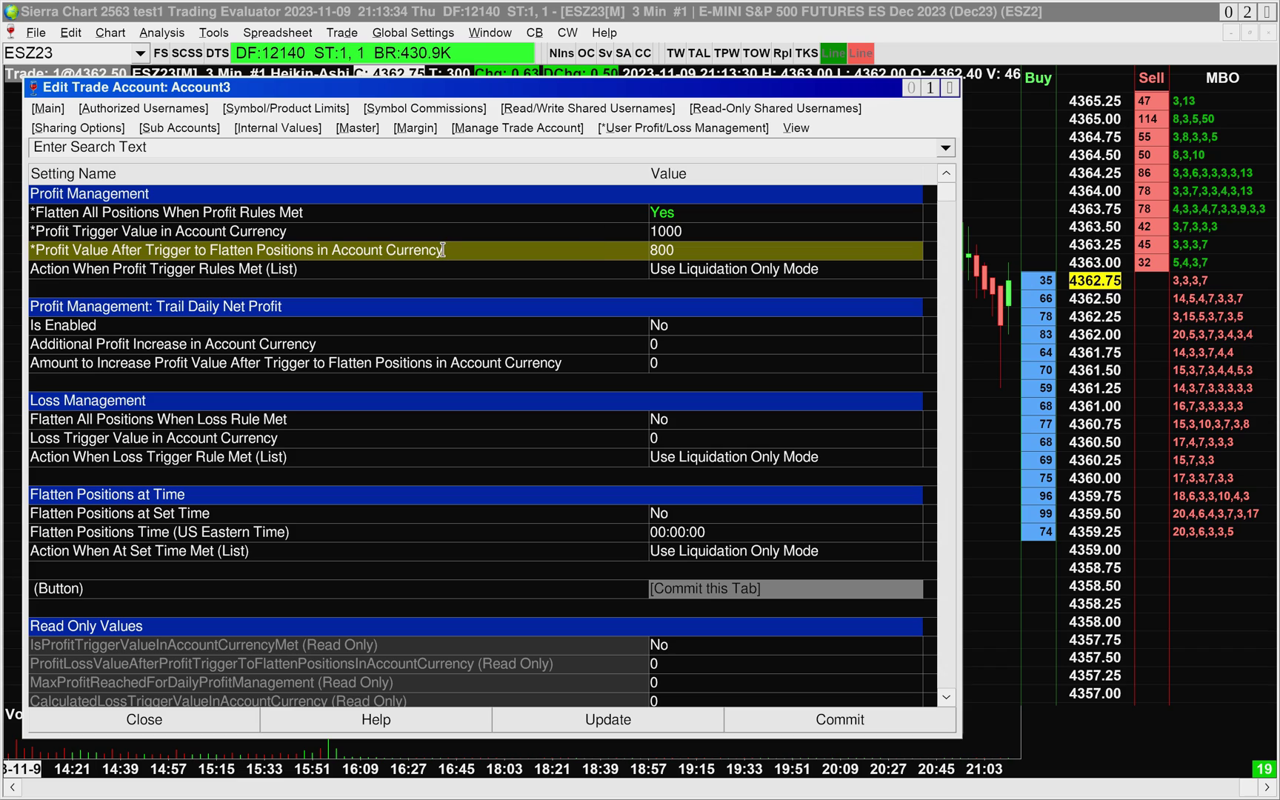
Set the profit trigger action to 'Flatten Positions for Trading Account'.
click(86, 266)
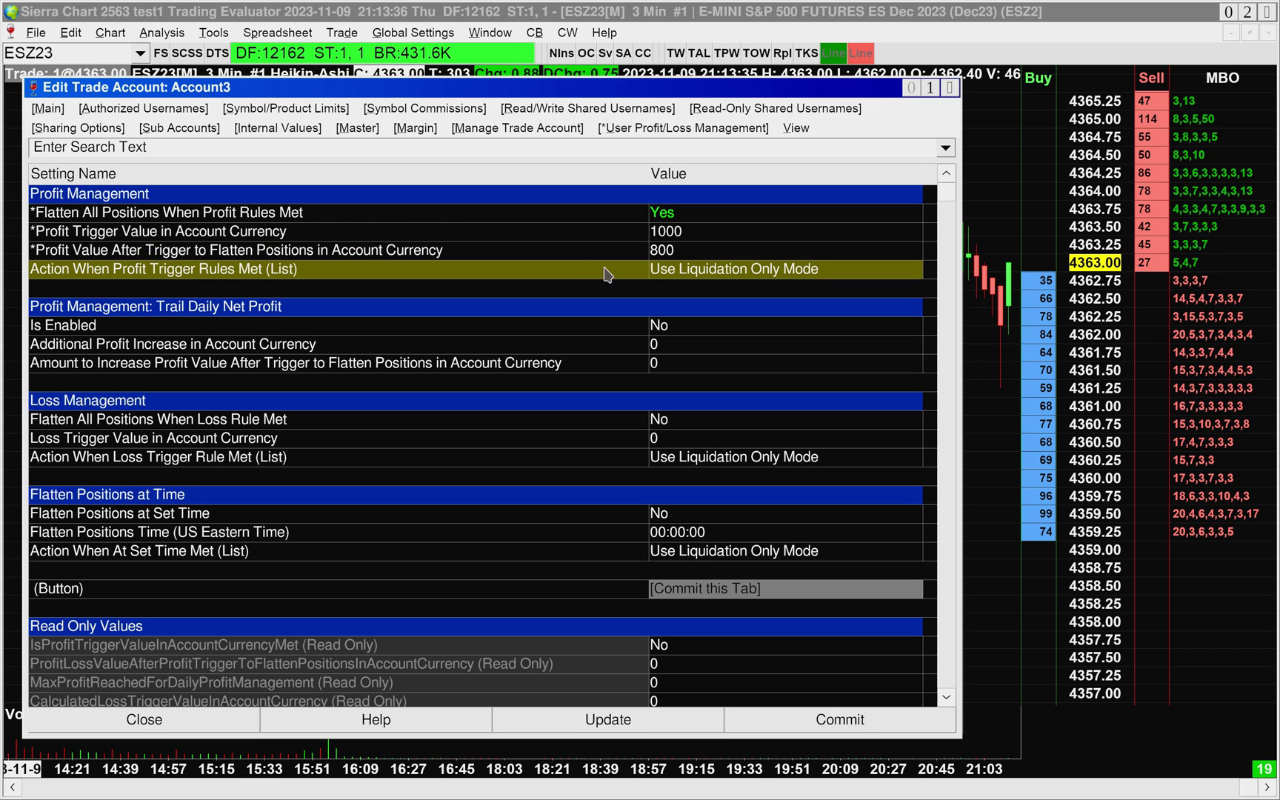
click(725, 276)
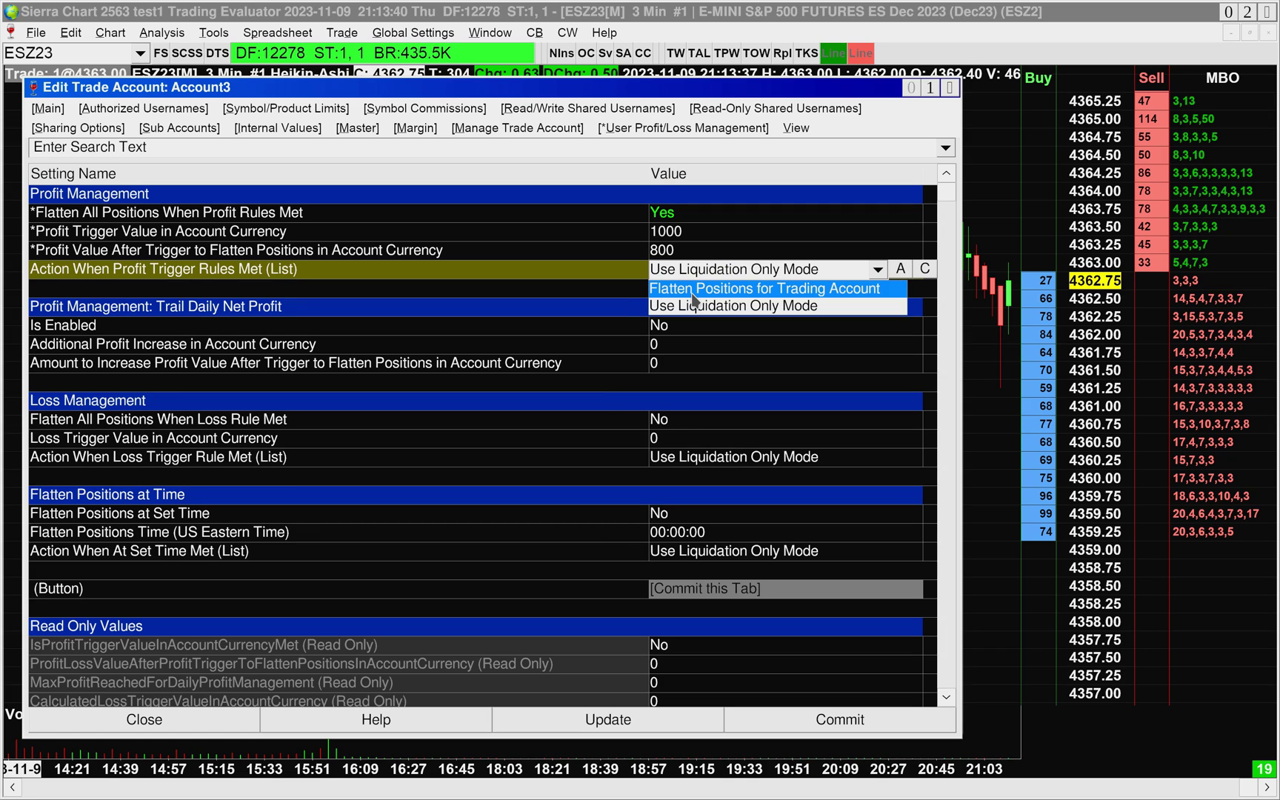
click(696, 288)
click(621, 296)
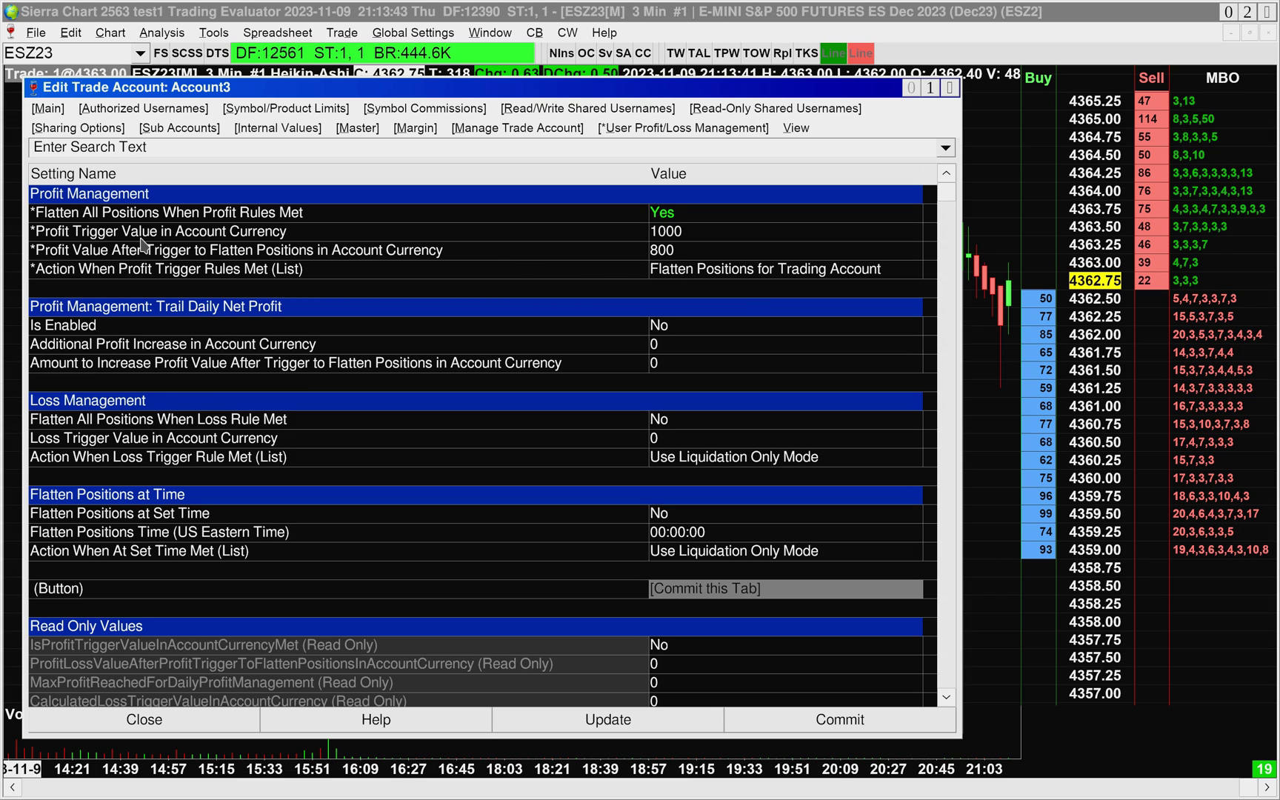
click(667, 250)
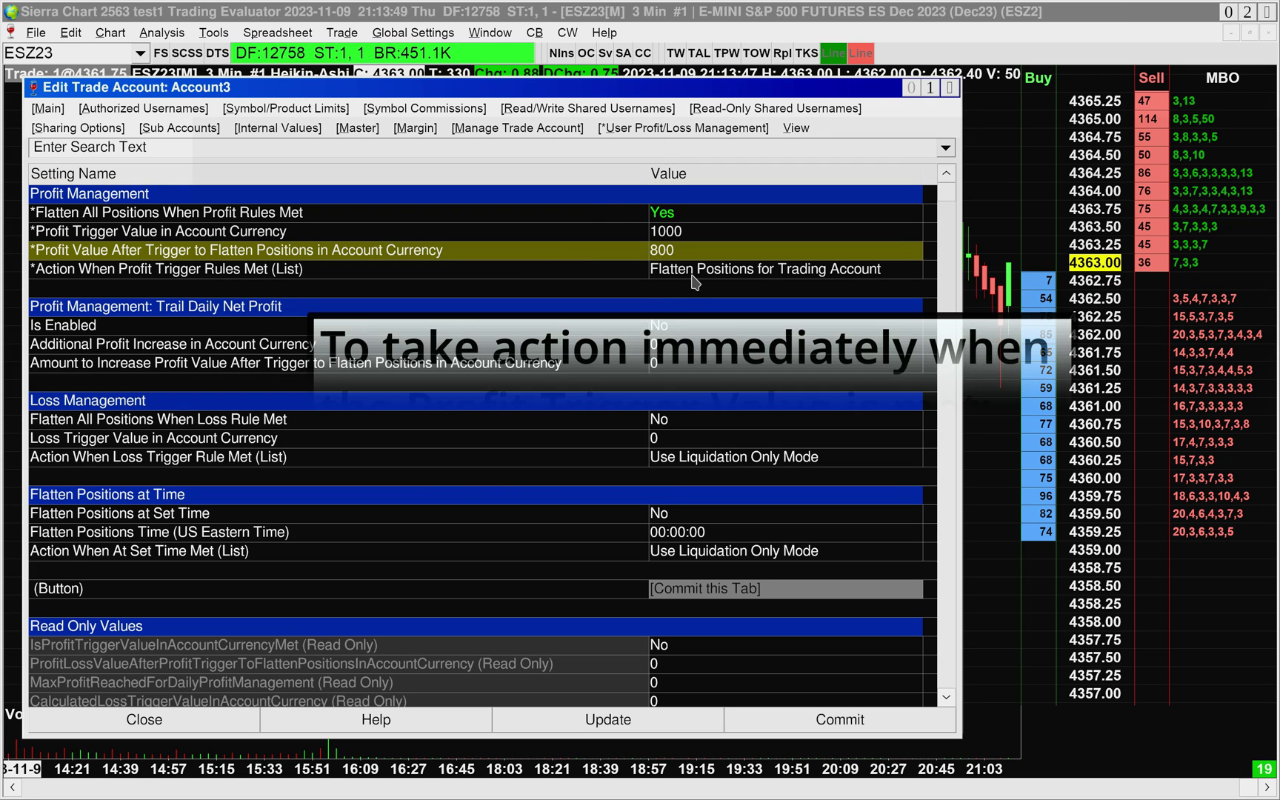
click(126, 231)
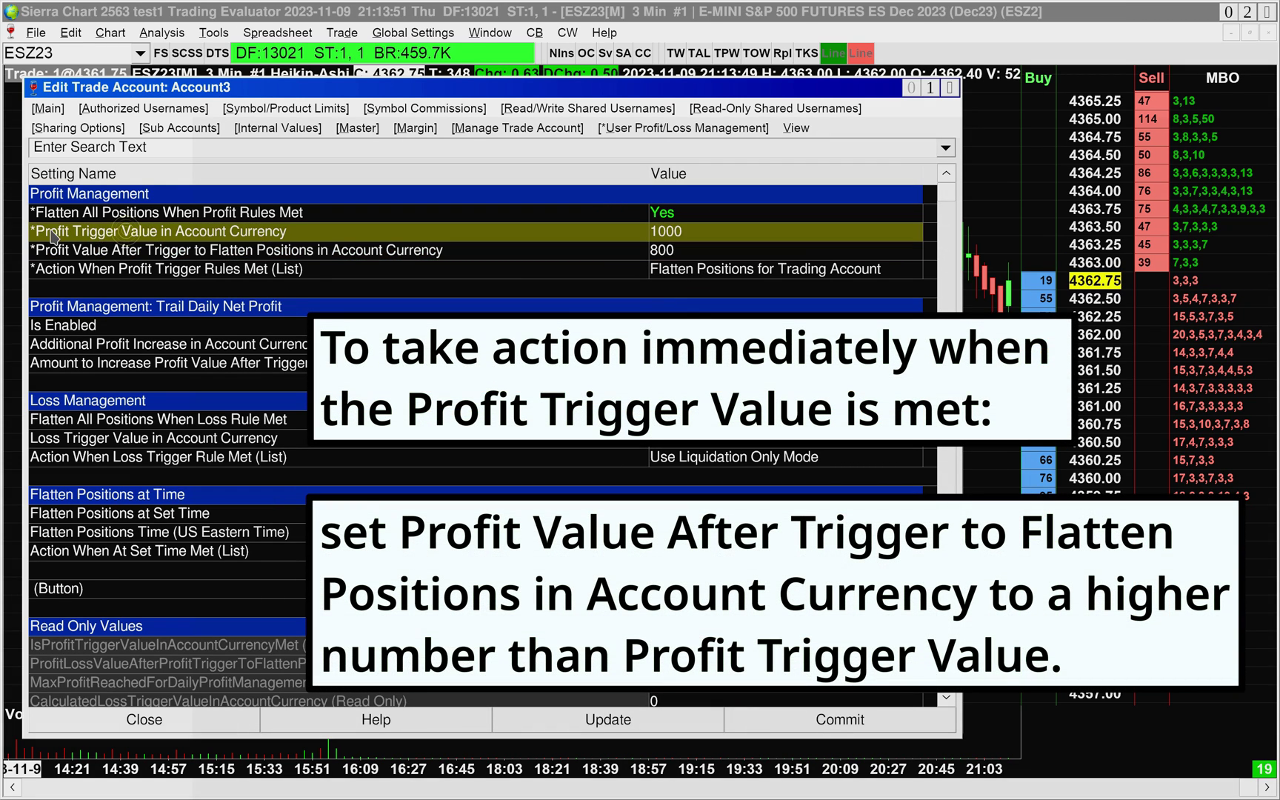
click(186, 252)
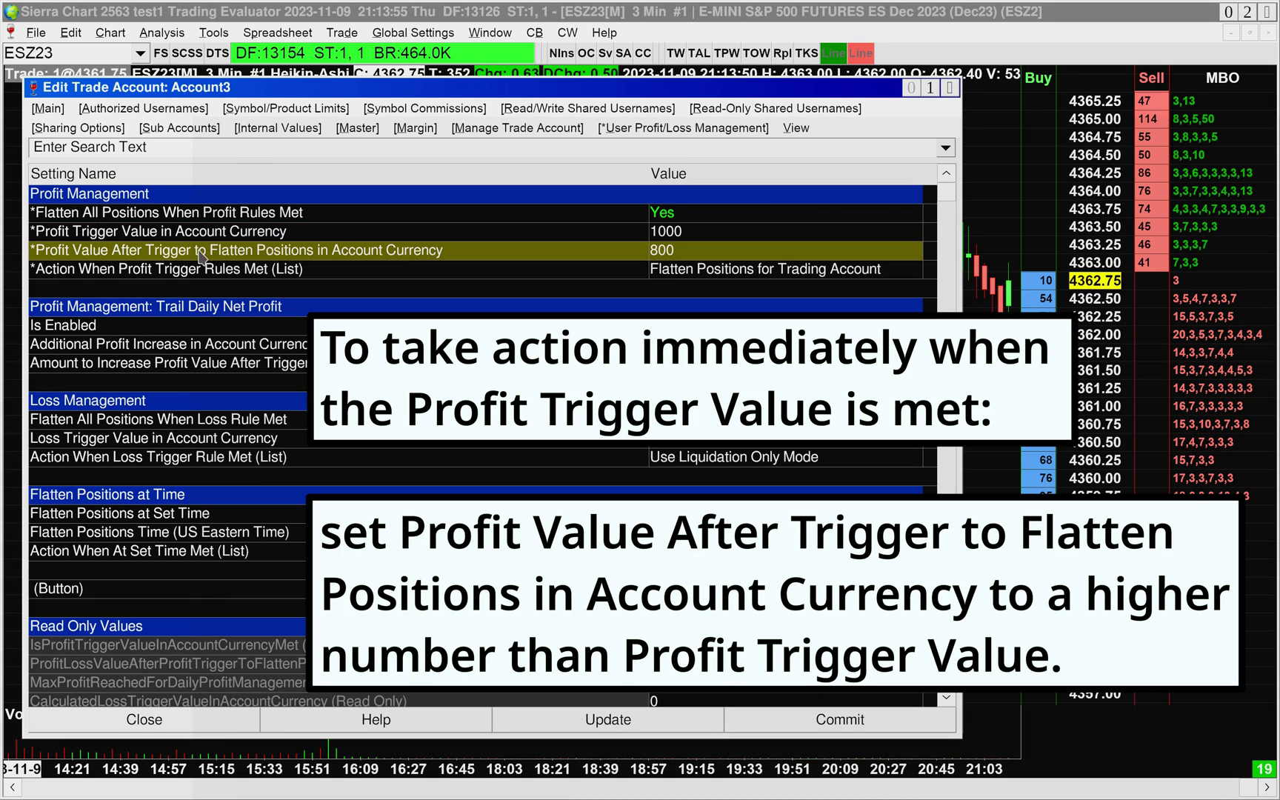
click(200, 309)
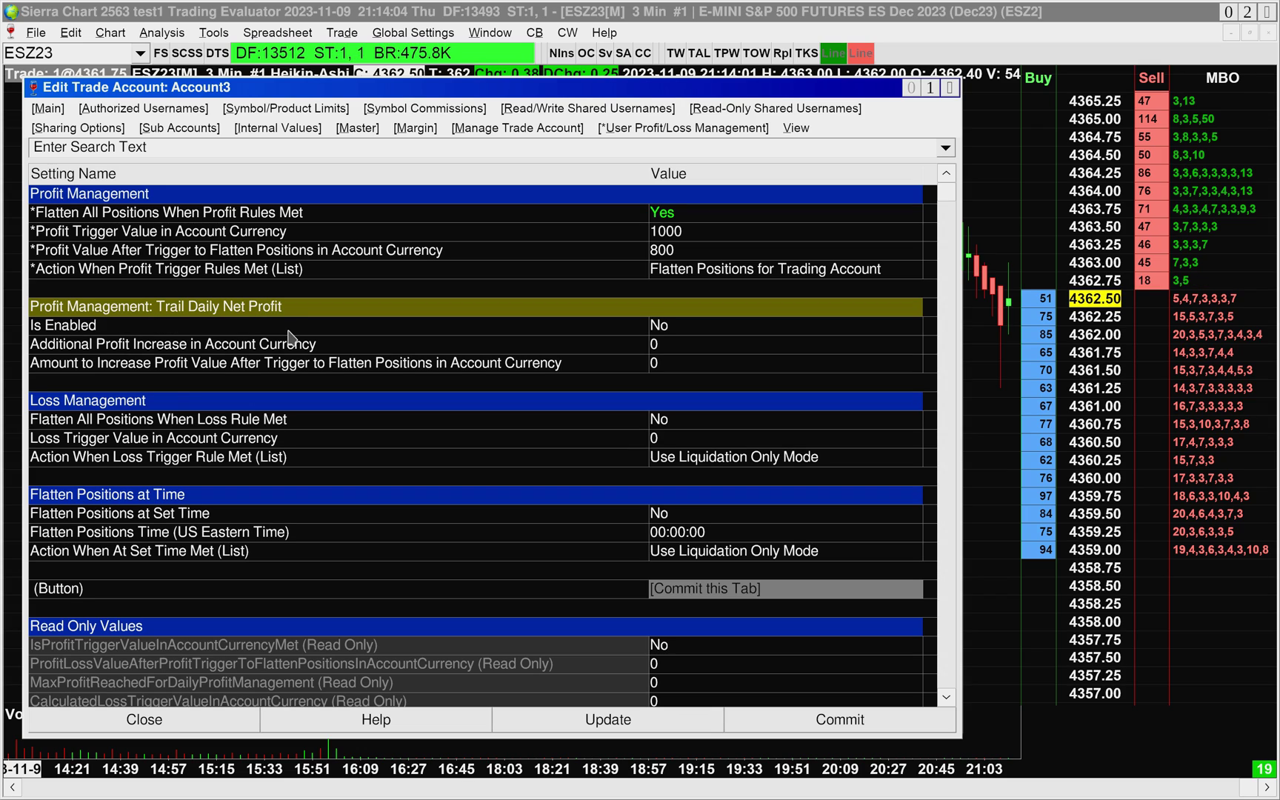
Enable Trail Daily Net Profit with an Additional Profit Increase of 50.
click(271, 326)
double_click(667, 333)
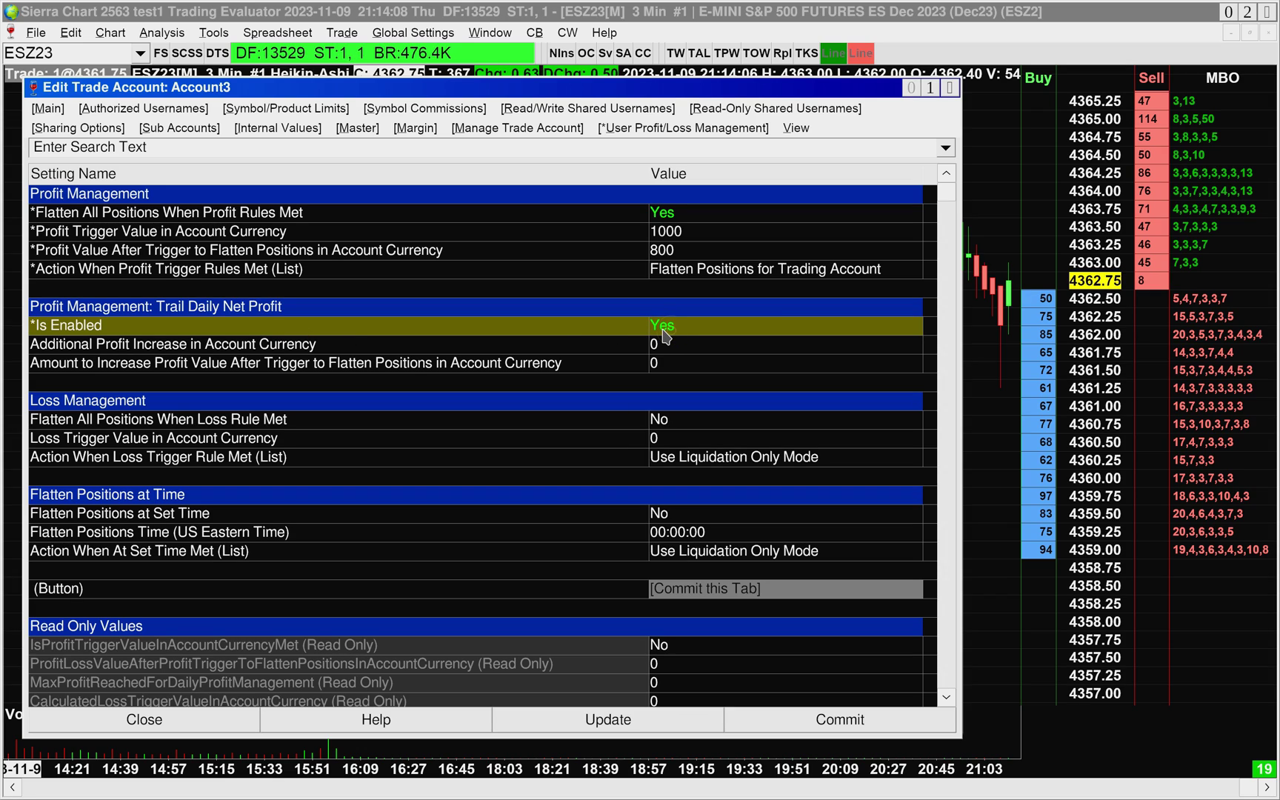
click(85, 345)
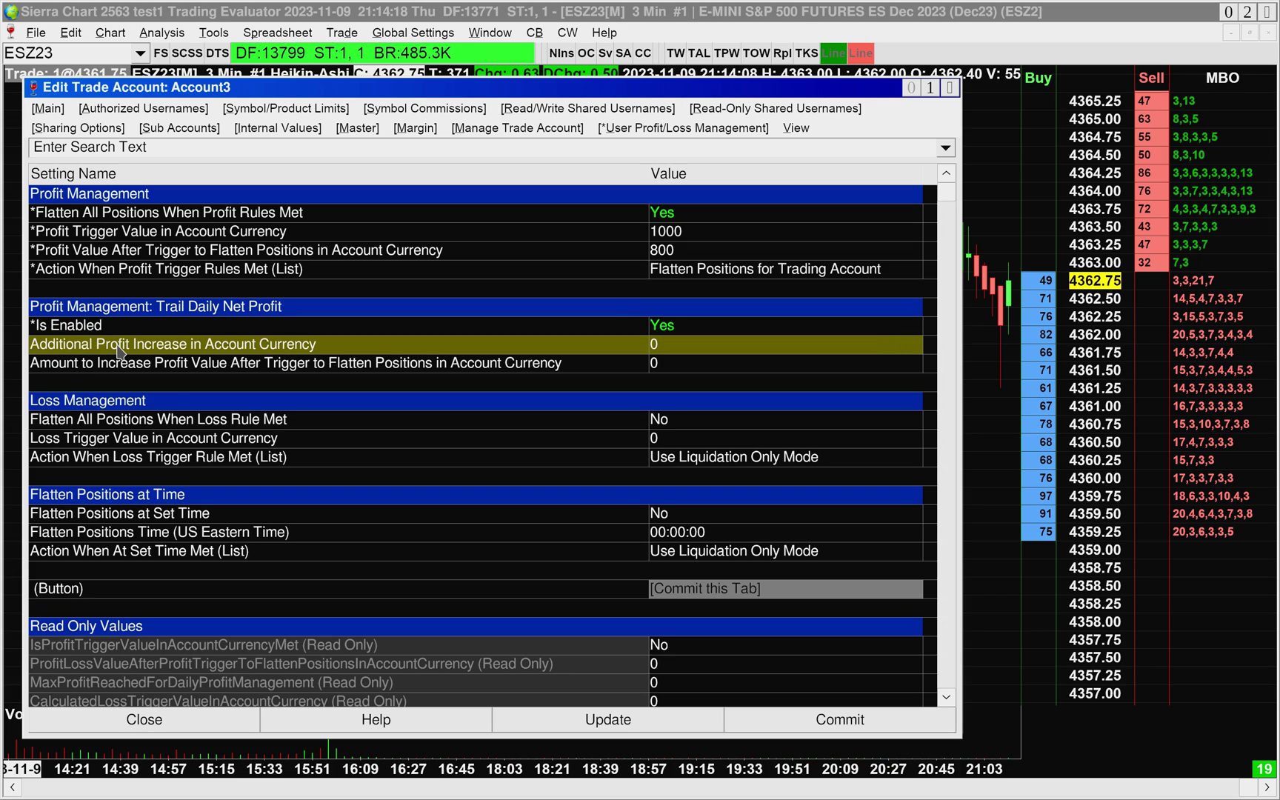
click(662, 348)
text(50)
key(Return)
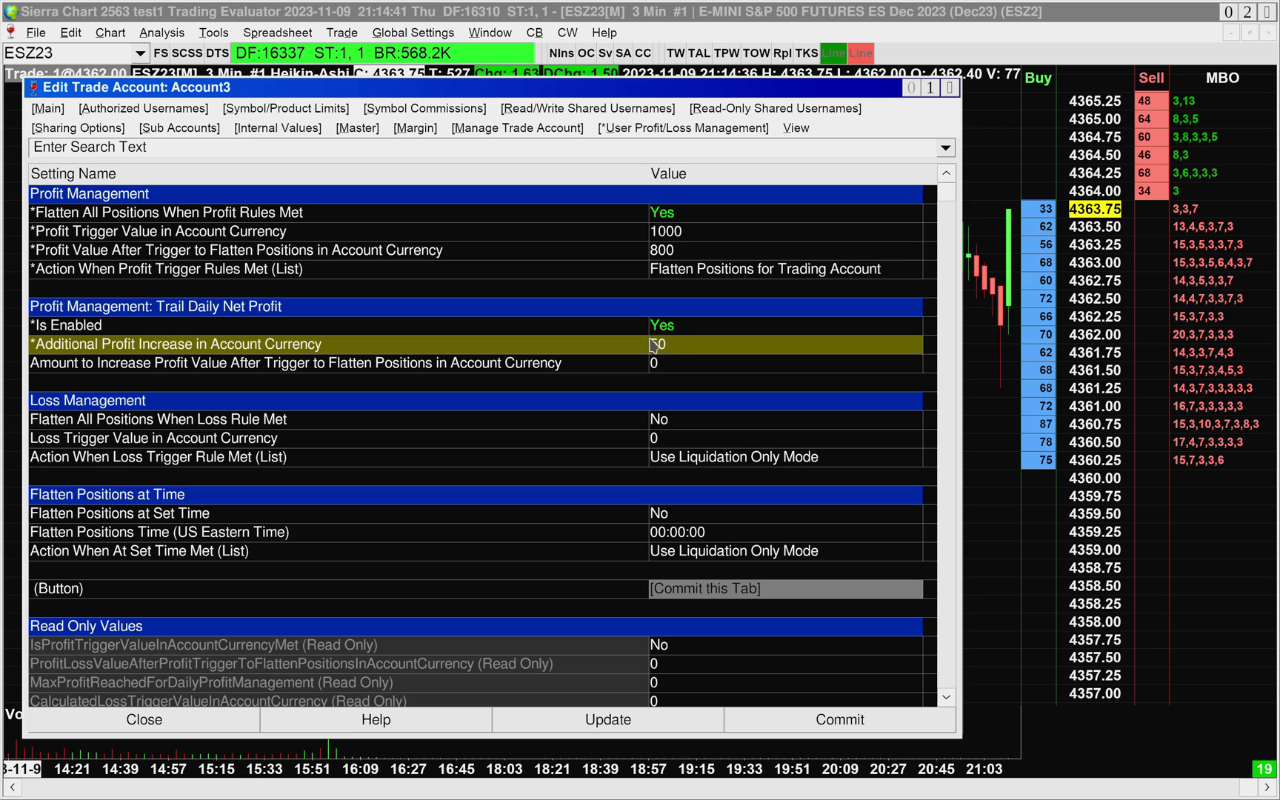
Set Amount to Increase Profit Value to 25.
click(74, 236)
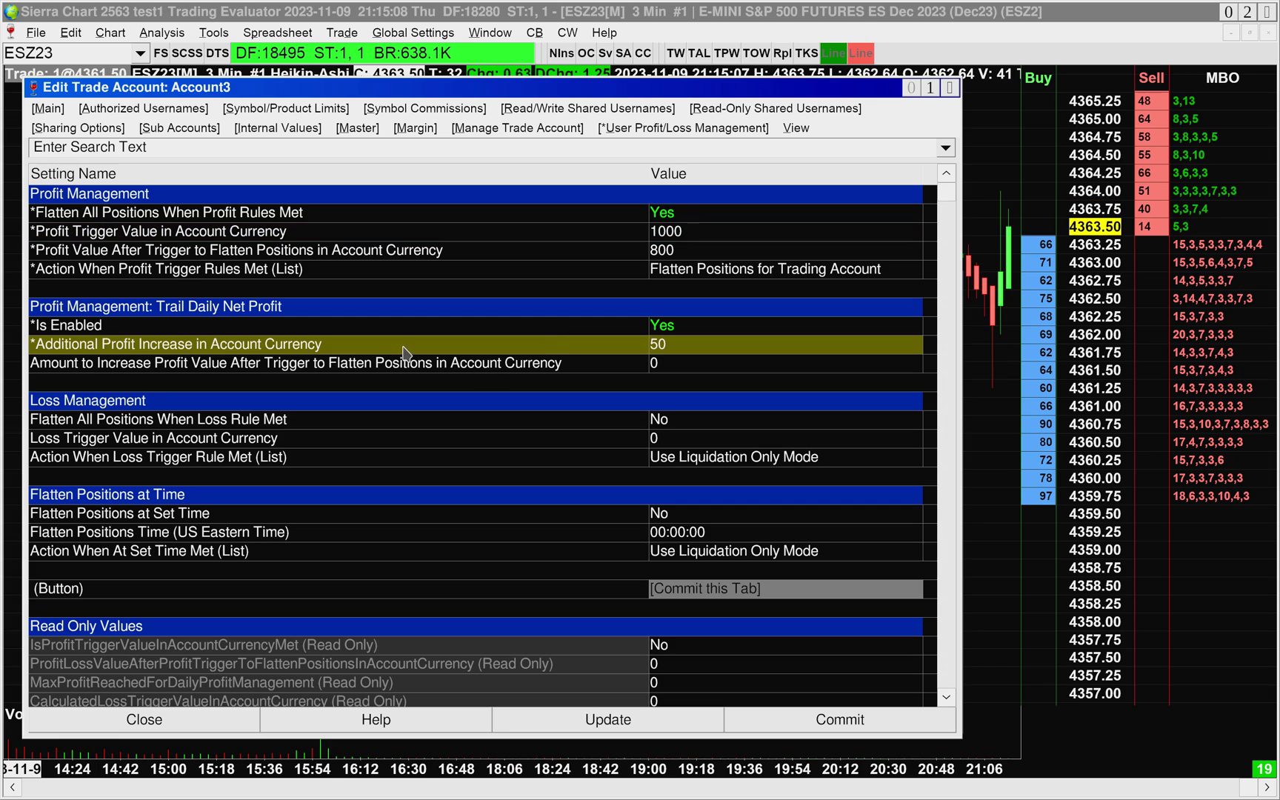
click(126, 370)
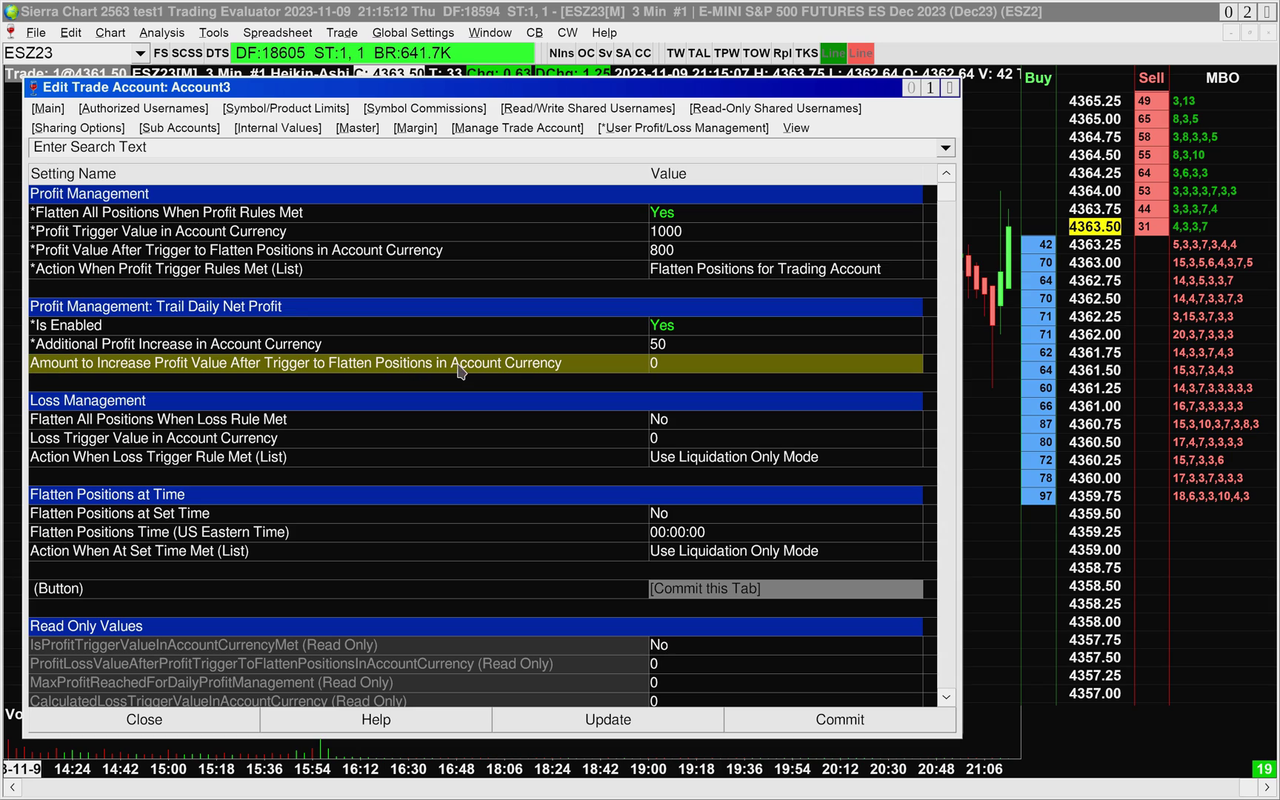
click(166, 254)
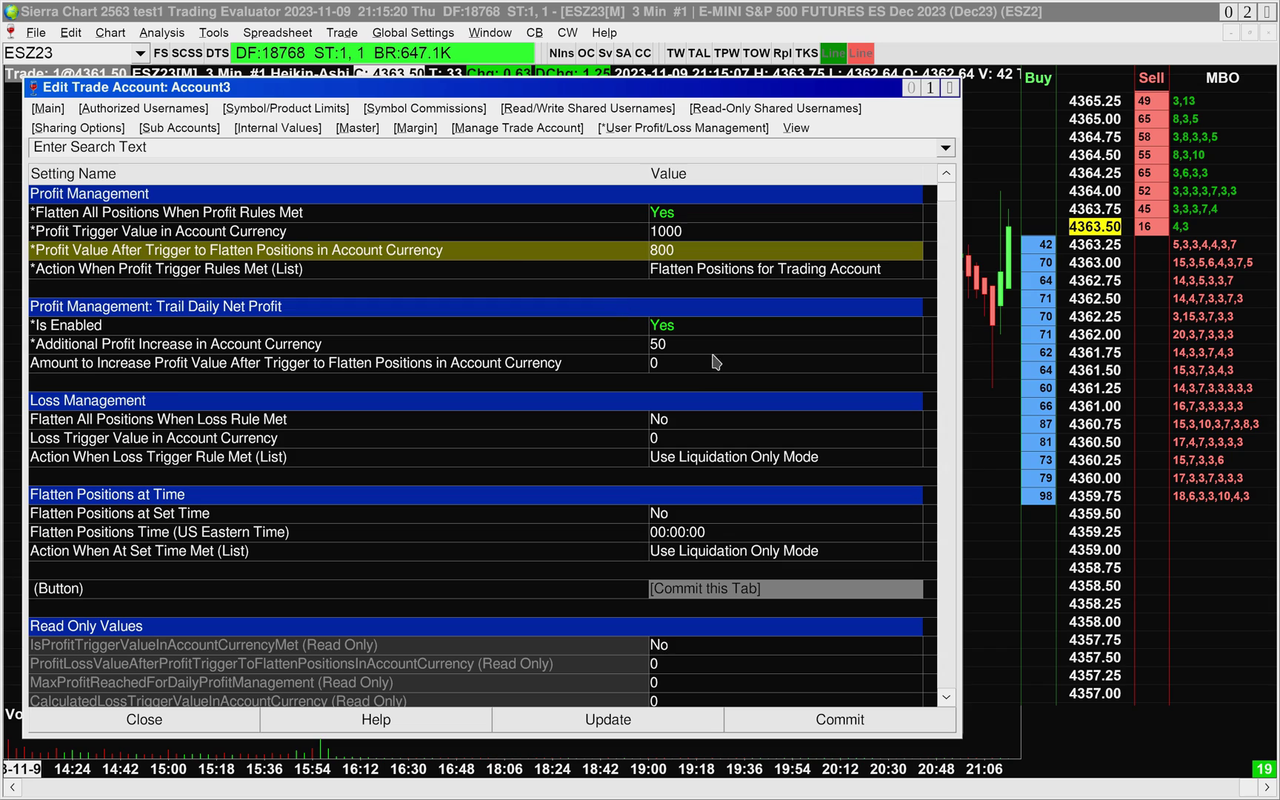
click(689, 364)
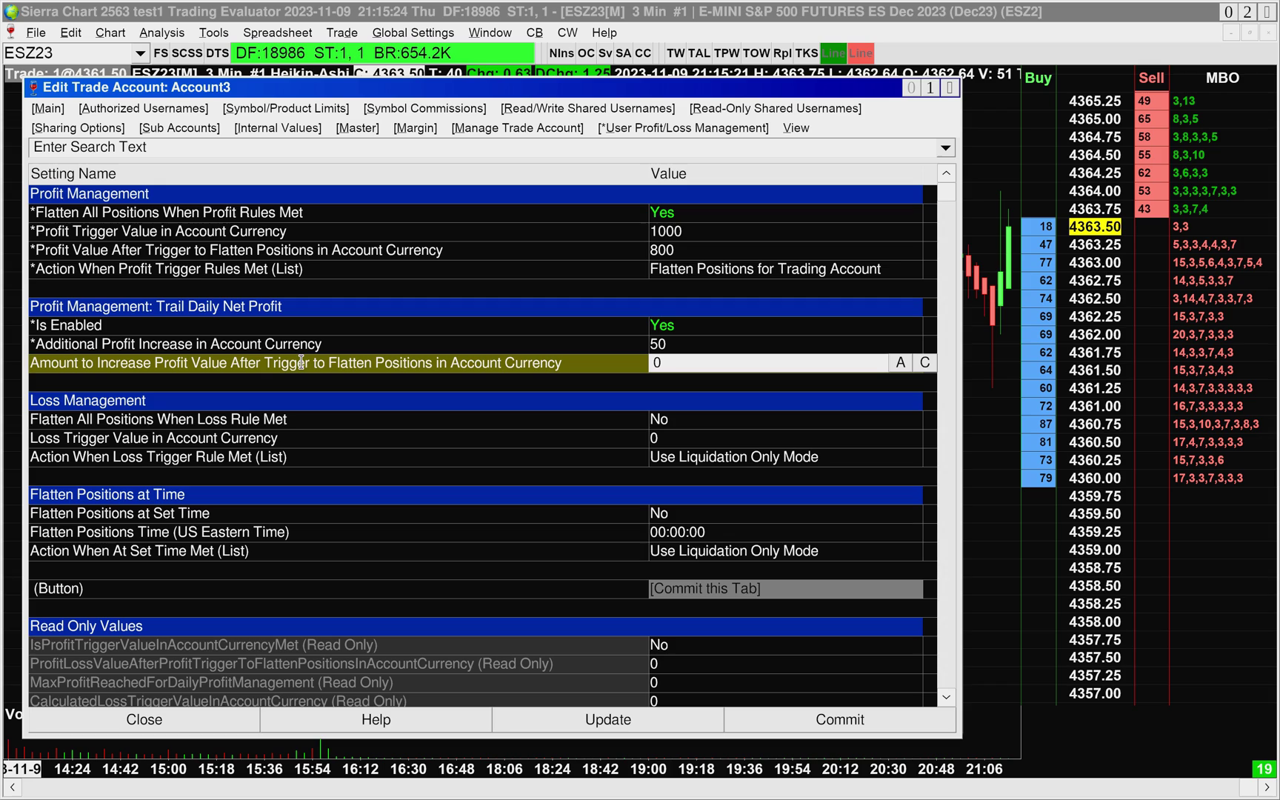
double_click(668, 362)
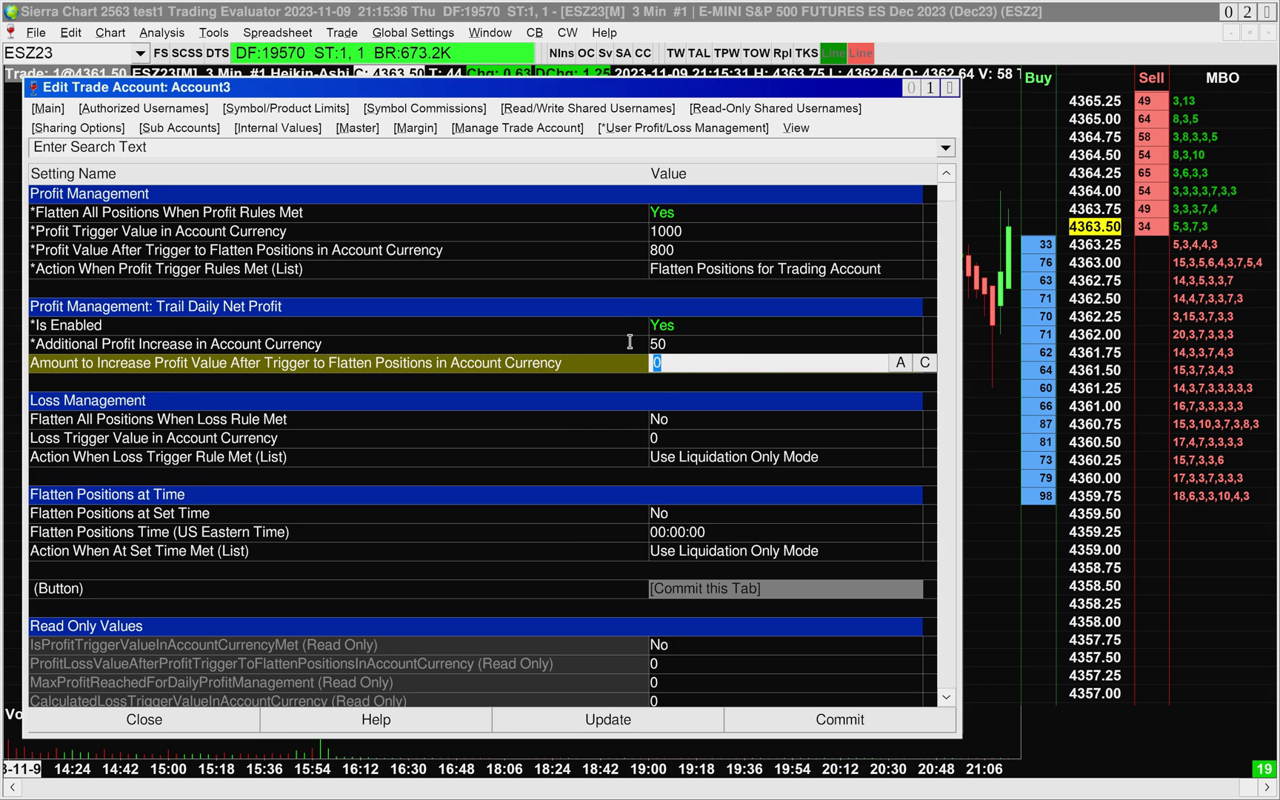
text(25)
key(Return)
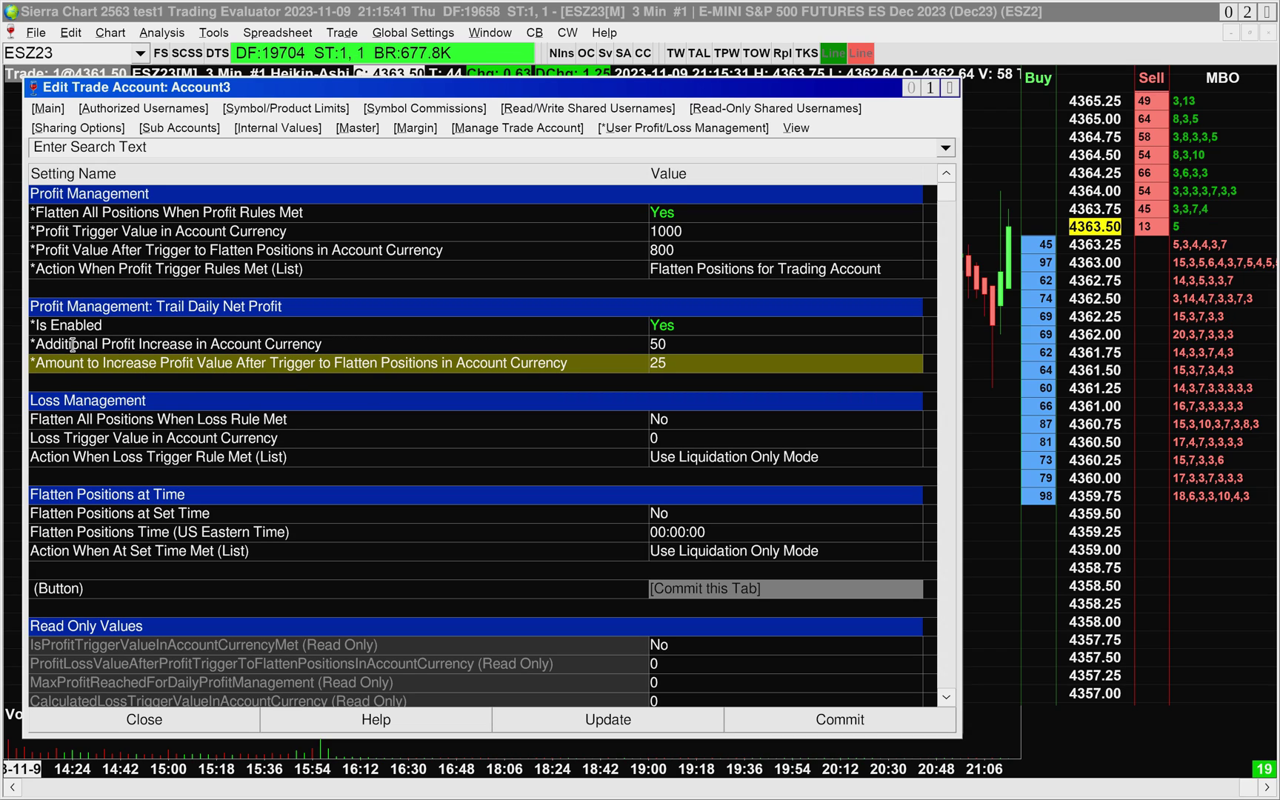
Cross-check the 1000 trigger, 800 after-trigger, 50 increase and 25 increase-amount values.
click(52, 229)
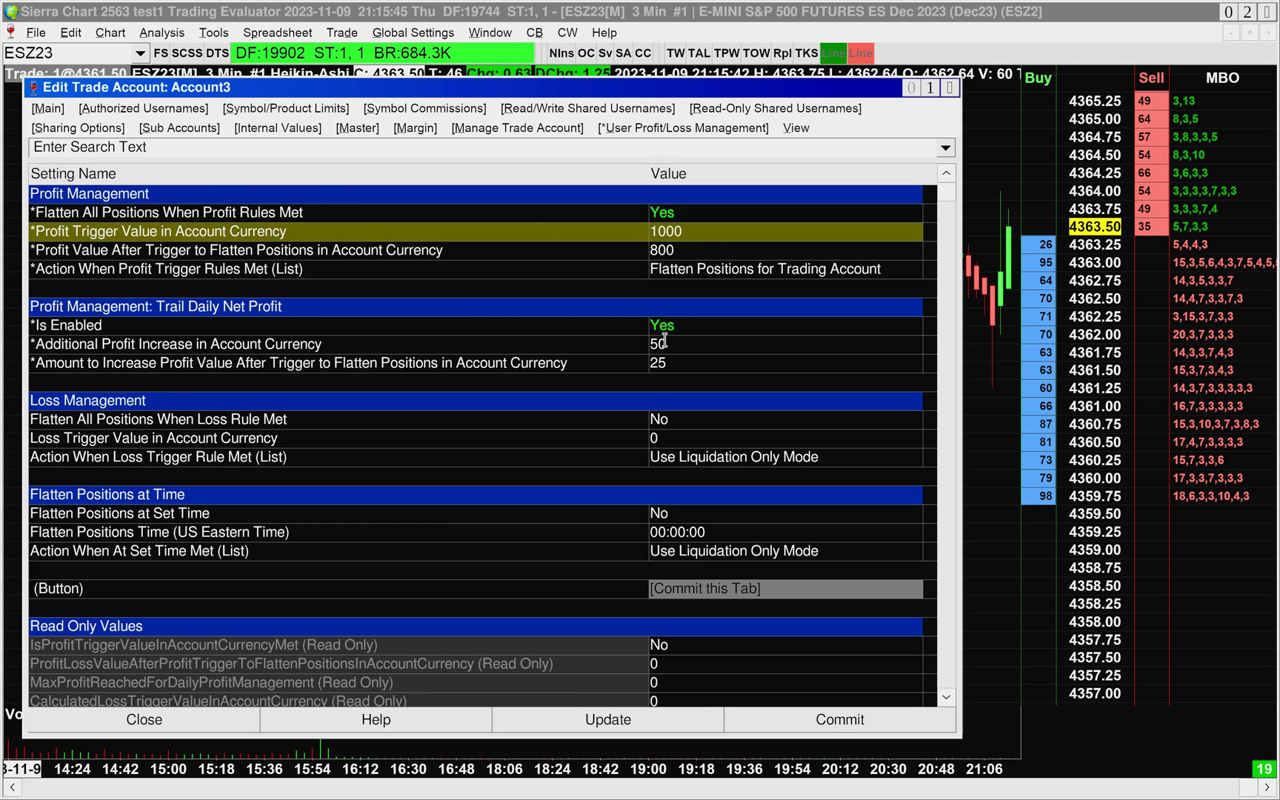
click(104, 250)
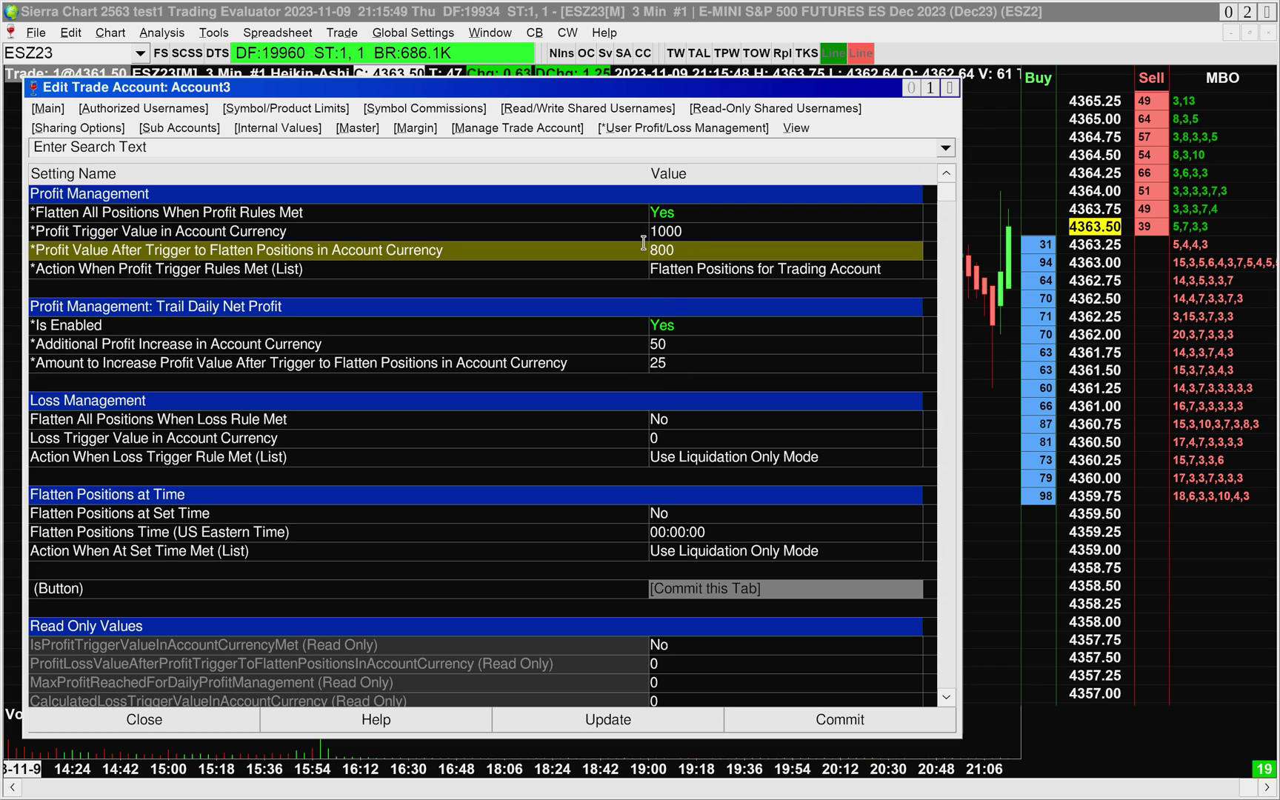
click(656, 362)
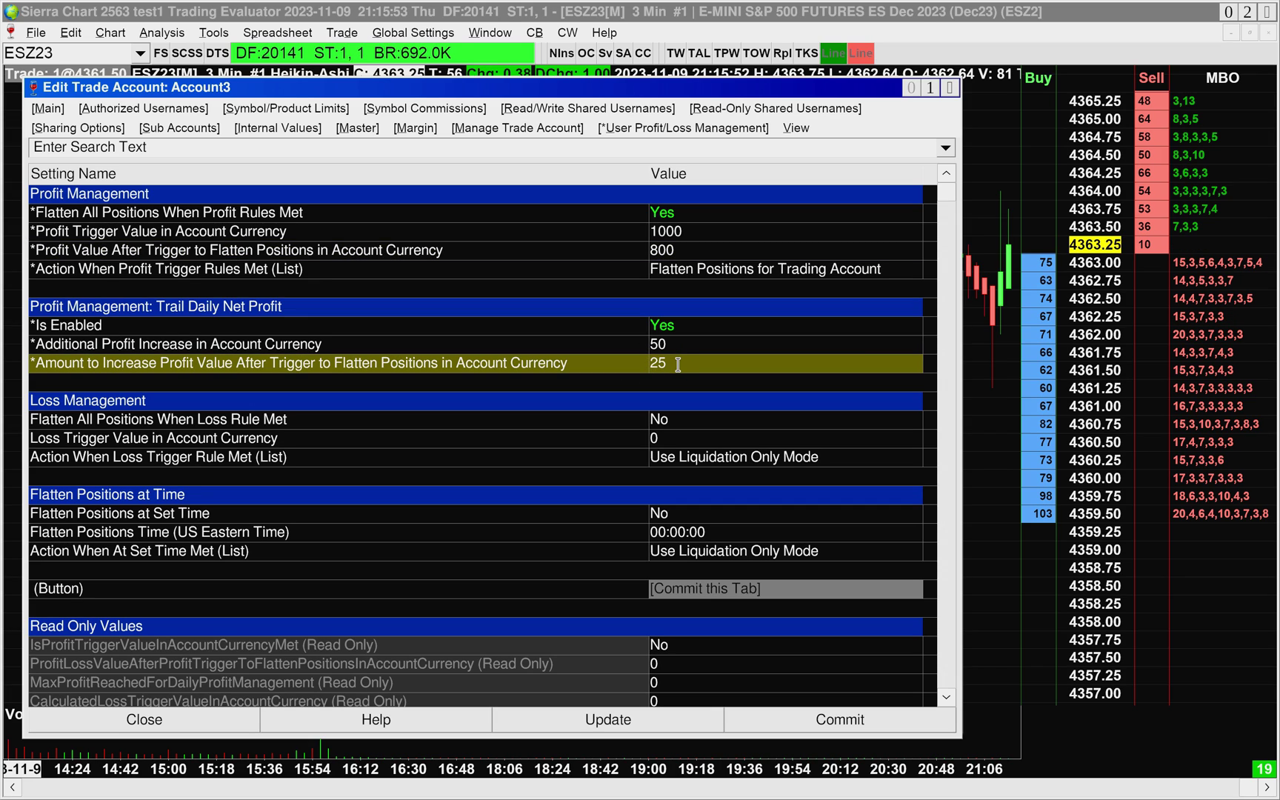
click(148, 345)
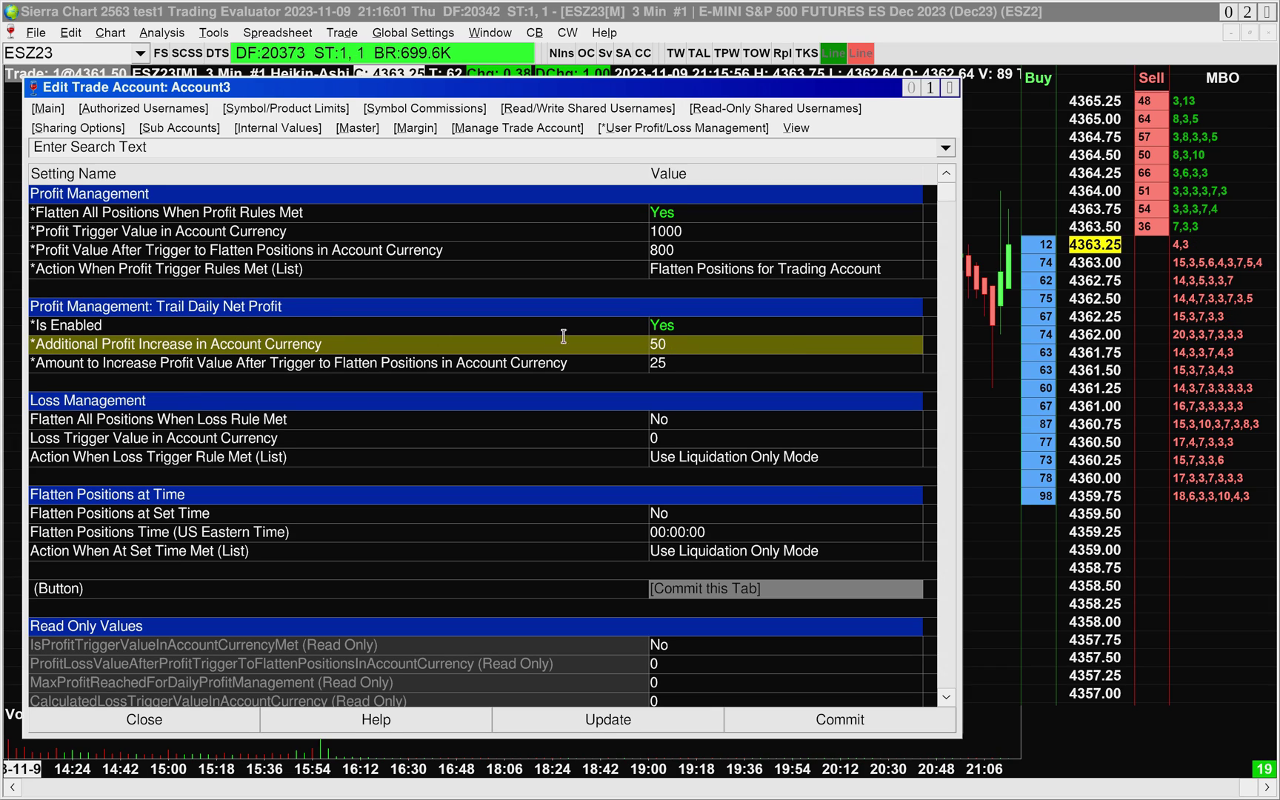
click(437, 367)
click(313, 248)
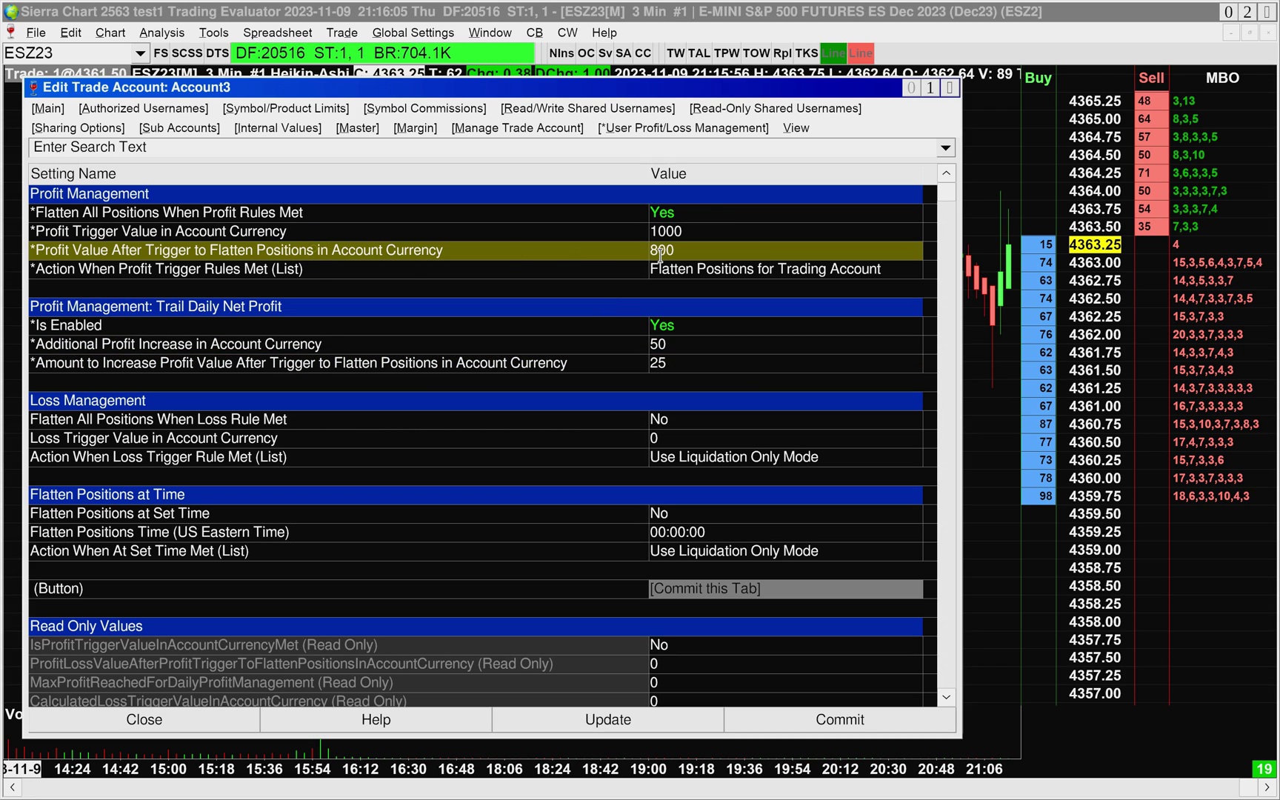
click(466, 362)
Turn on flattening positions when the loss rule is met.
click(360, 392)
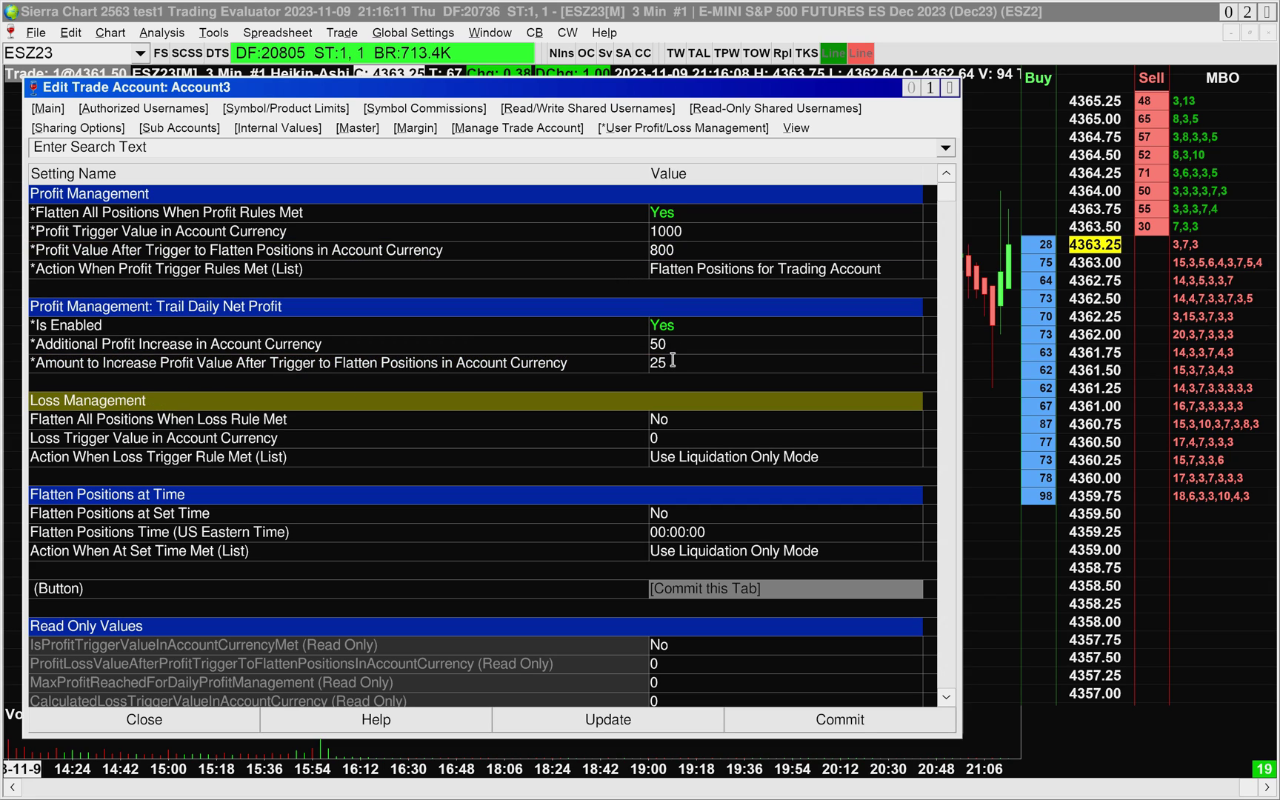
click(173, 400)
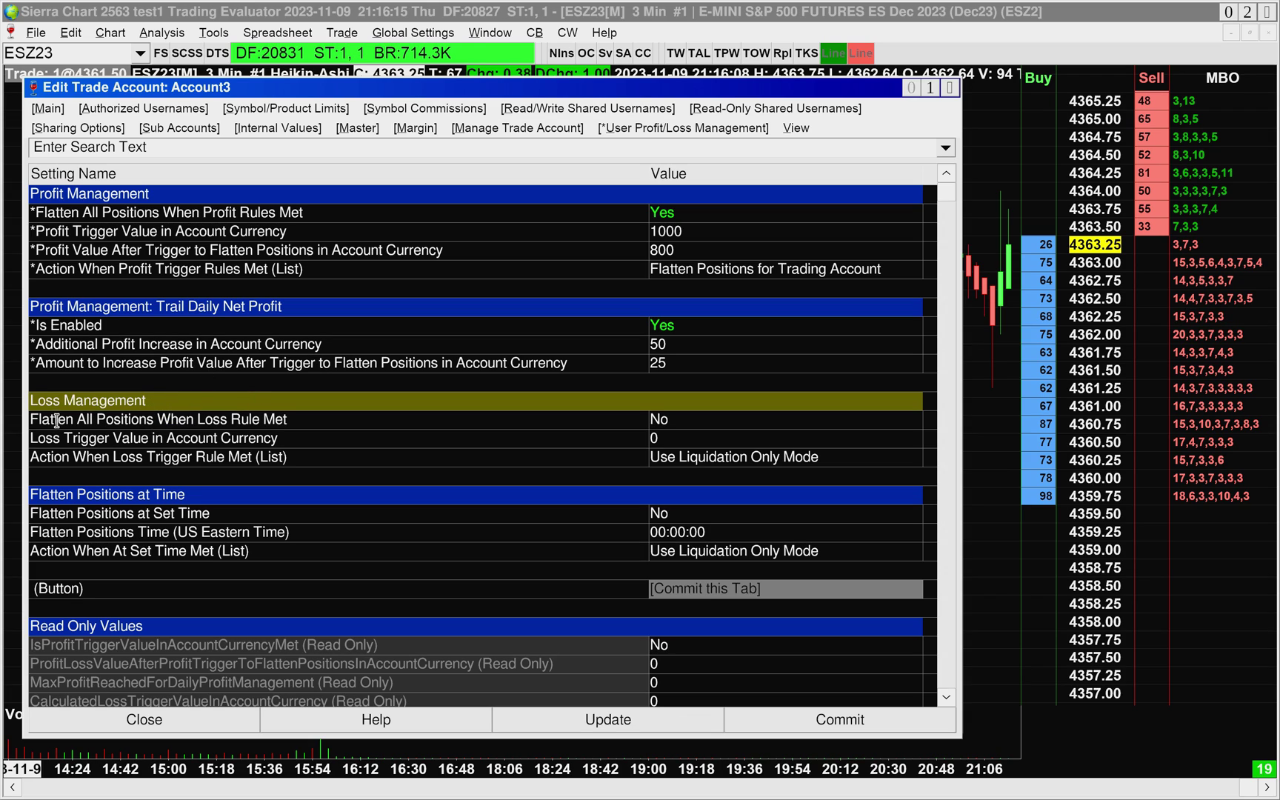
click(107, 423)
click(672, 421)
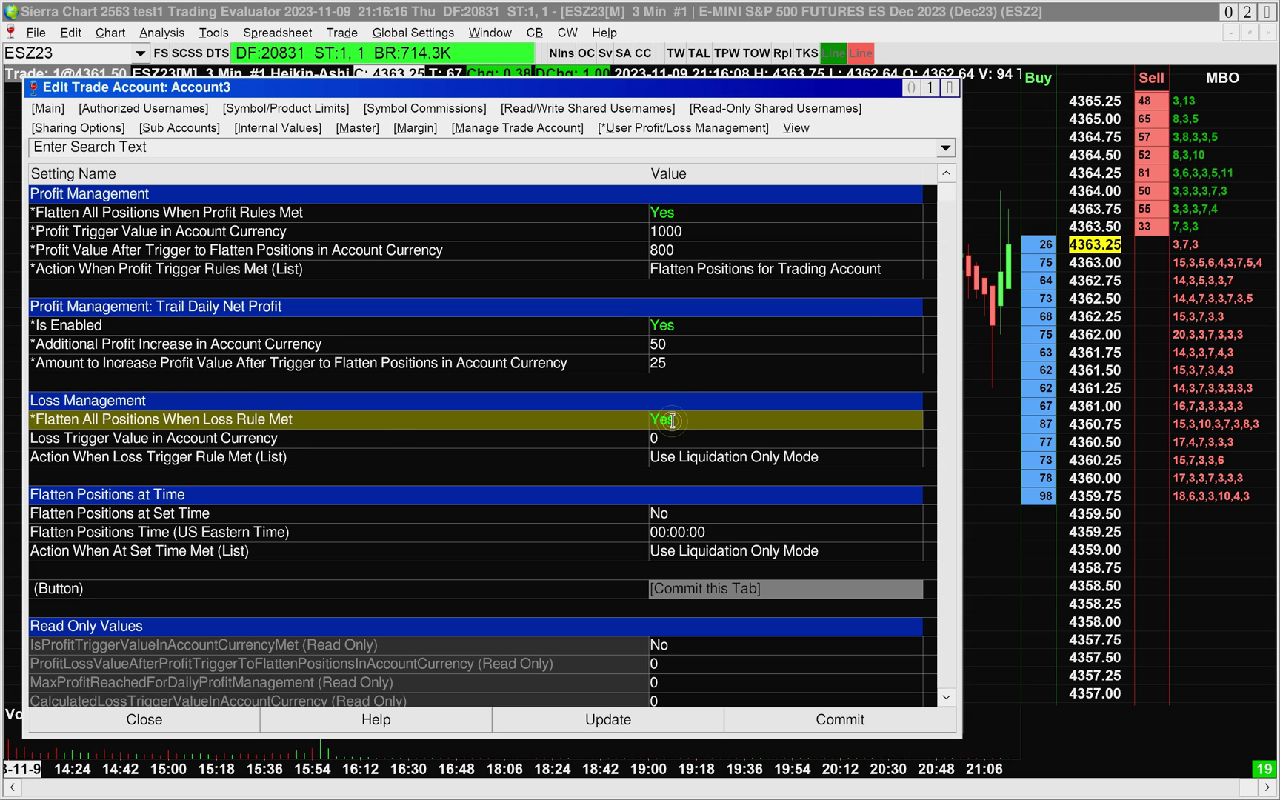
Set the Loss Trigger Value to 500.
click(414, 400)
click(420, 438)
click(700, 438)
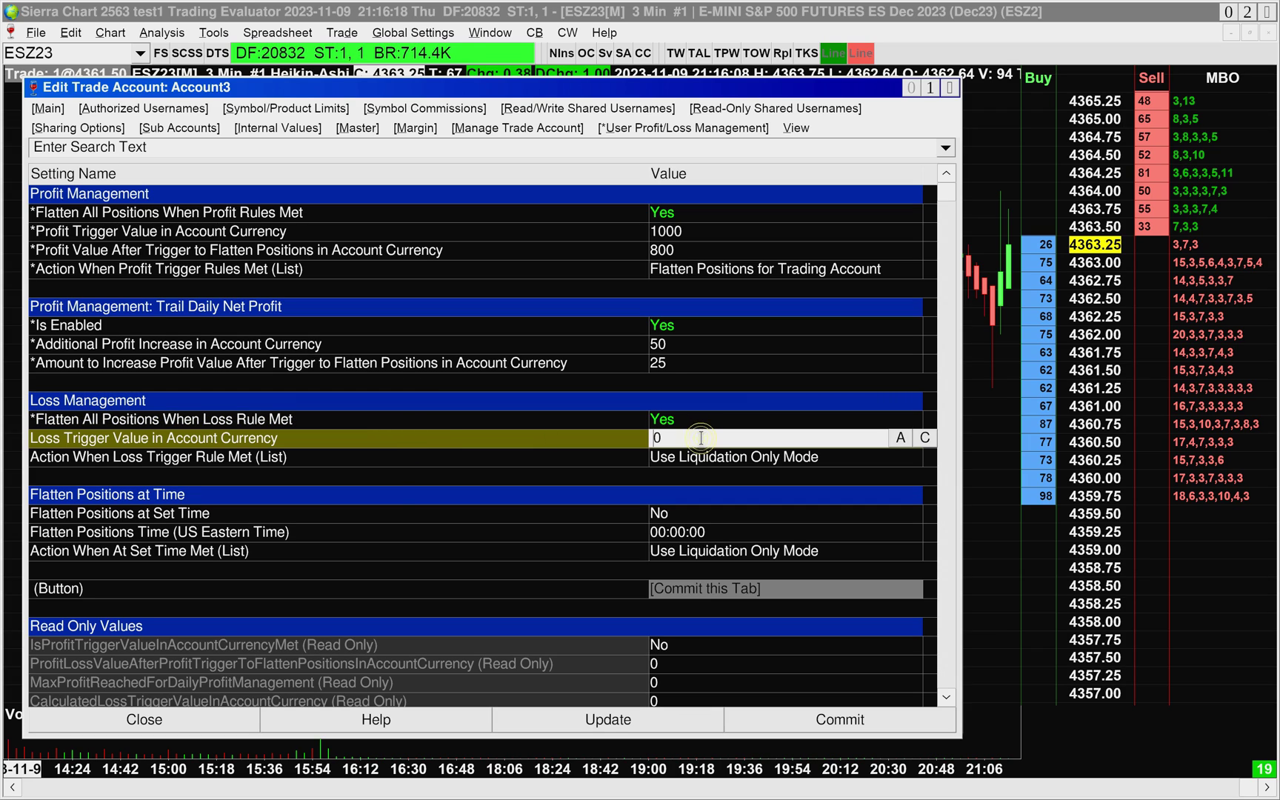
double_click(643, 438)
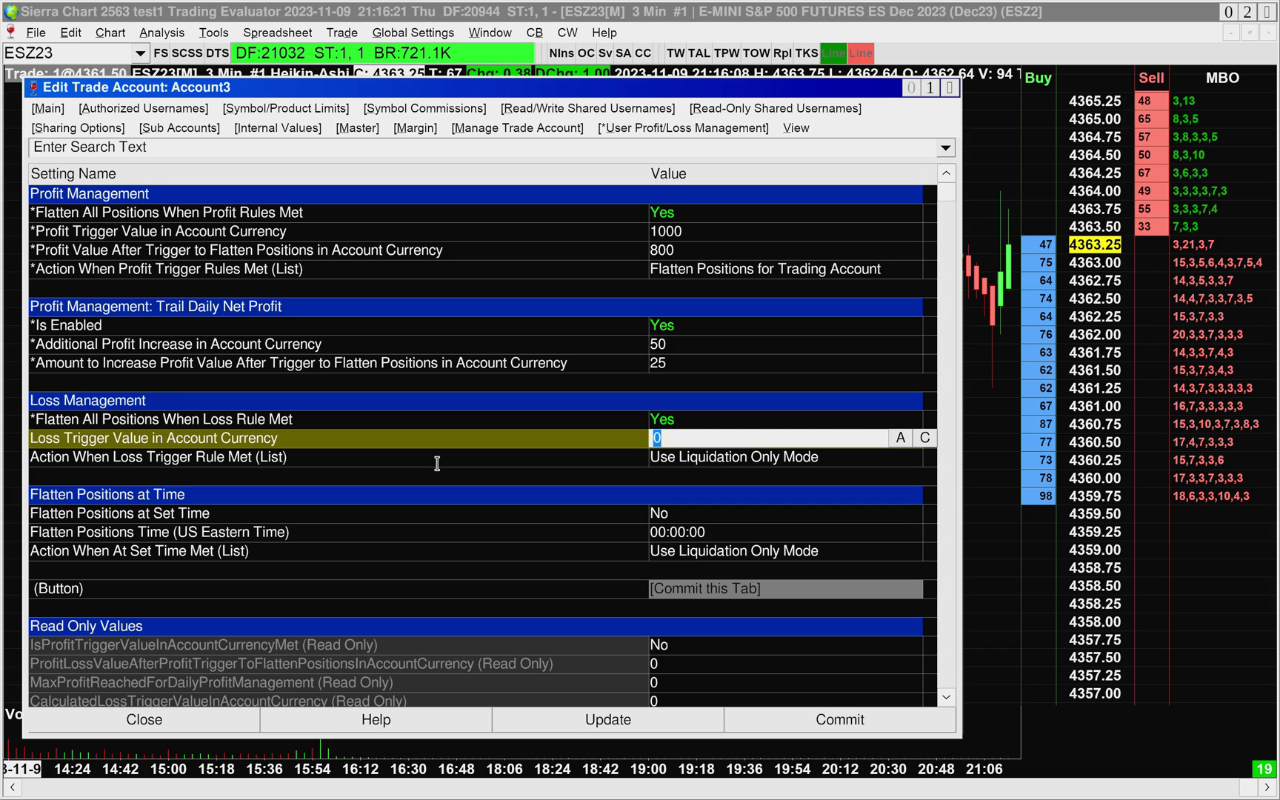
text(500)
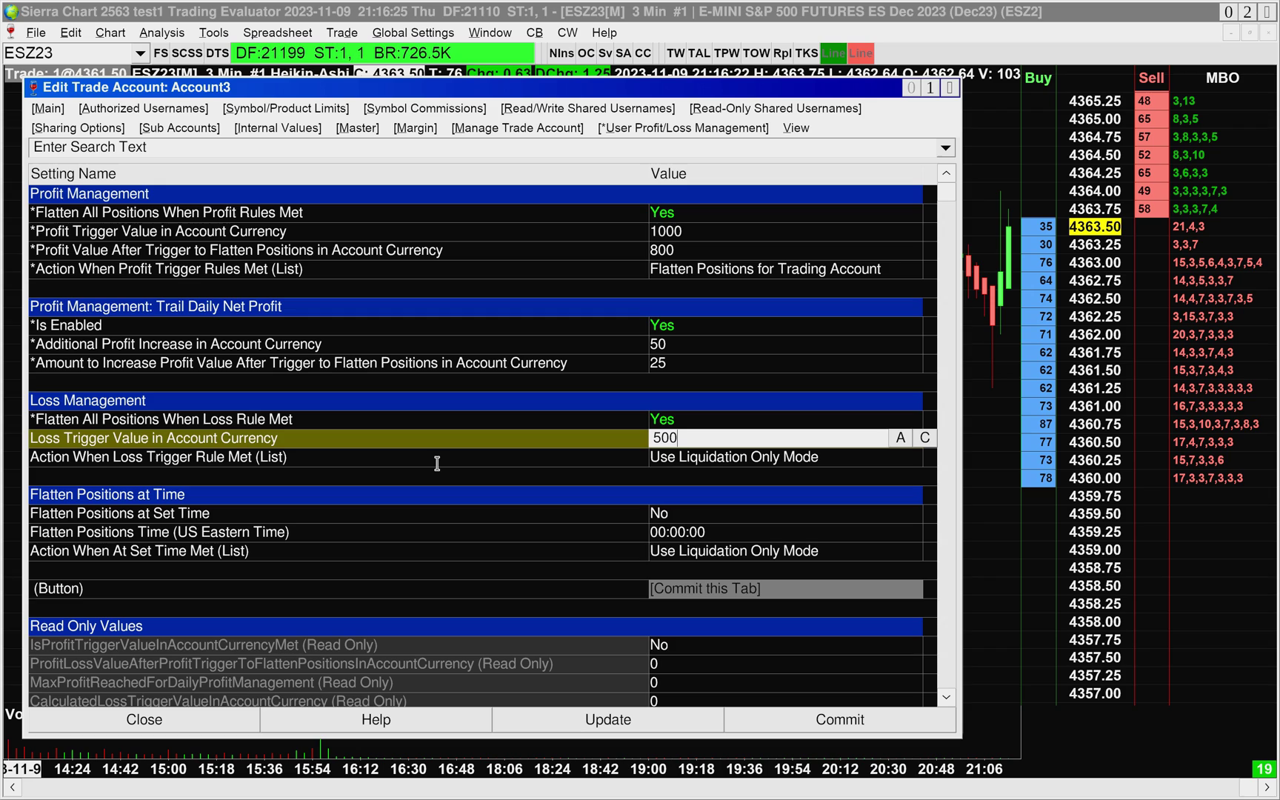
click(437, 463)
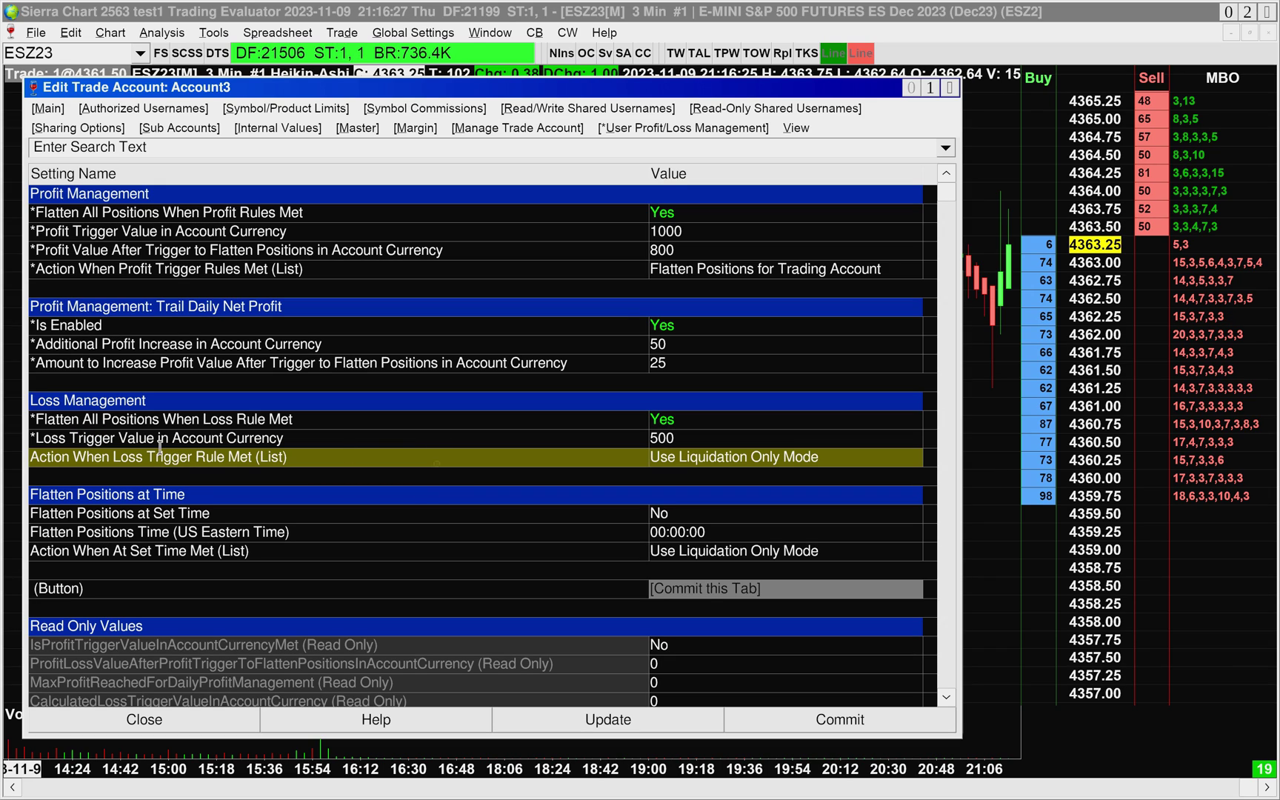
click(690, 439)
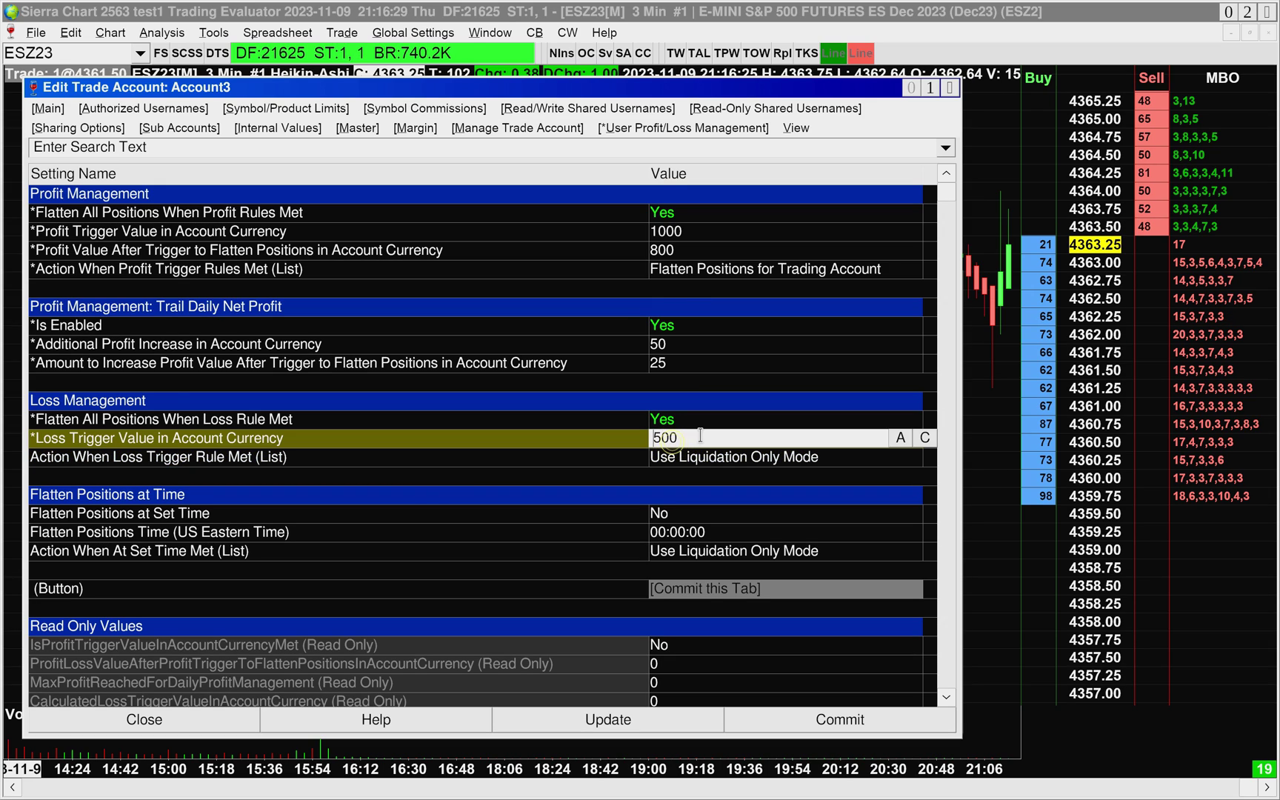
text(-)
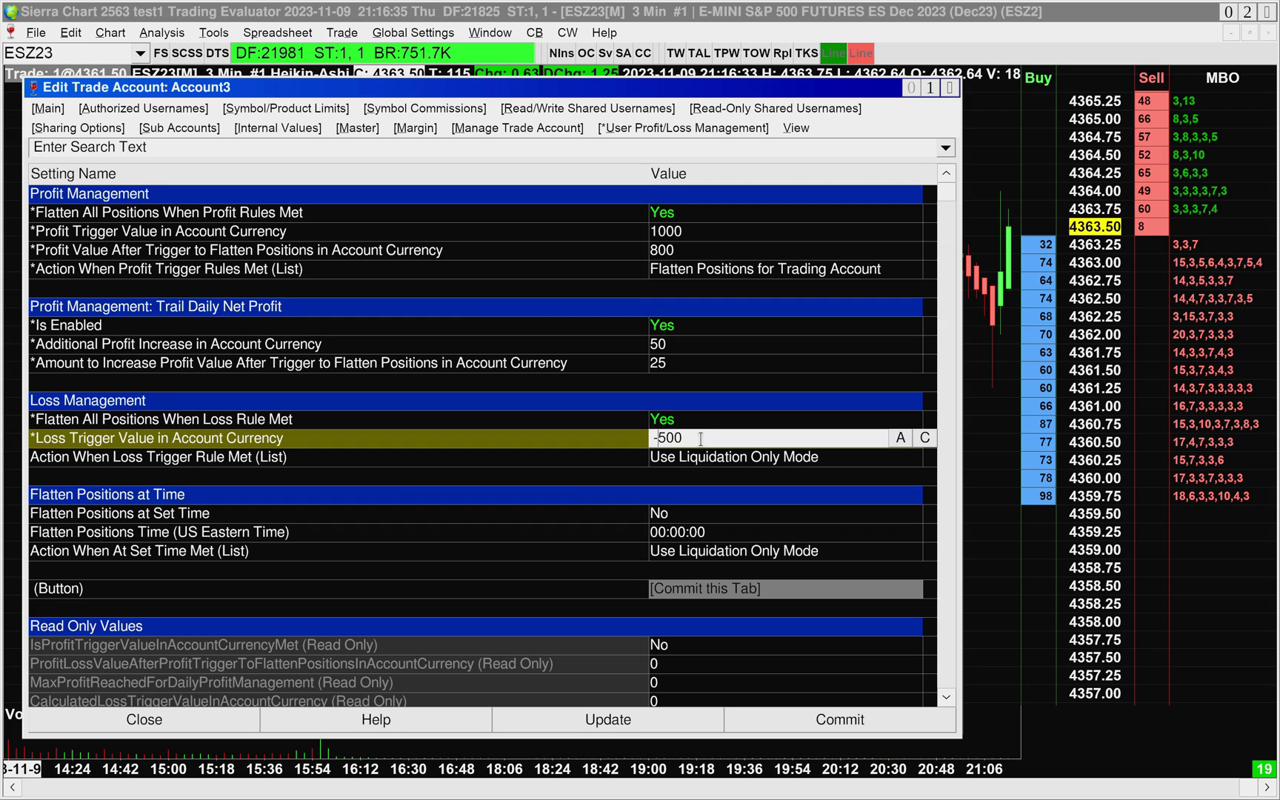
key(BackSpace)
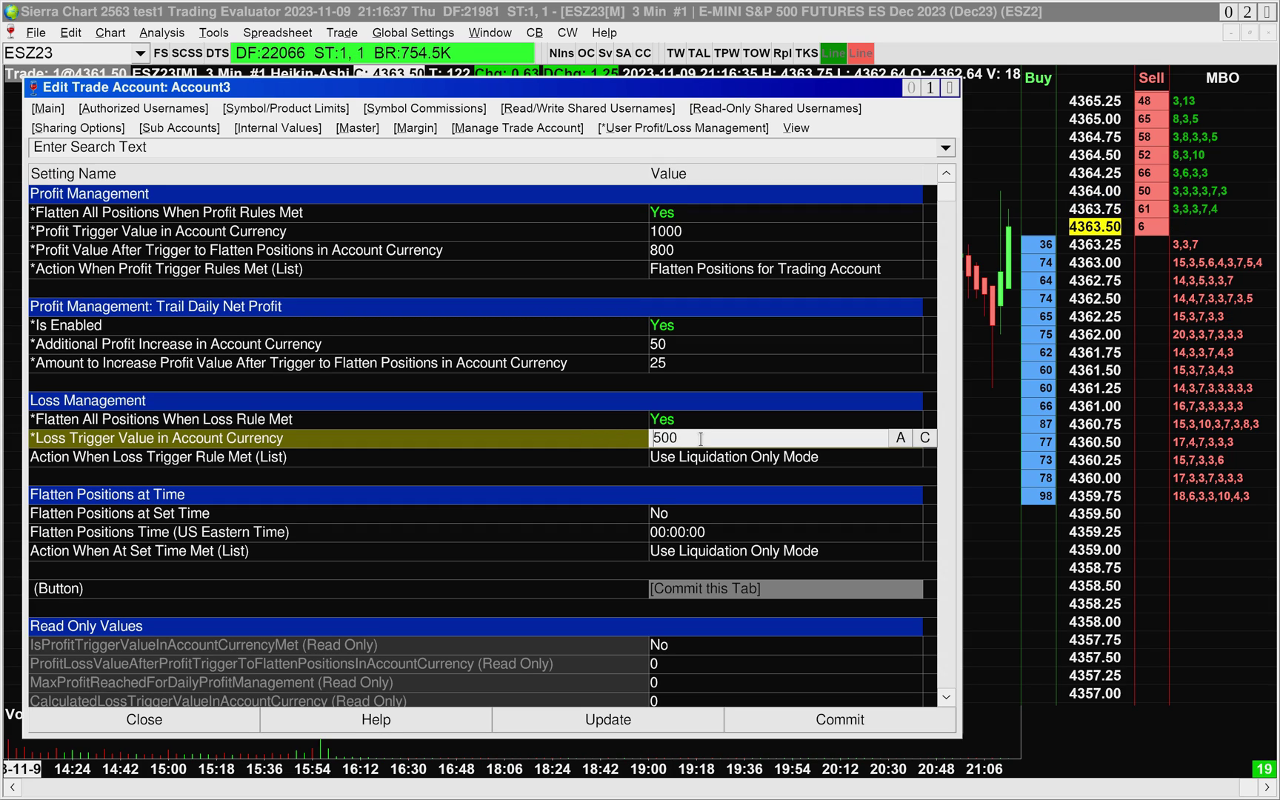
key(Return)
Choose 'Flatten Positions for Trading Account' as the loss trigger action.
click(696, 457)
click(697, 457)
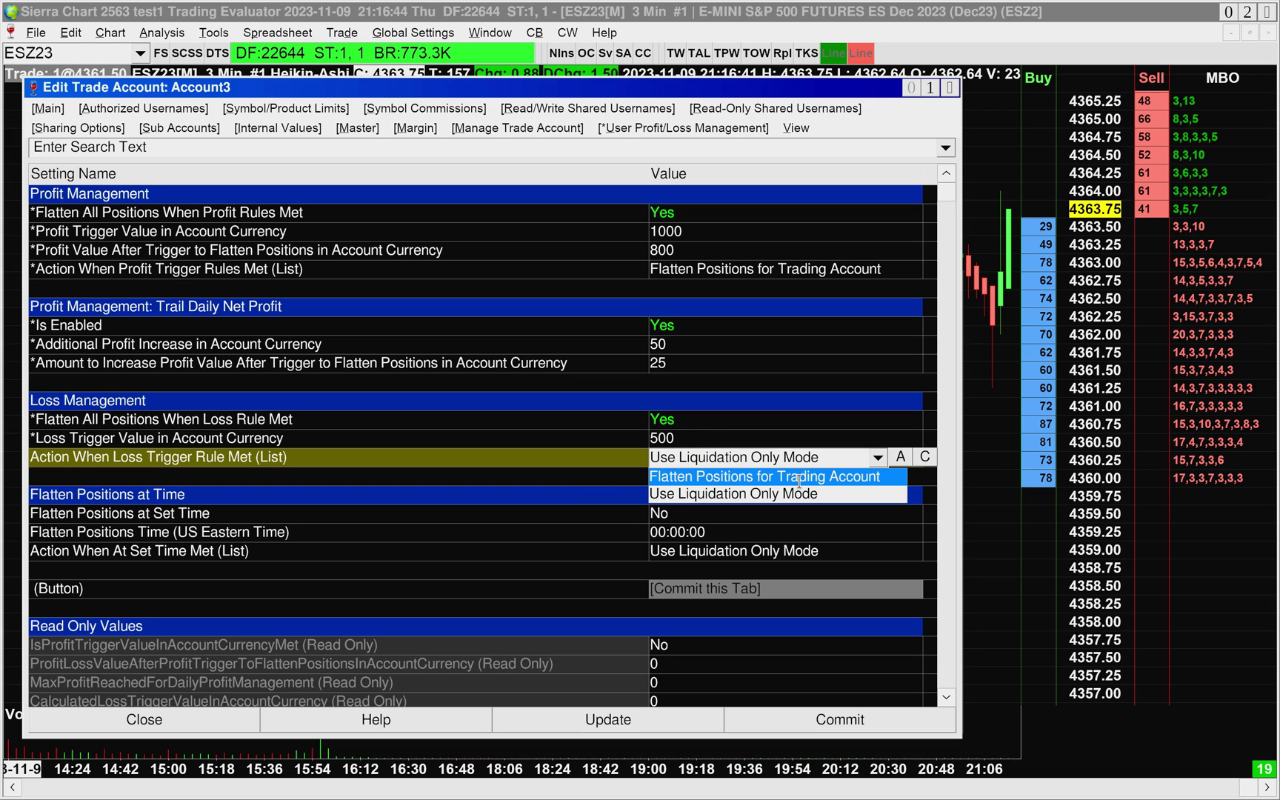
click(692, 475)
click(633, 482)
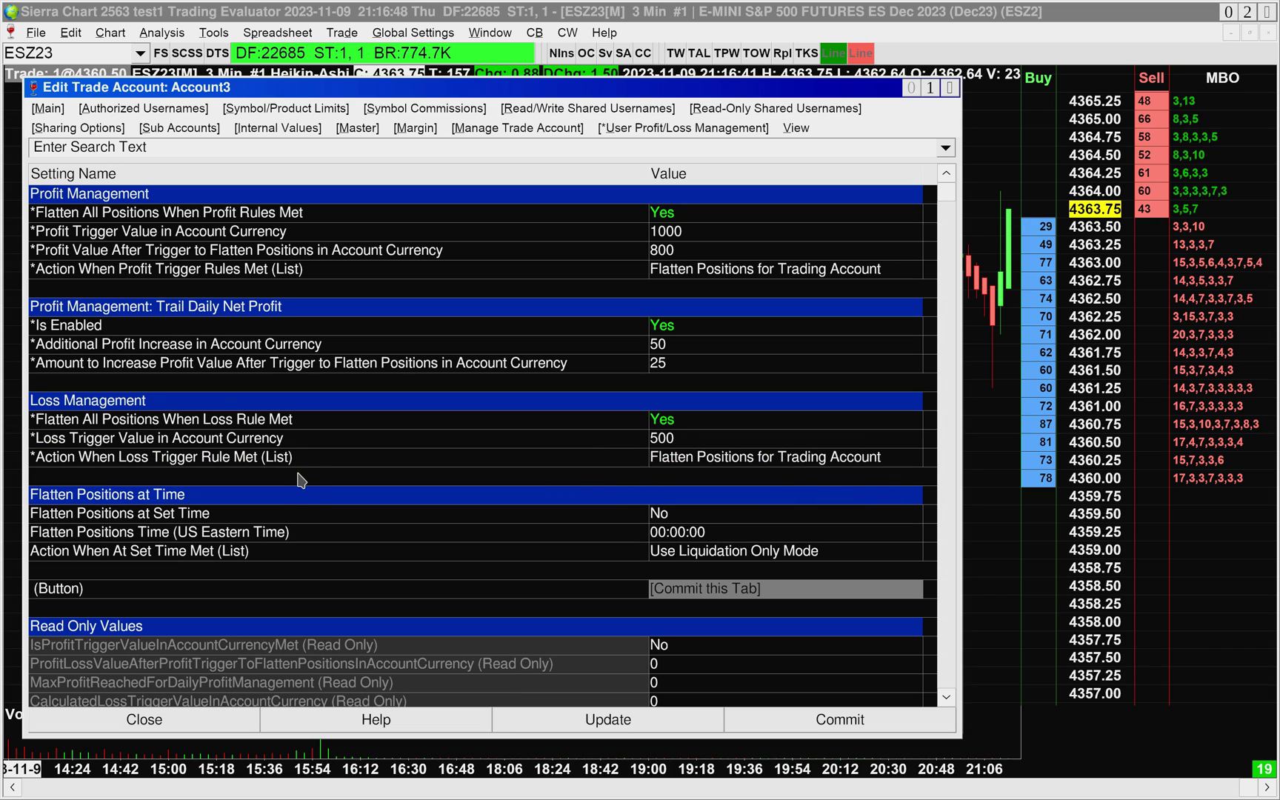
Set Flatten Positions at Set Time to Yes.
click(182, 507)
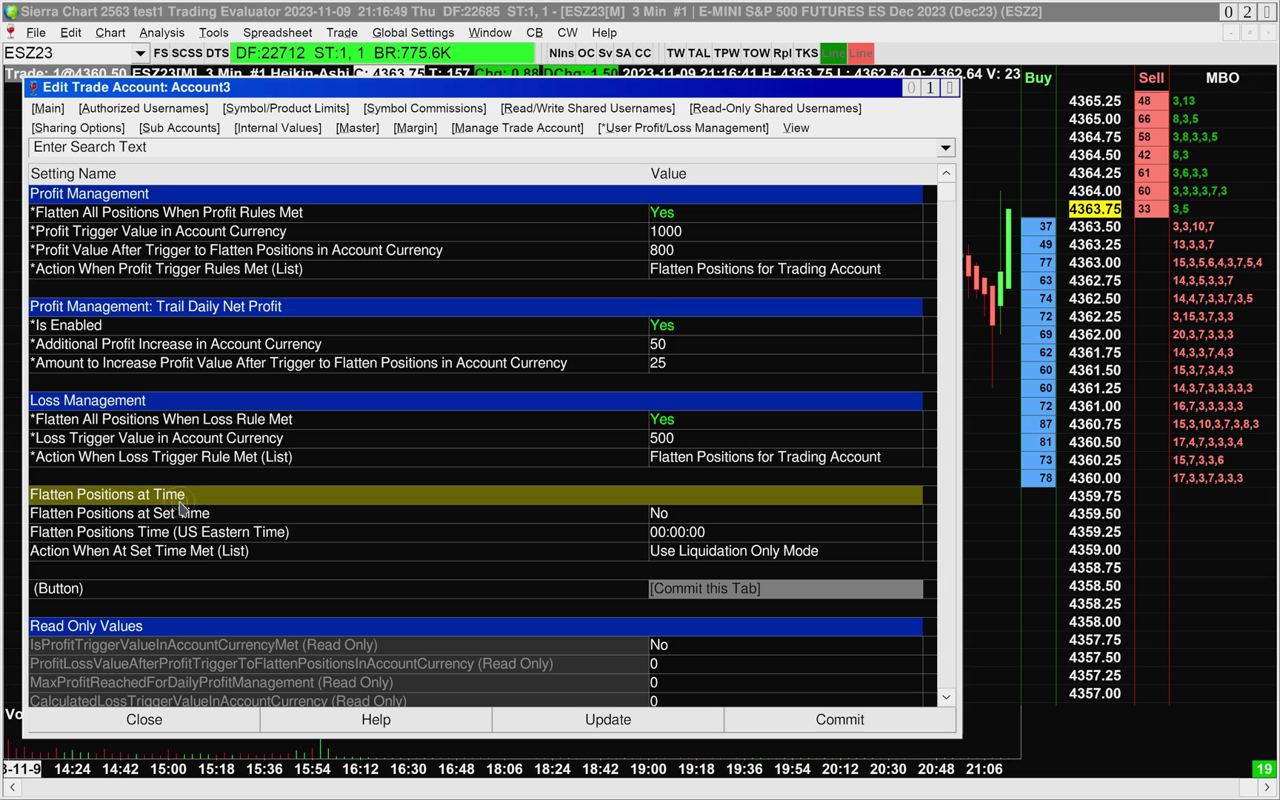
click(181, 513)
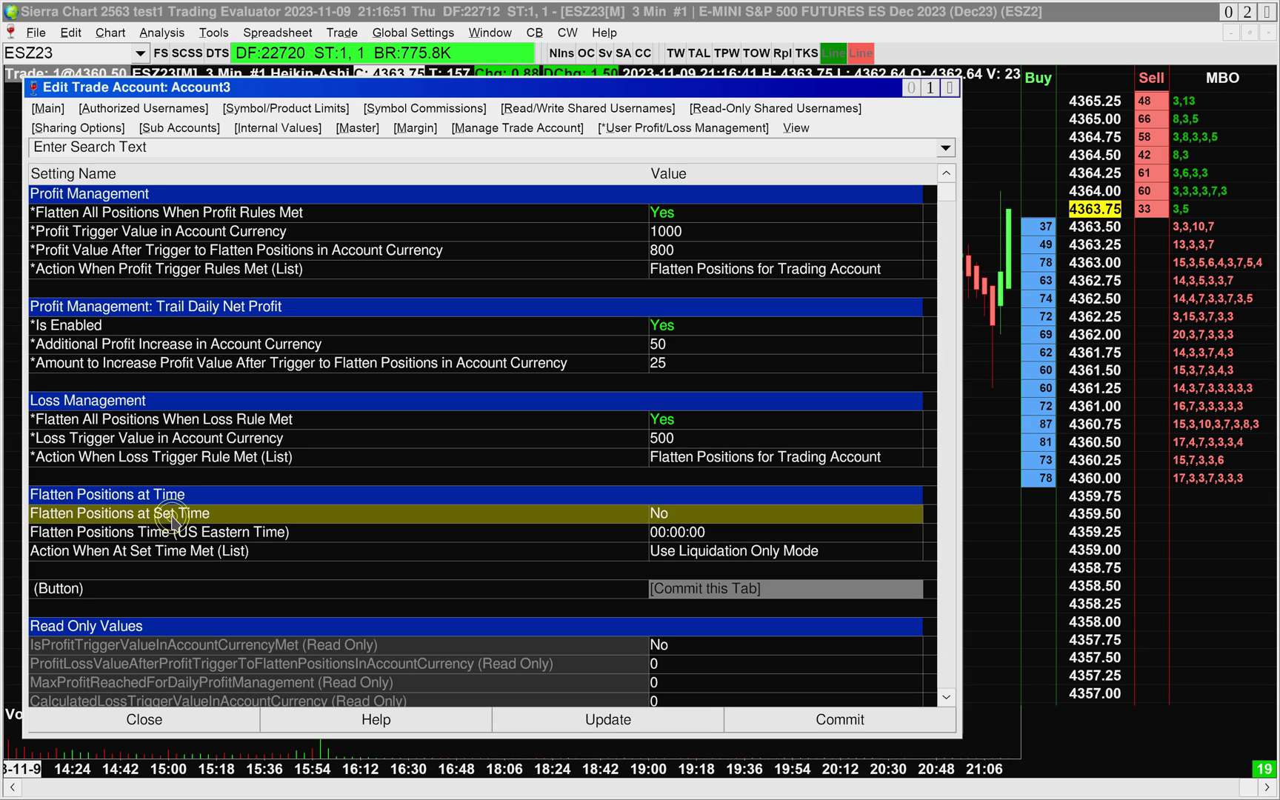
double_click(674, 521)
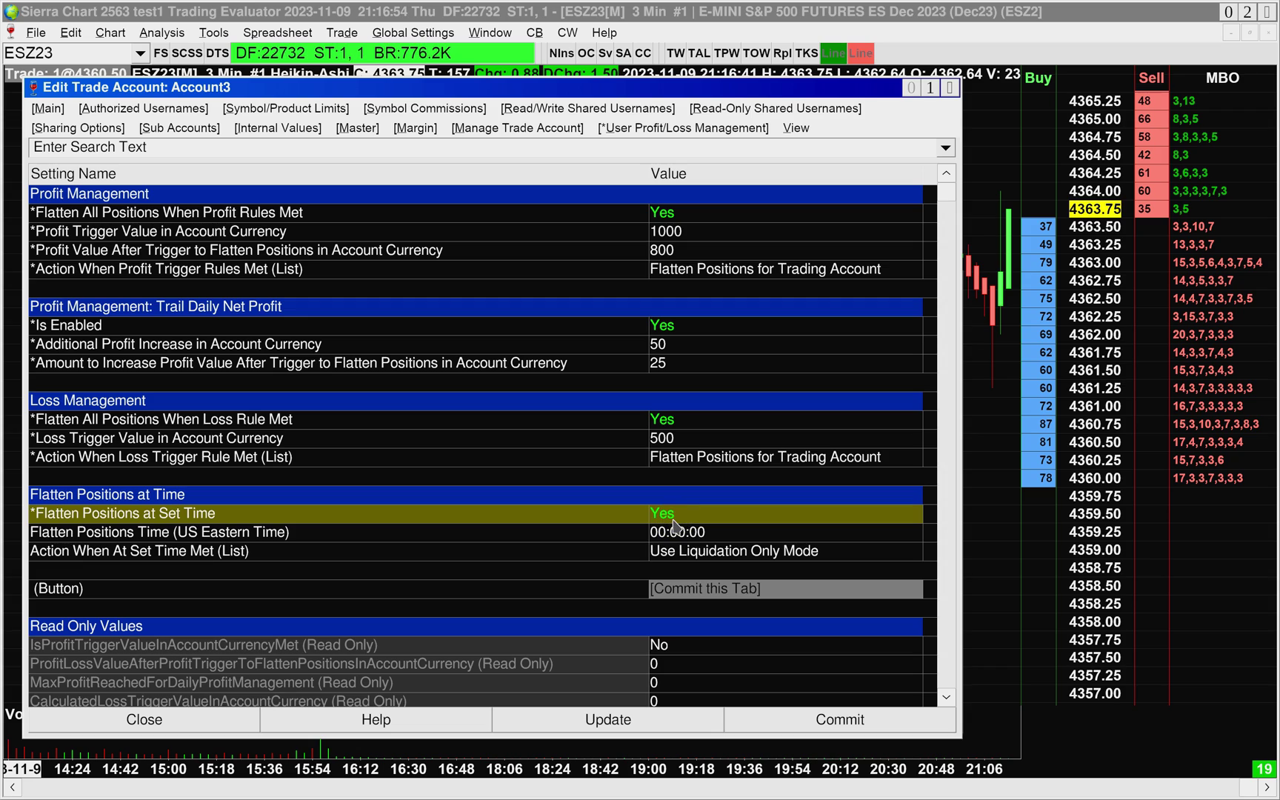
Set the Flatten Positions Time to 16:00:00.
click(196, 532)
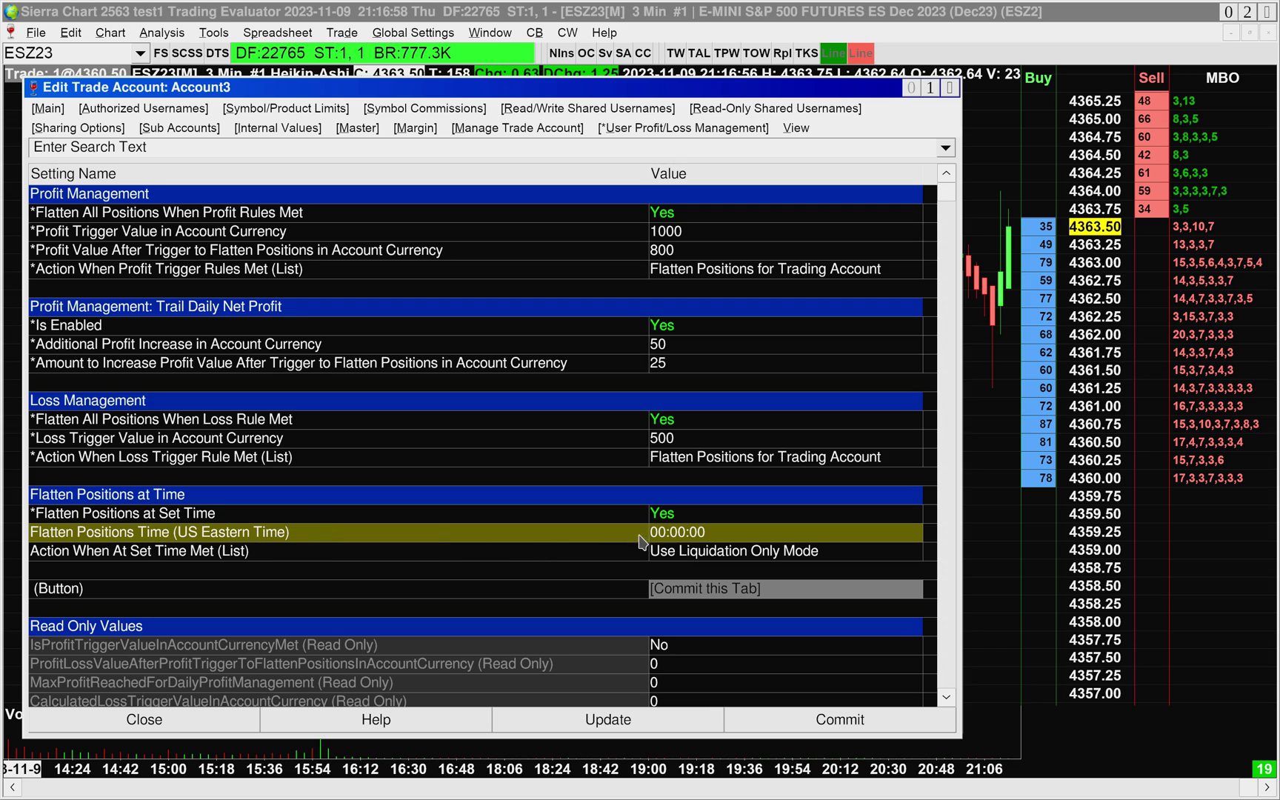
click(663, 531)
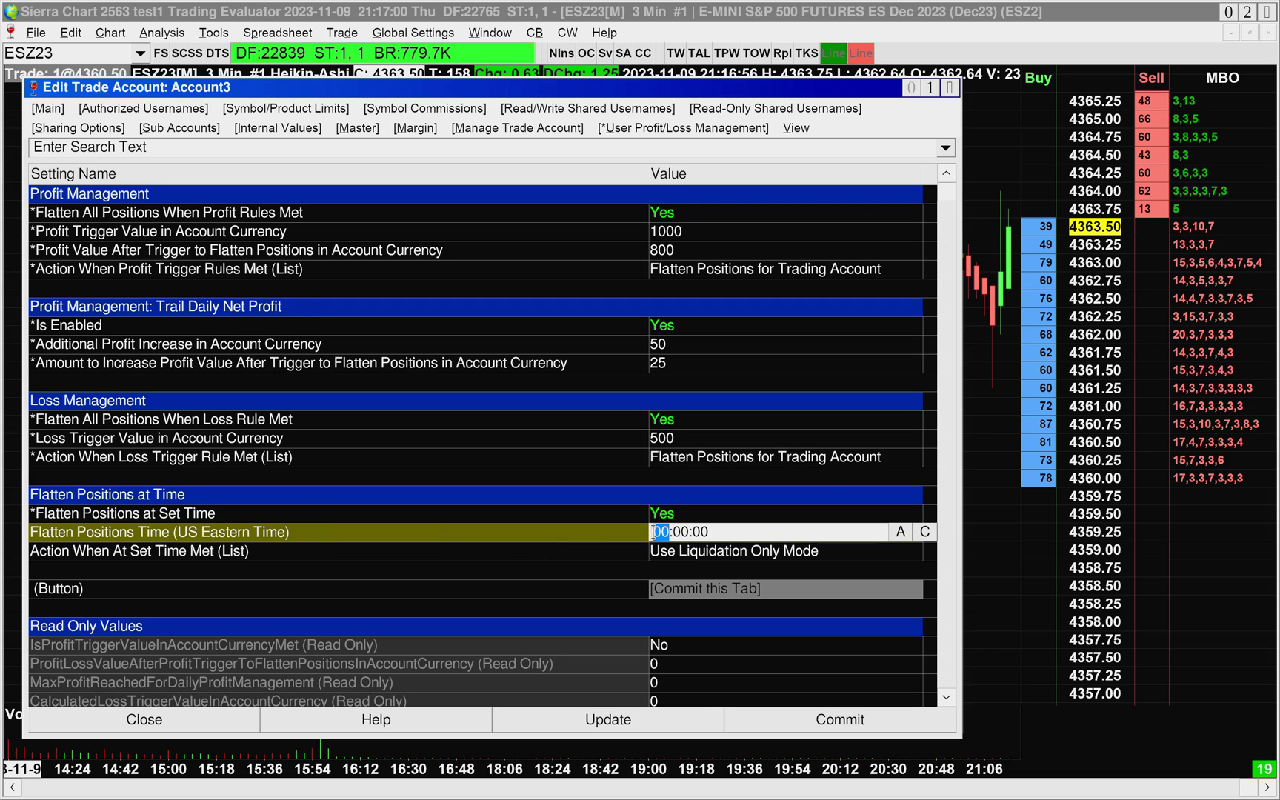
text(16)
click(626, 532)
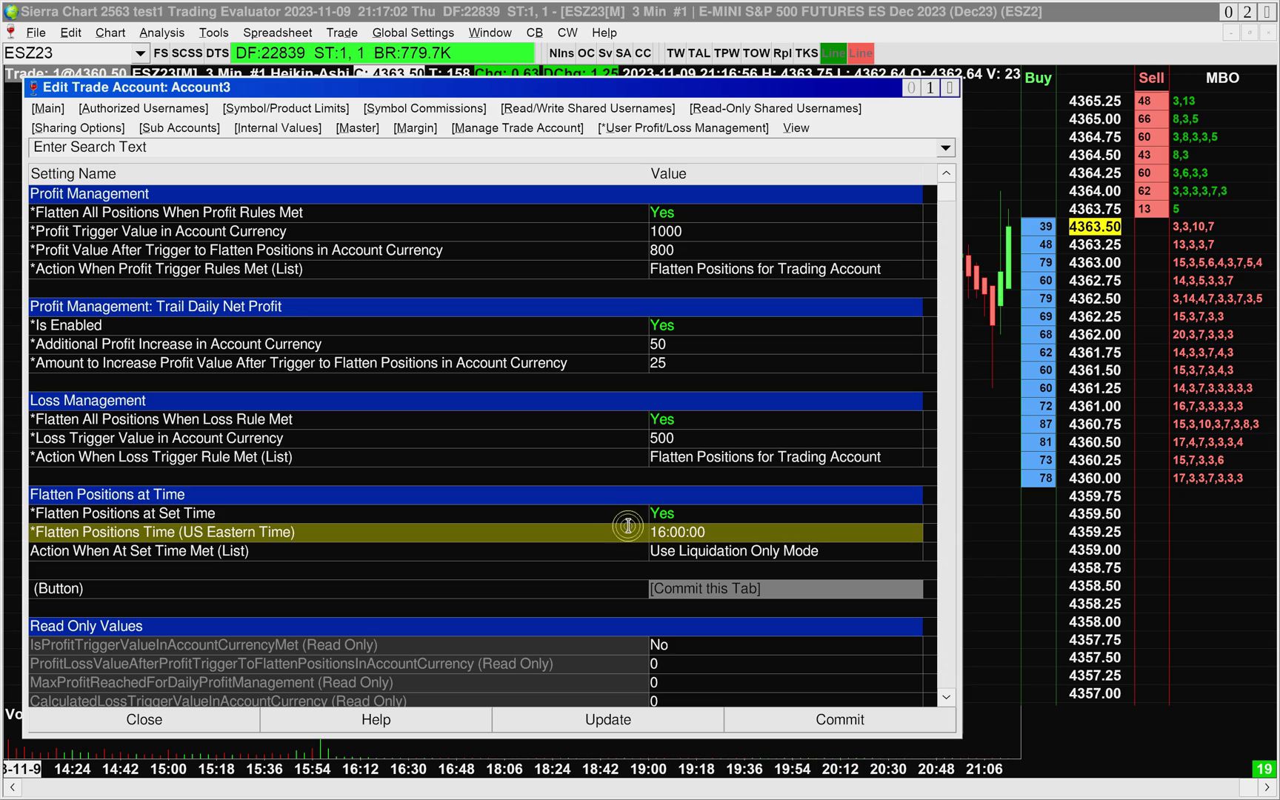
click(191, 548)
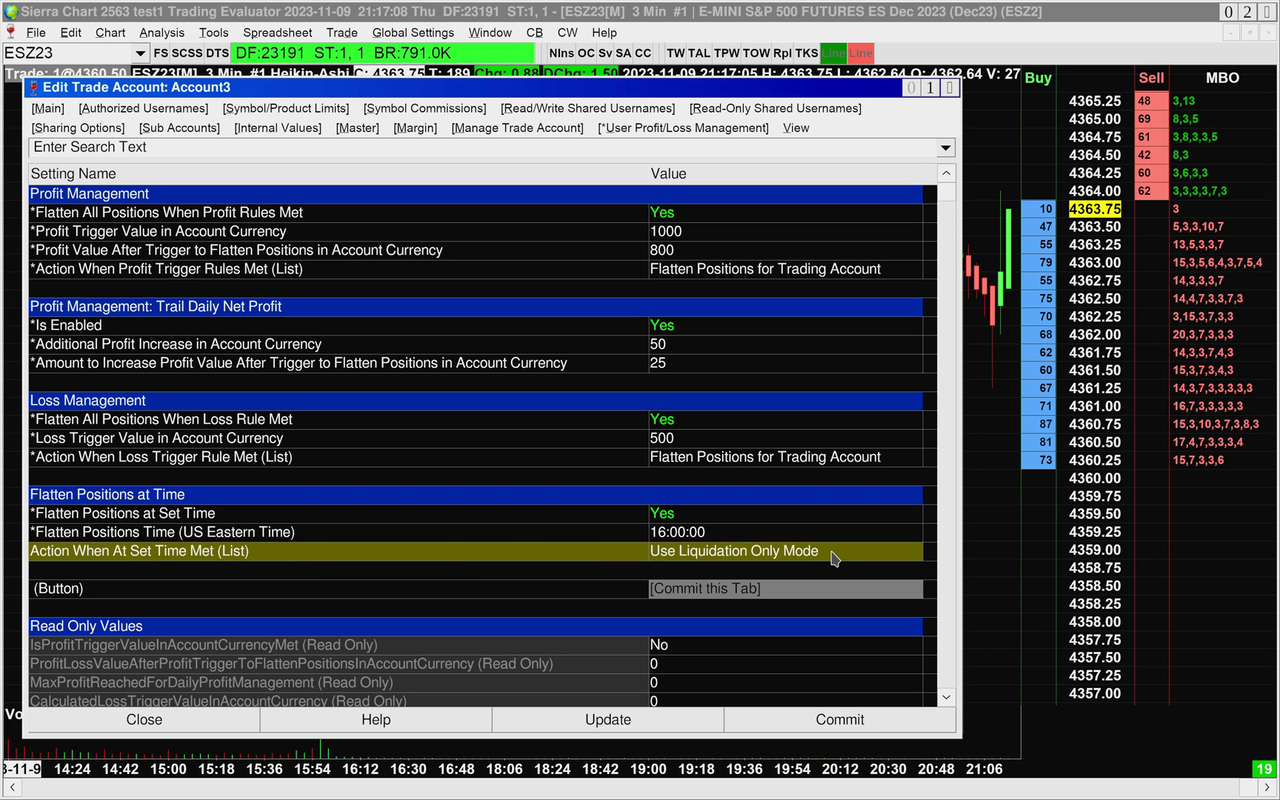
click(605, 535)
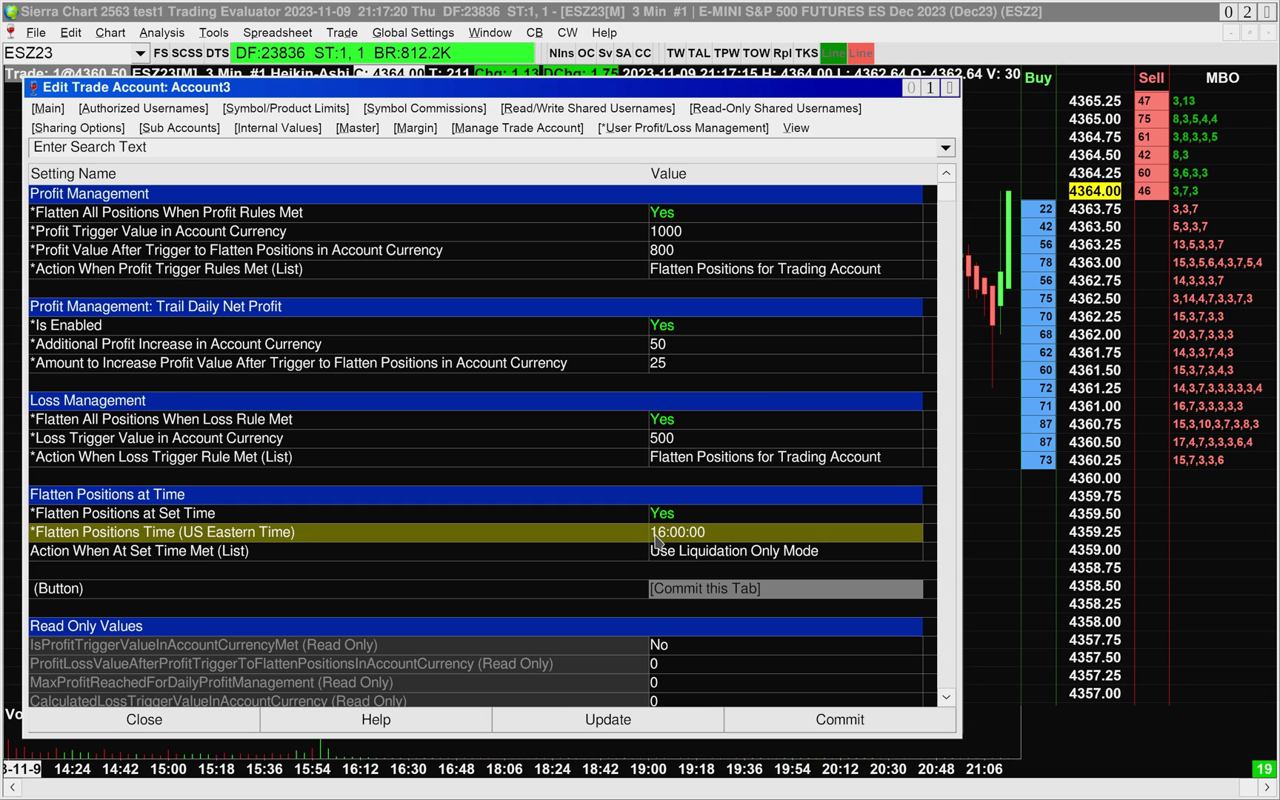
Commit the User Profit/Loss Management tab changes.
click(702, 592)
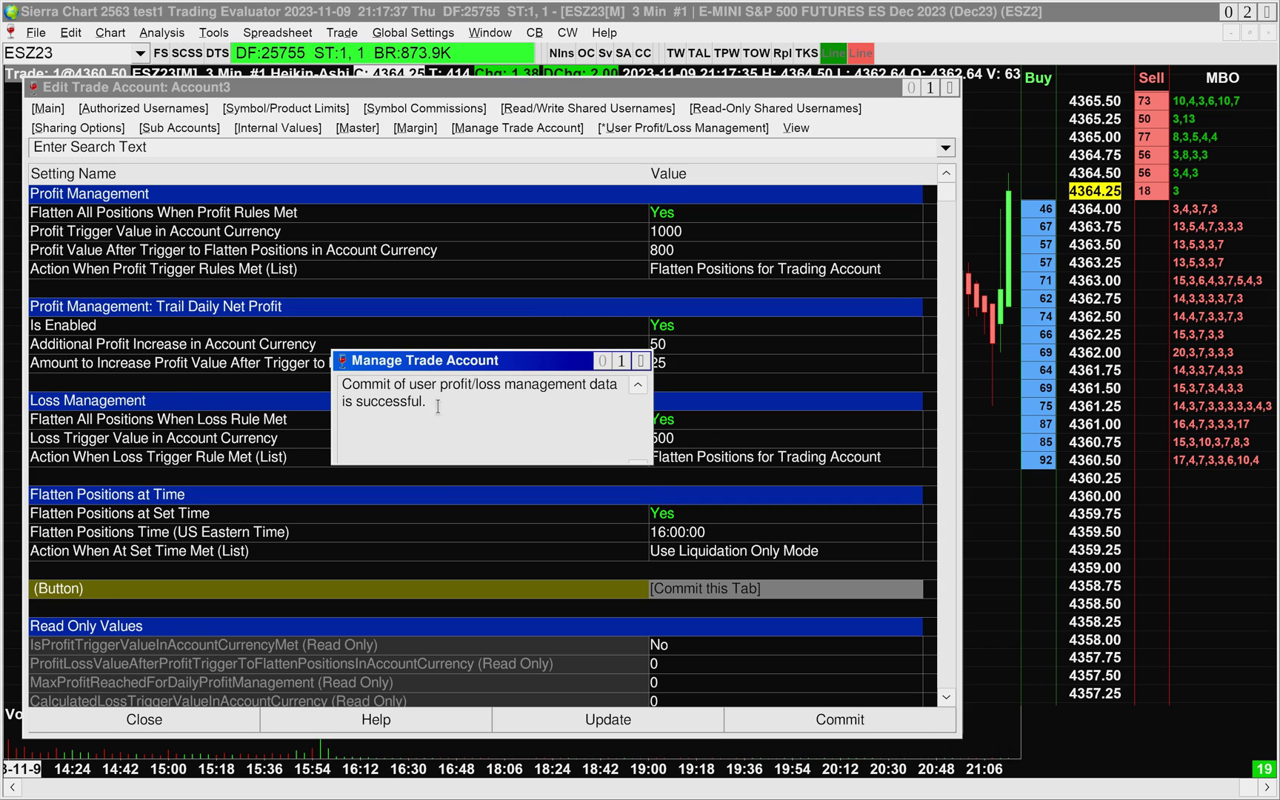
click(641, 361)
drag(945, 192, 947, 695)
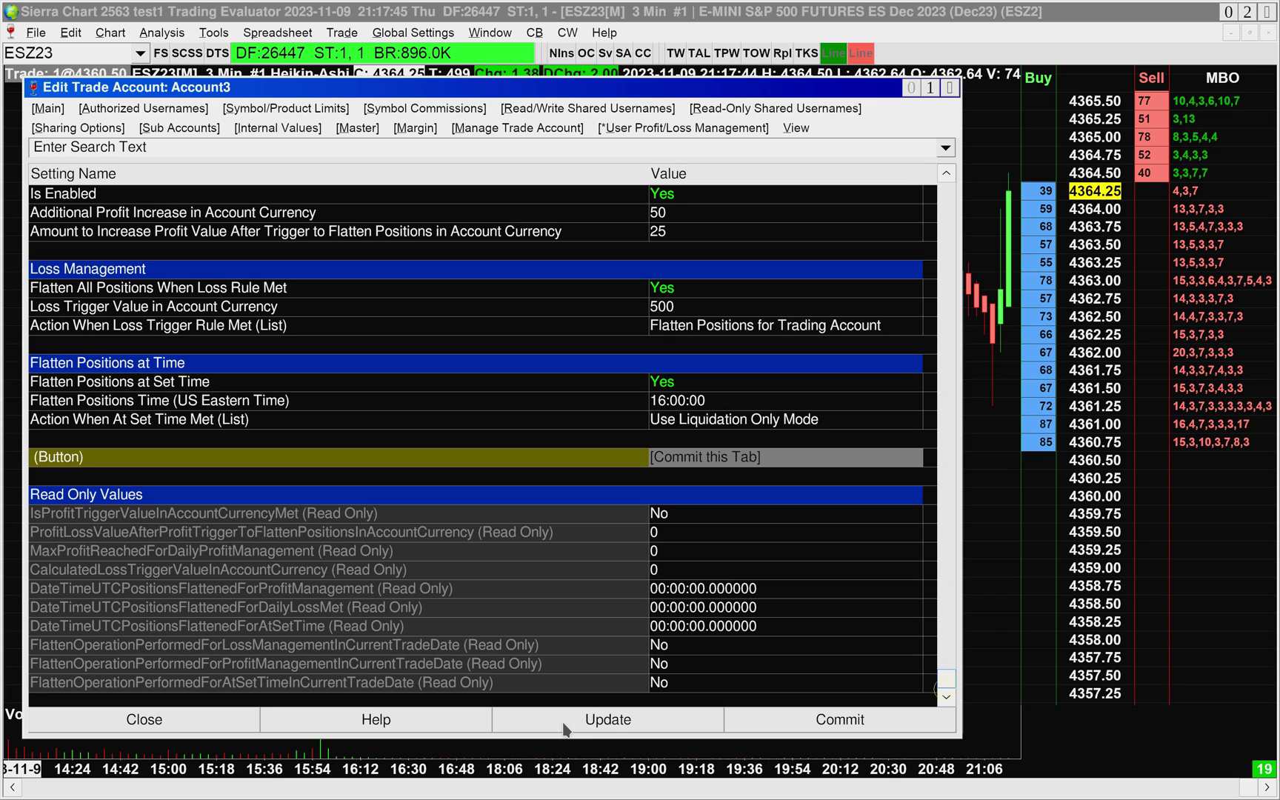
Update the account and verify read-only values of 800 after trigger and -500 loss trigger.
click(628, 731)
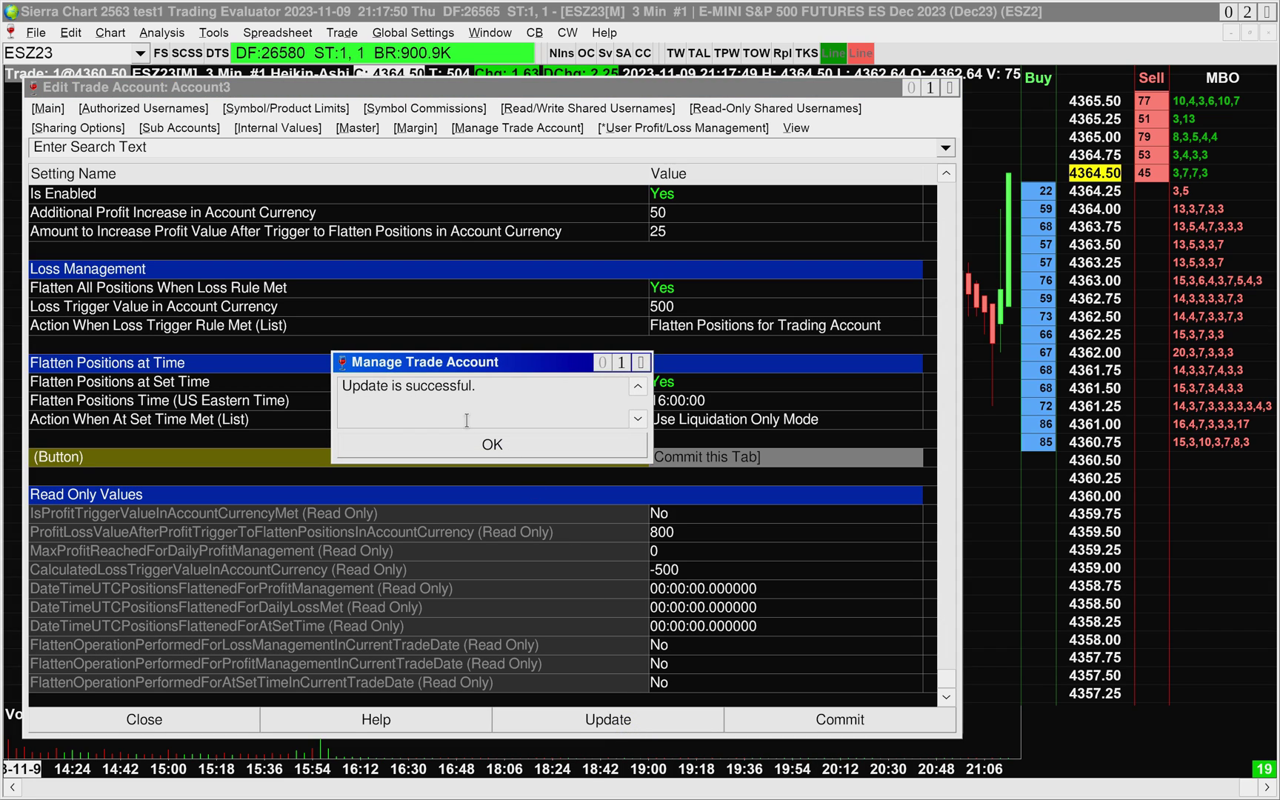
click(492, 443)
click(666, 534)
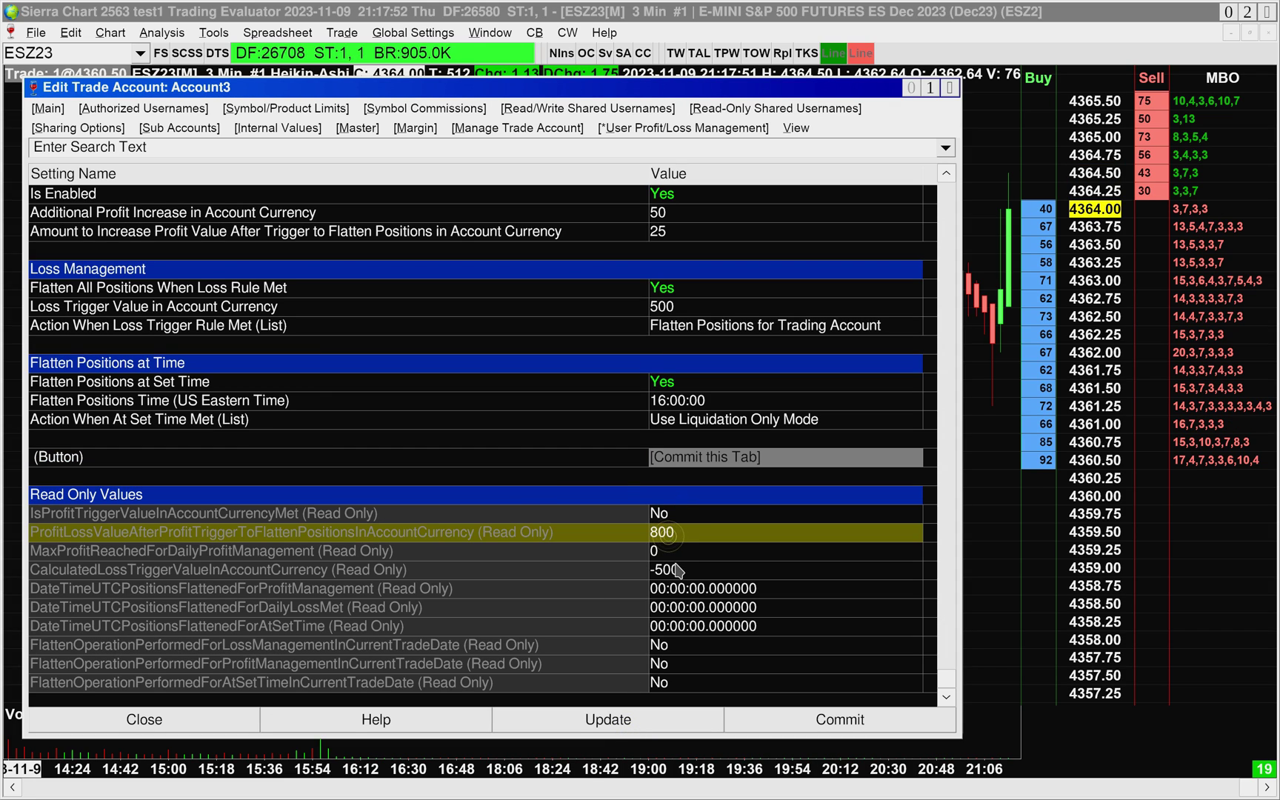
click(675, 570)
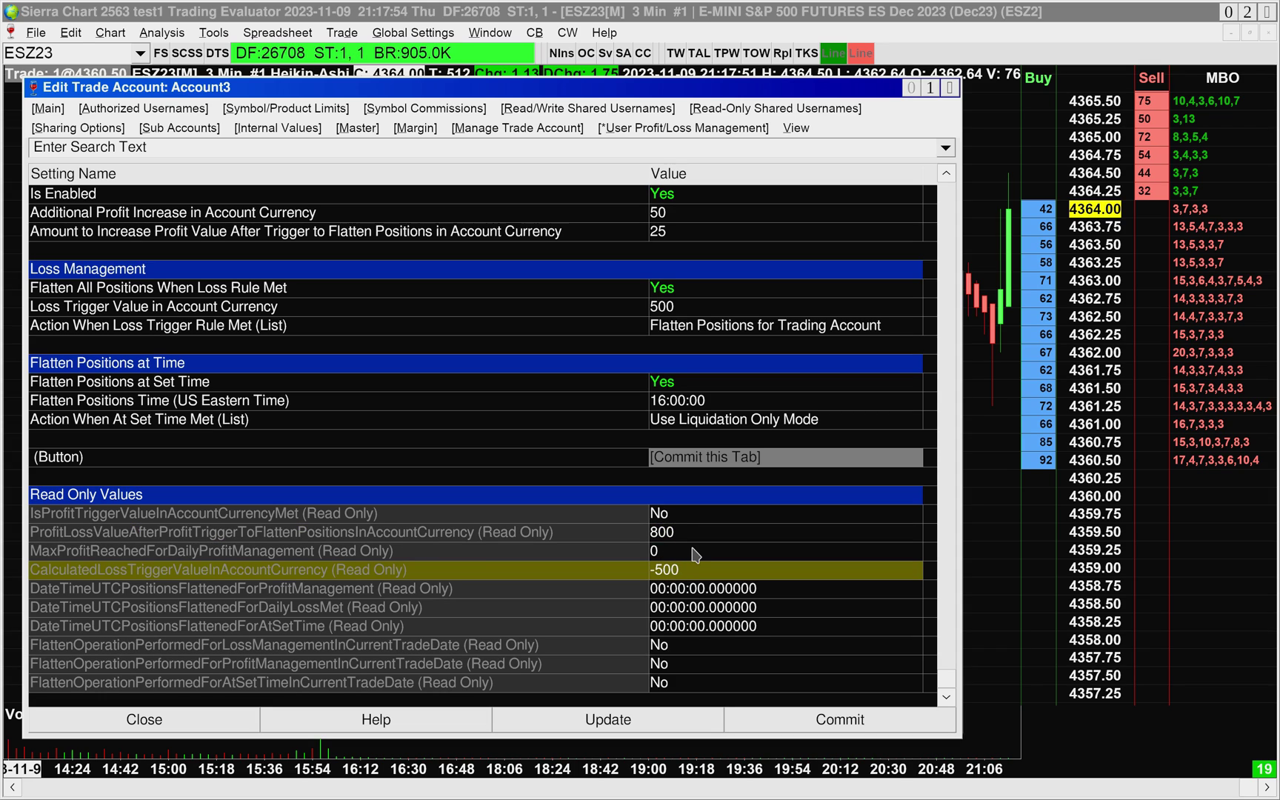
Set trailing daily net profit Is Enabled and Flatten Positions at Set Time to No.
drag(950, 686, 949, 198)
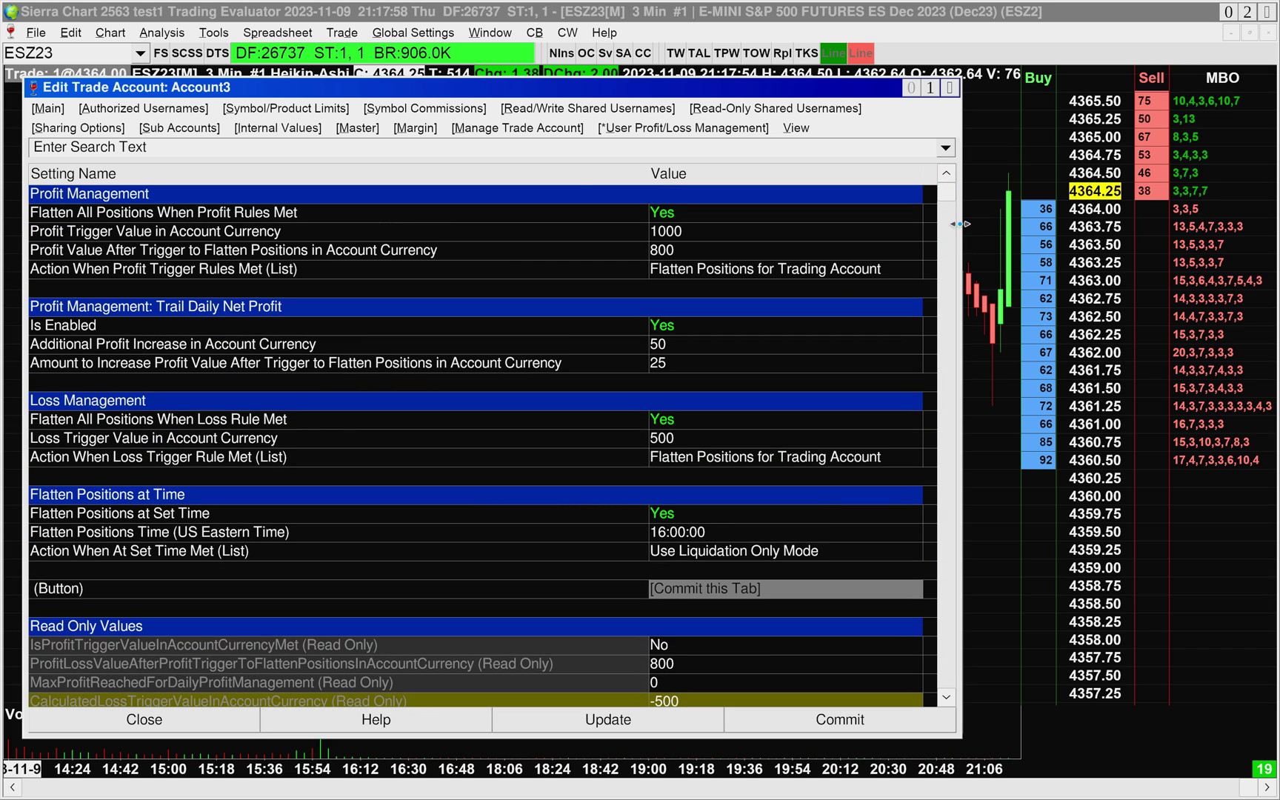
double_click(659, 325)
double_click(659, 513)
click(559, 494)
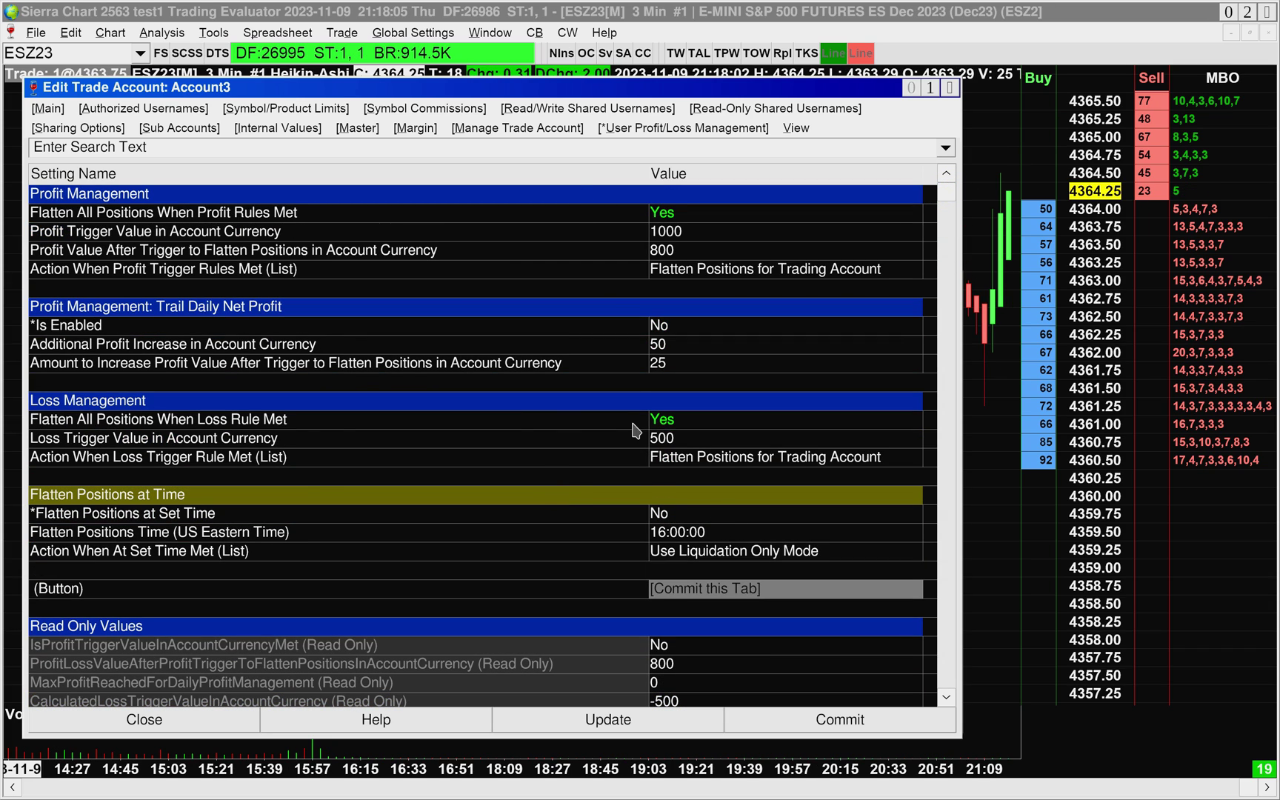
click(630, 390)
click(66, 194)
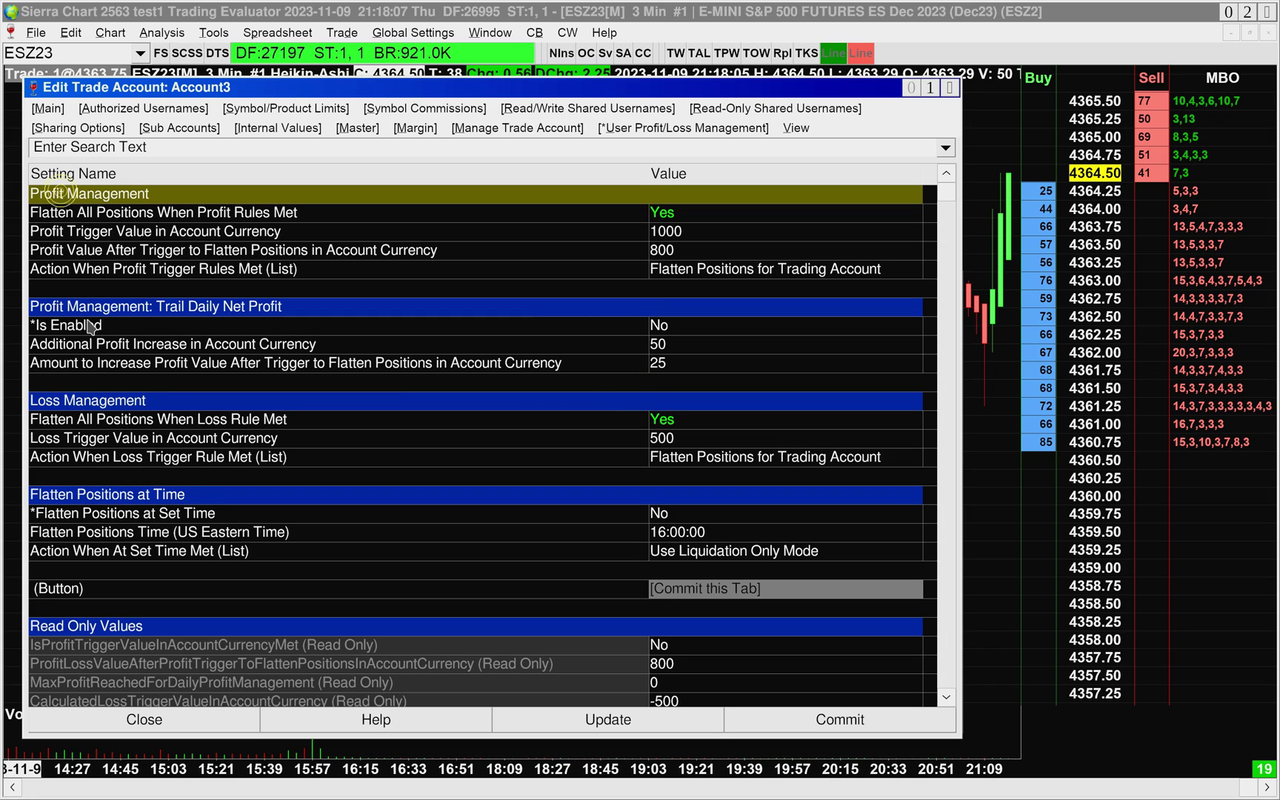
Set Profit Trigger Value to 50 and Profit Value After Trigger to 25.
click(87, 404)
click(639, 231)
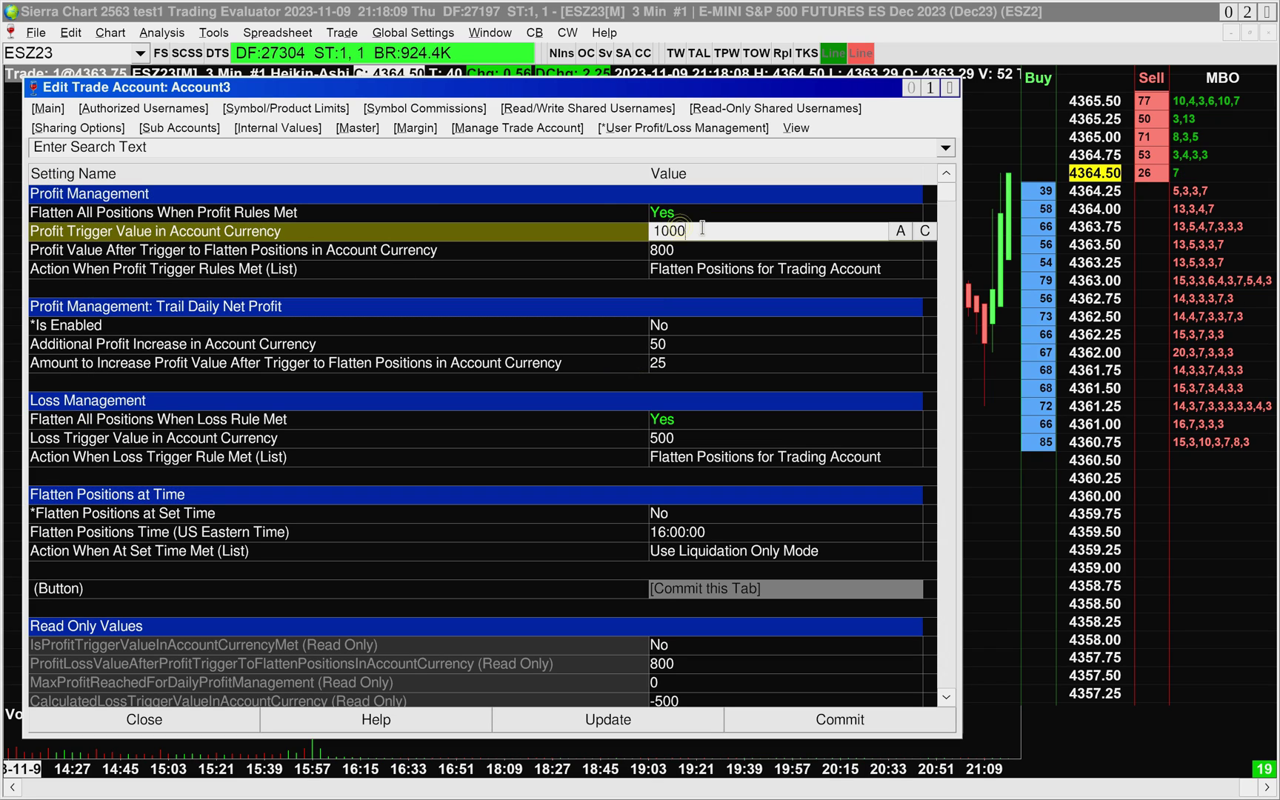
text(50)
key(Return)
click(142, 249)
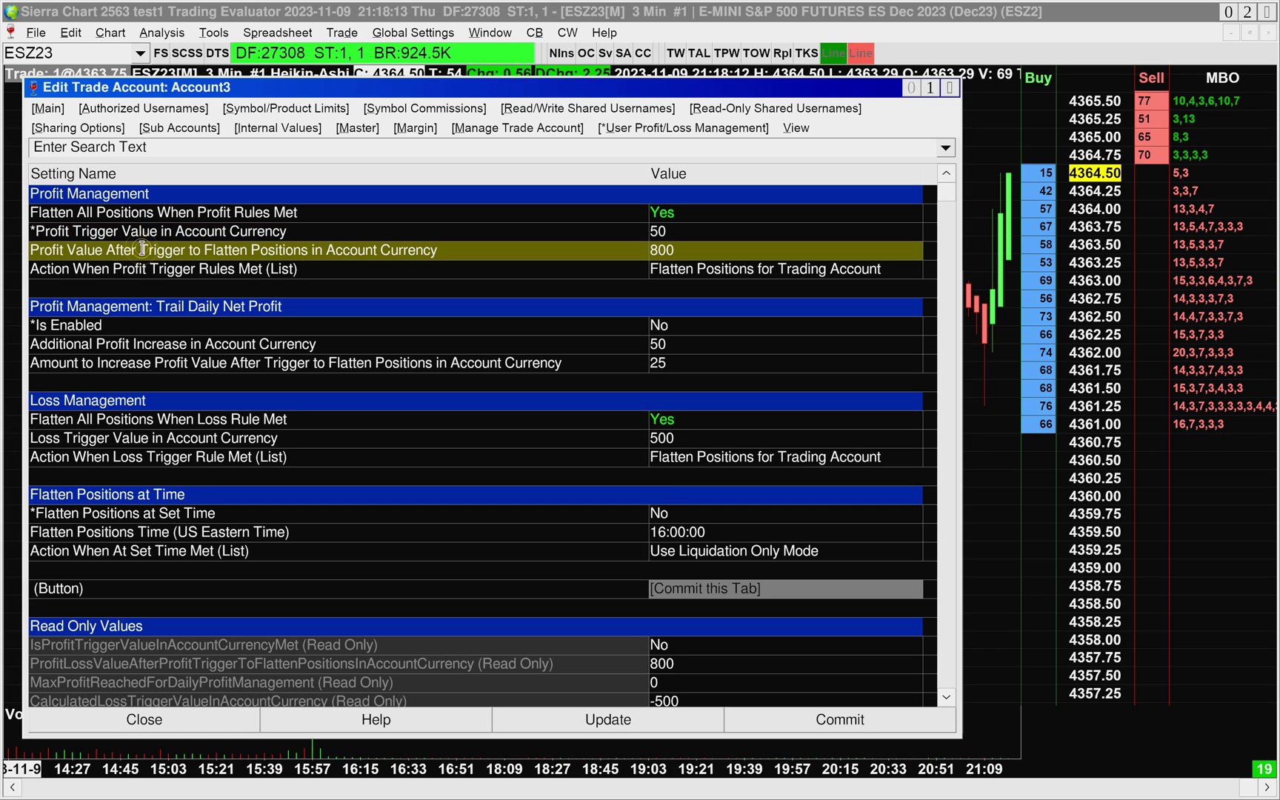
click(694, 250)
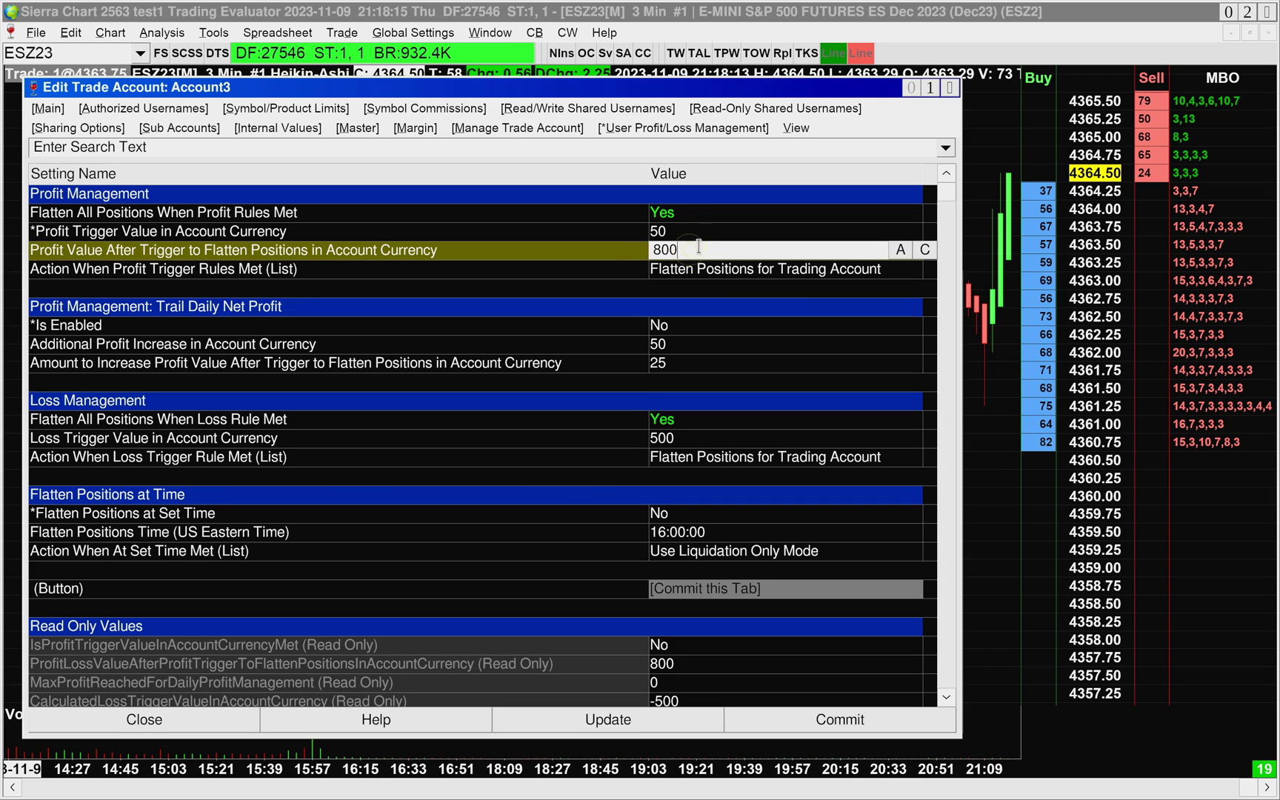
text(25)
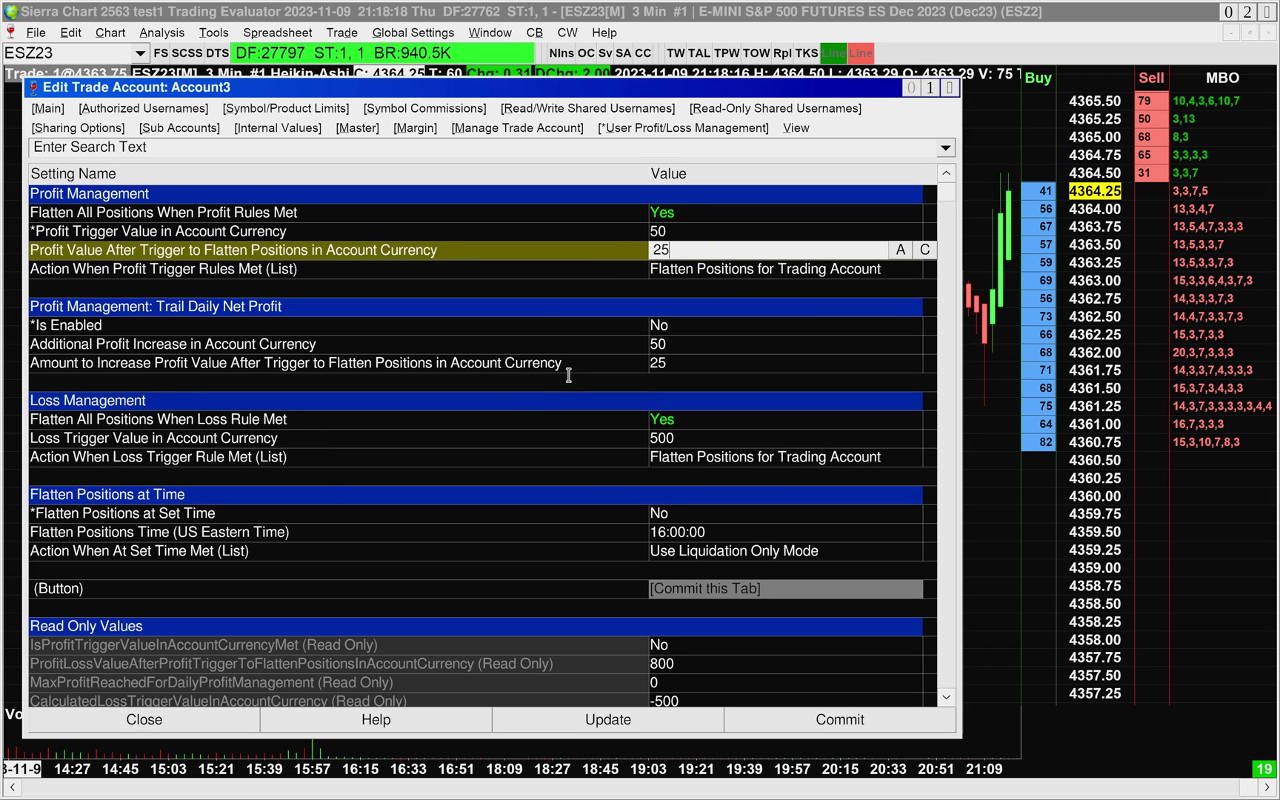
key(Return)
click(606, 233)
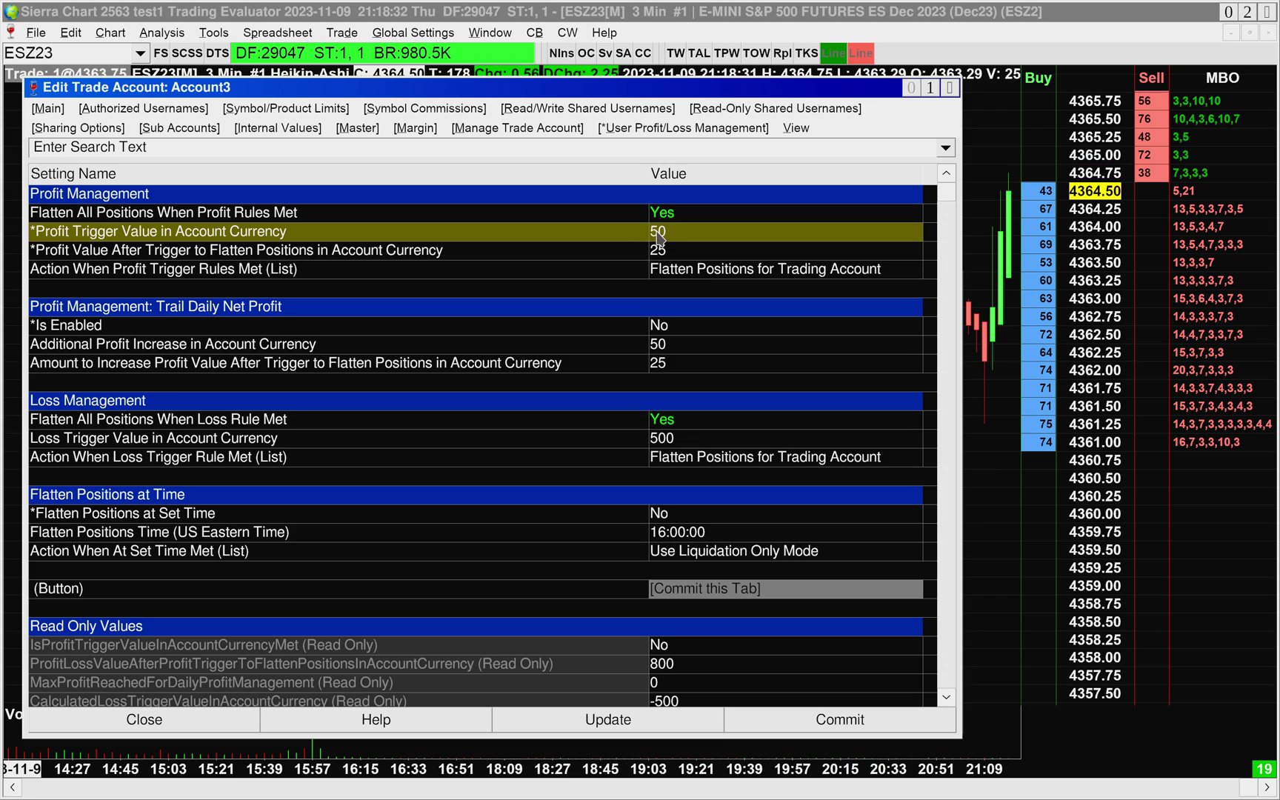
click(215, 253)
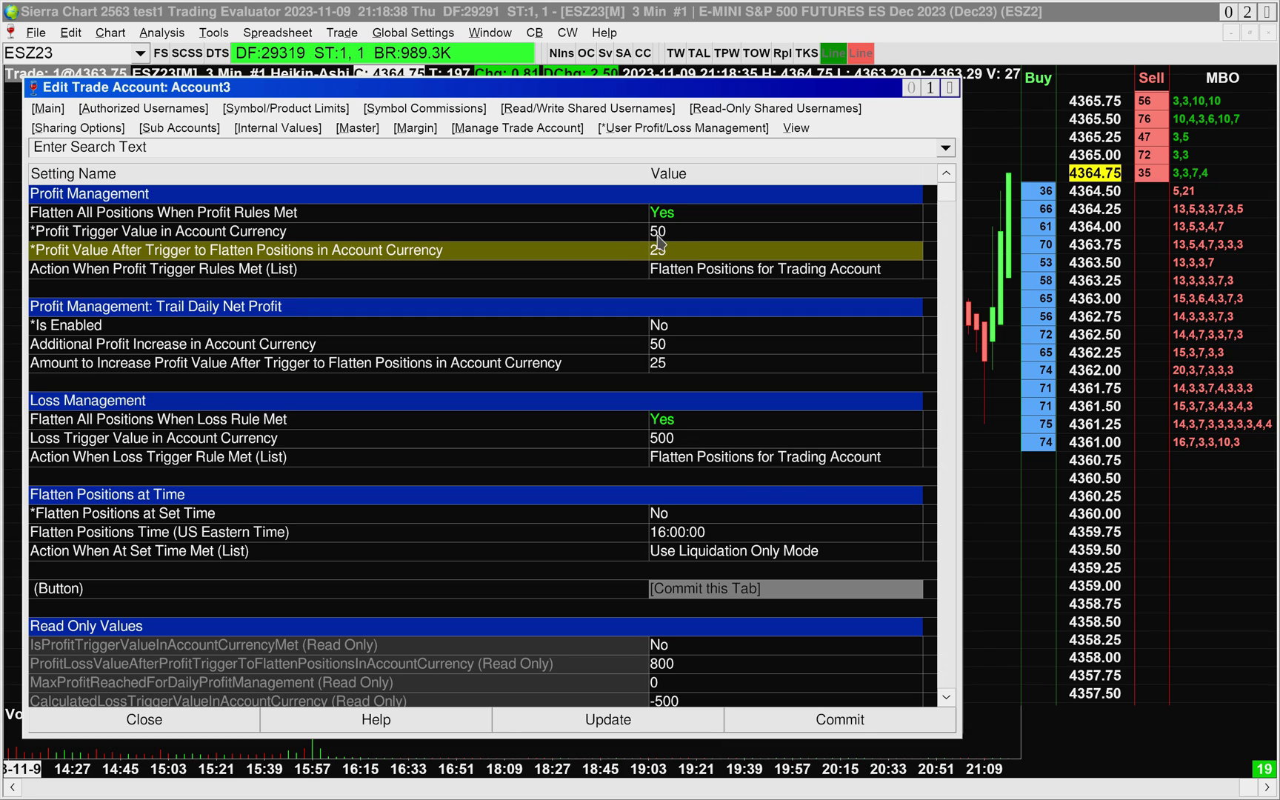
Set Action When Profit Trigger Rules Met to Use Liquidation Only Mode.
click(133, 274)
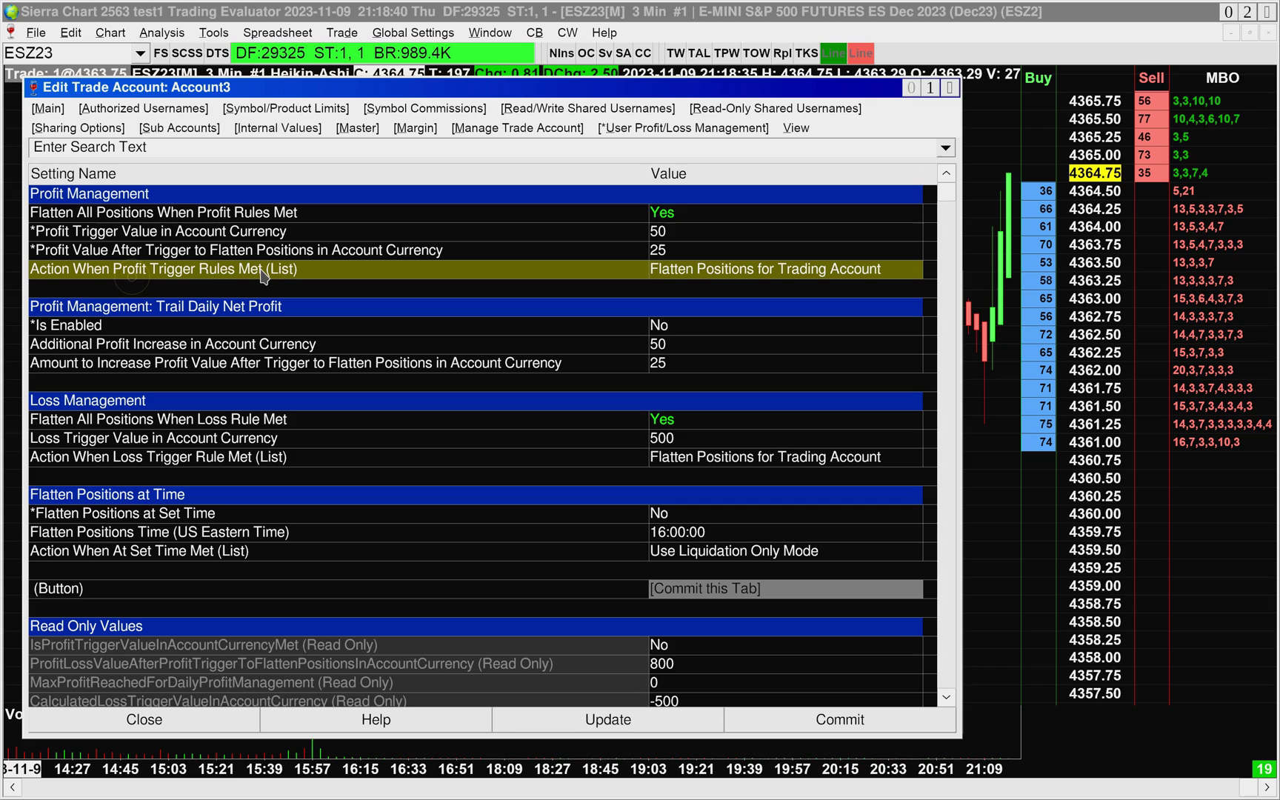
click(756, 277)
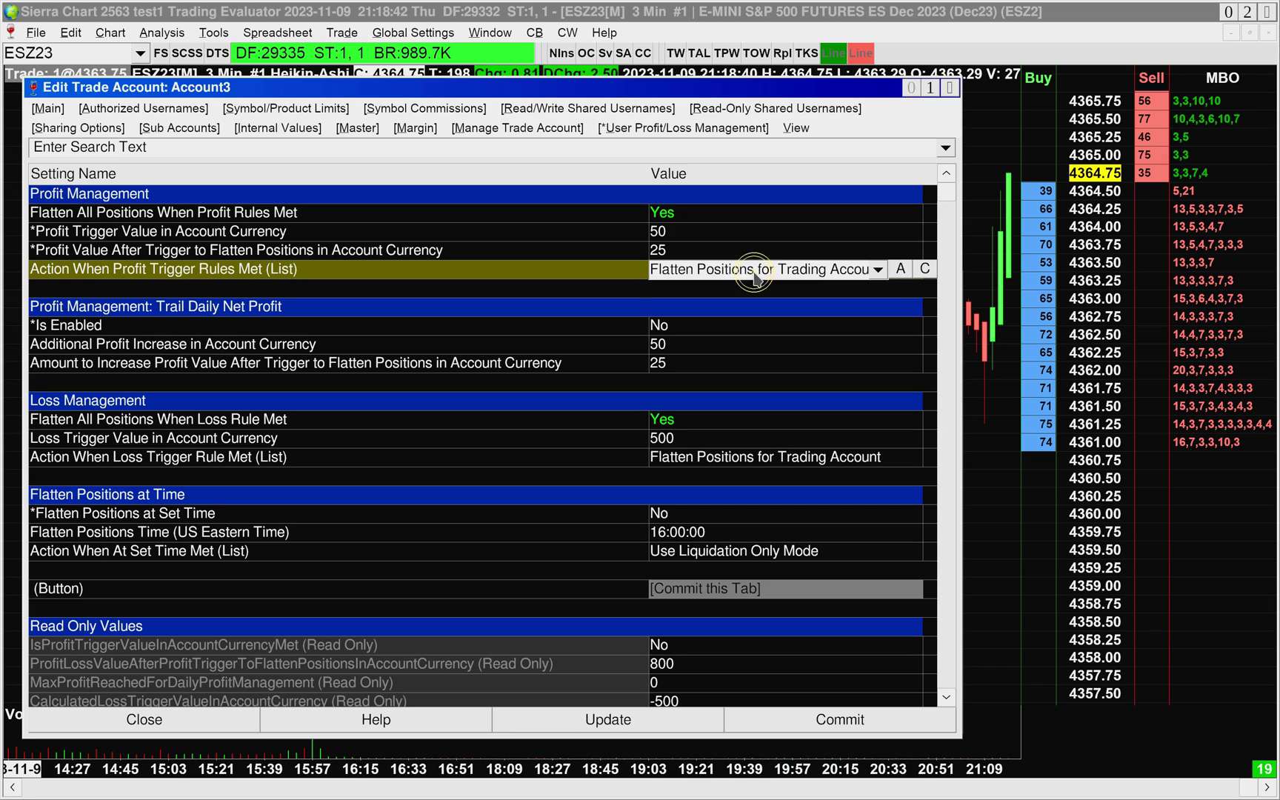
click(756, 274)
click(713, 314)
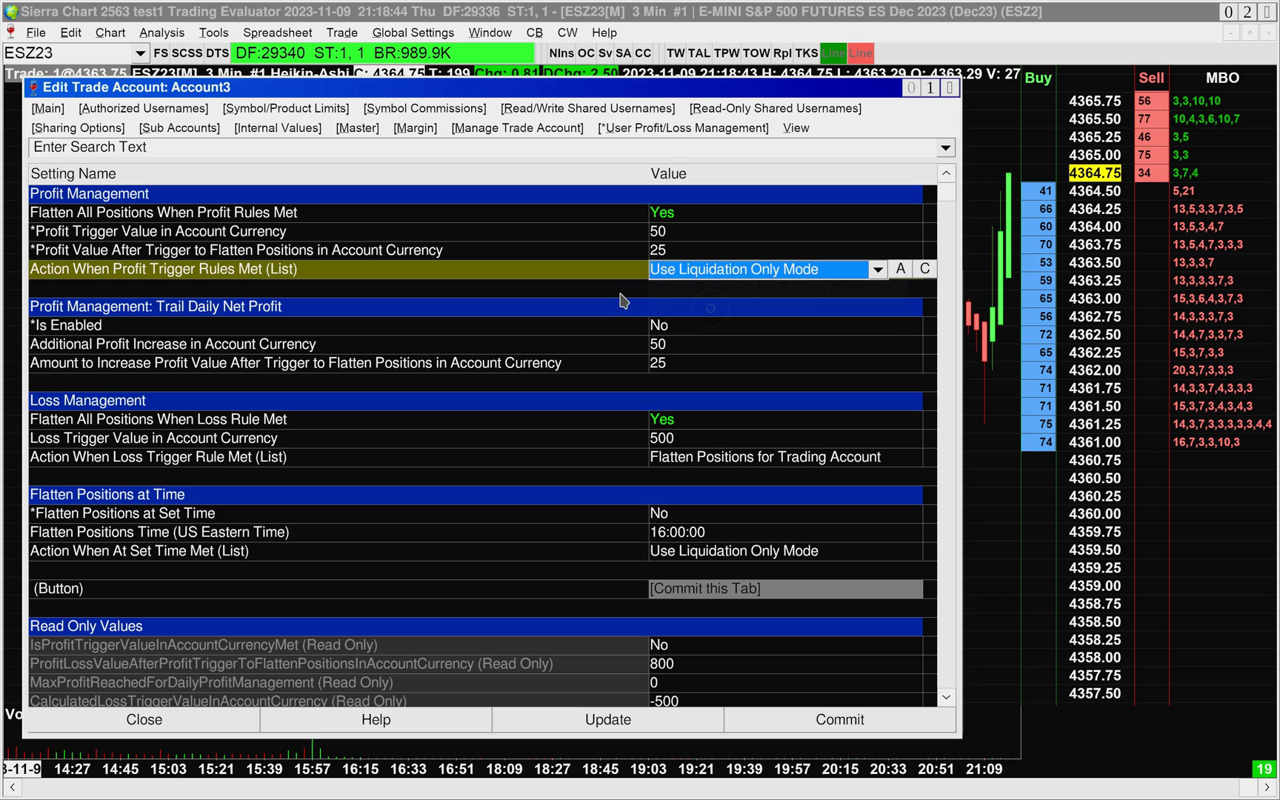
click(102, 419)
Lower the Loss Trigger Value from 500 to 50.
click(280, 400)
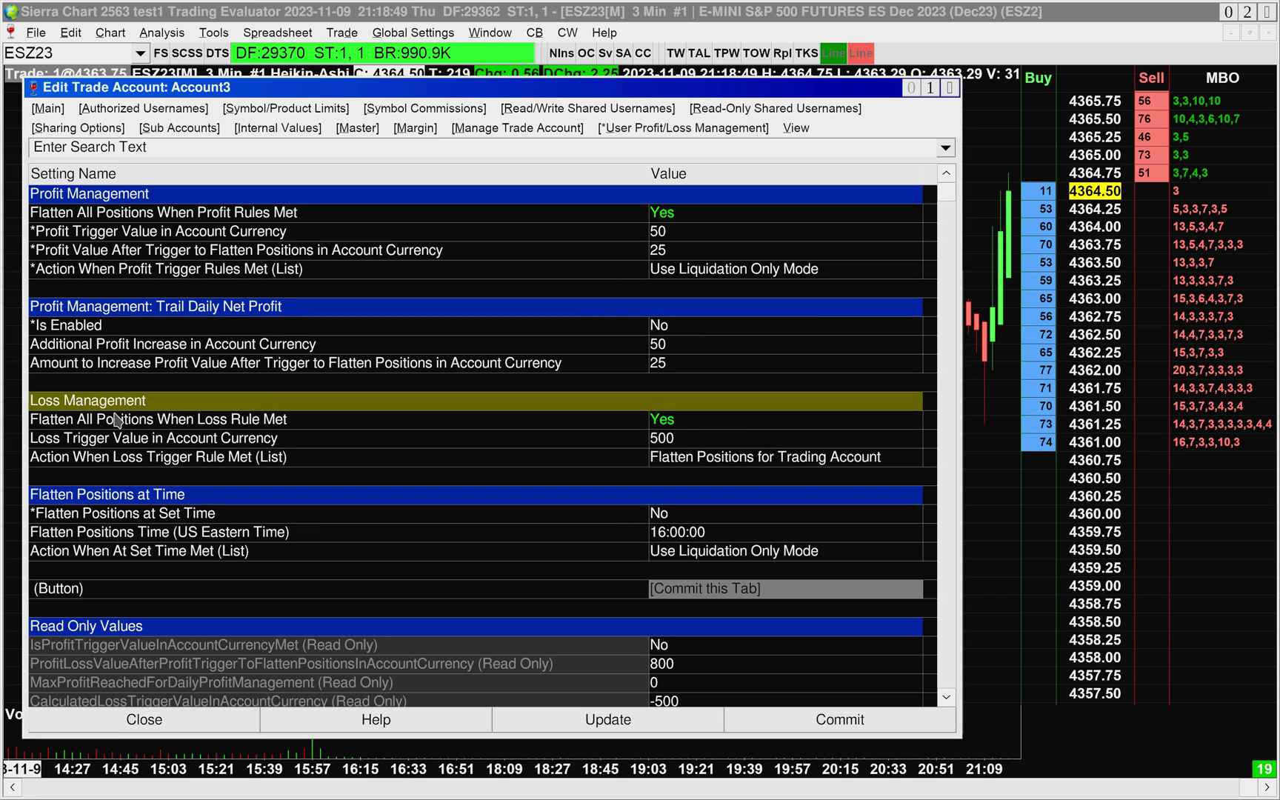
click(287, 442)
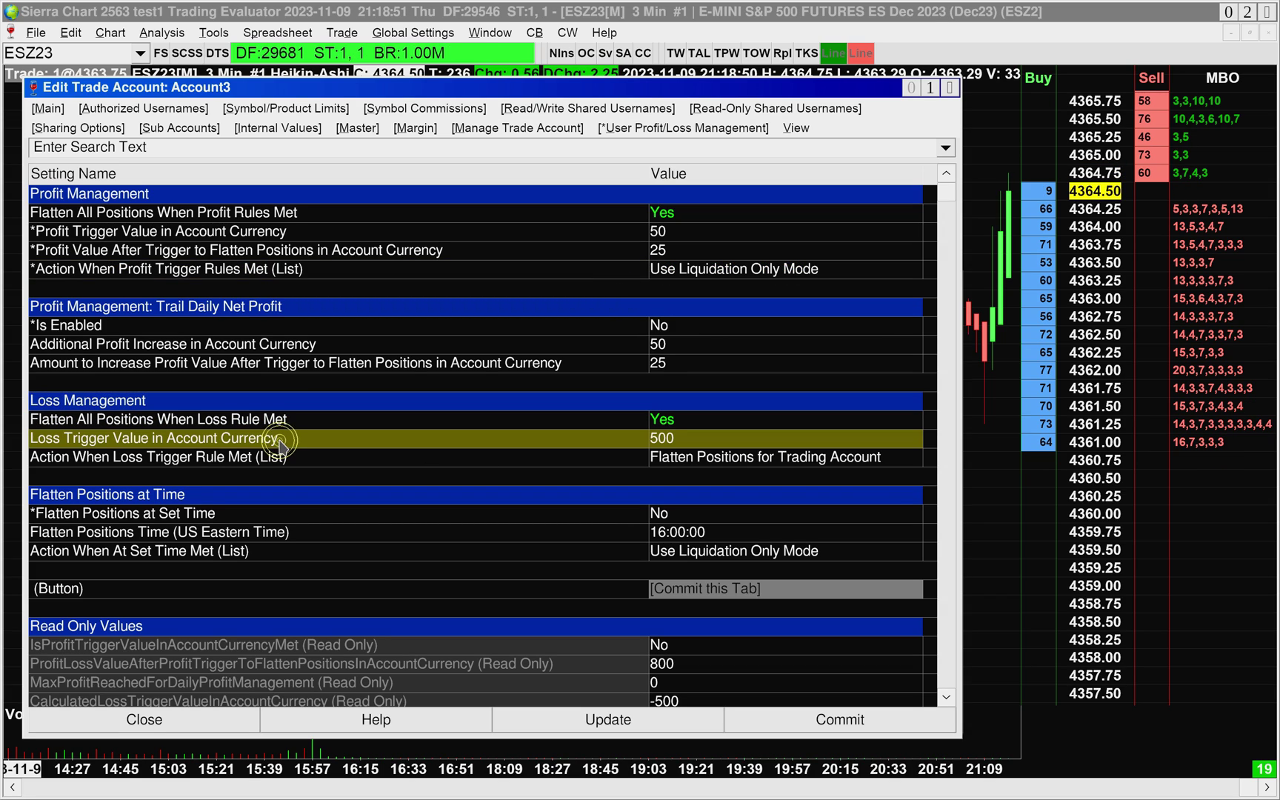
click(689, 437)
key(BackSpace)
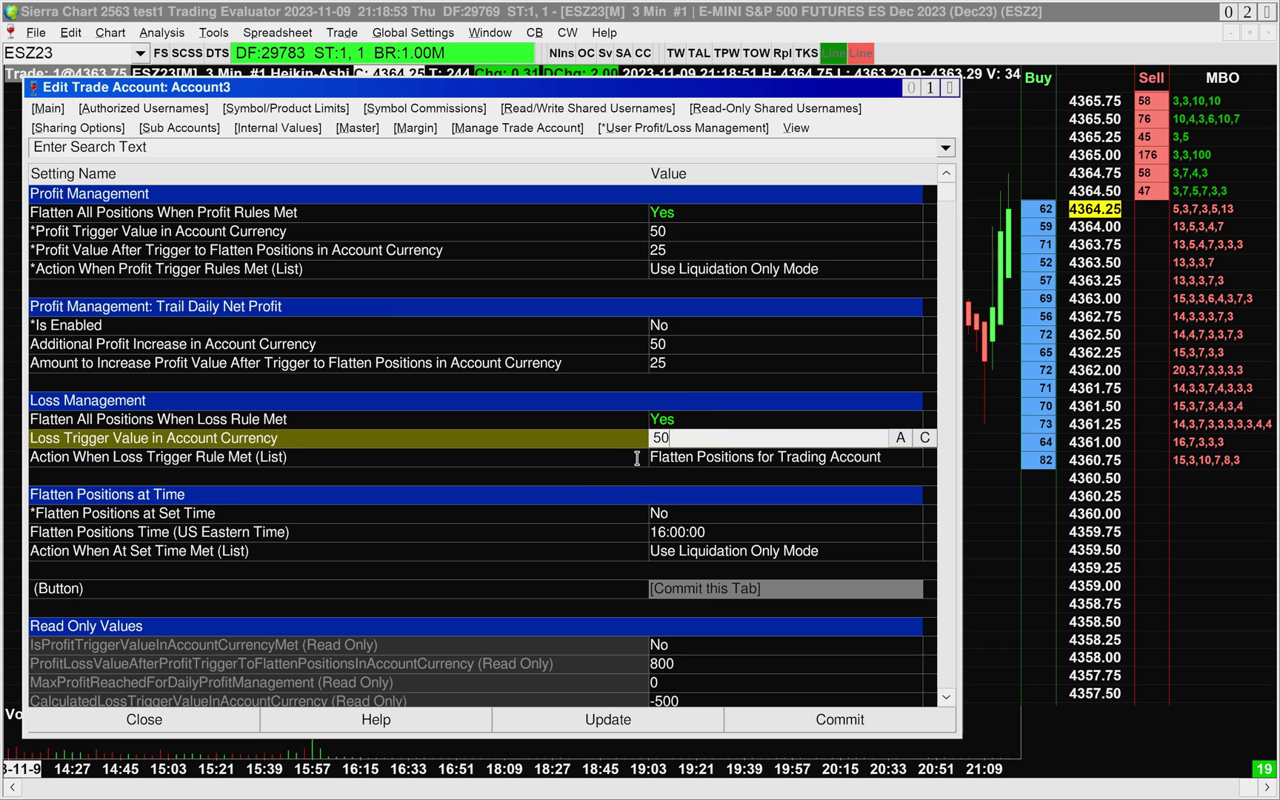
key(Return)
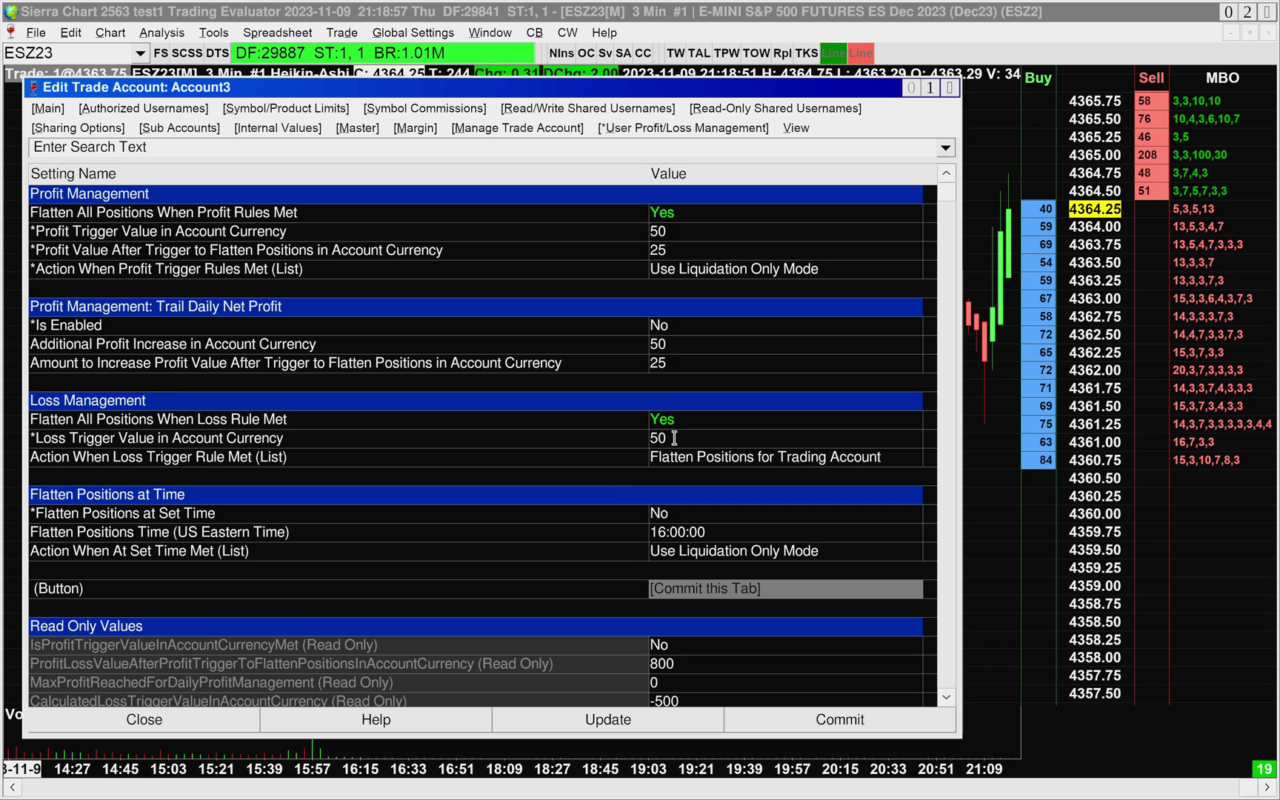
click(557, 456)
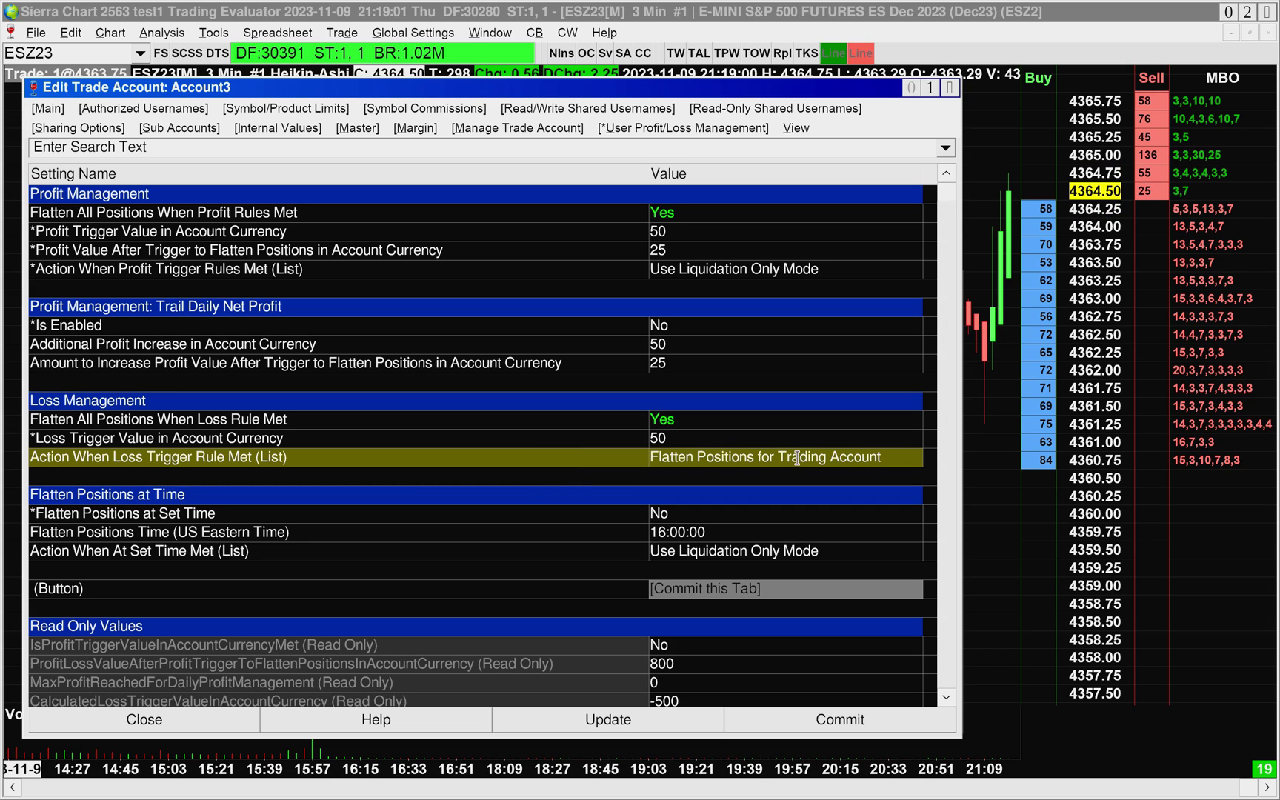
Commit and update Account3's rules, check the 25 and -50 values, and close the editor.
click(550, 492)
click(725, 590)
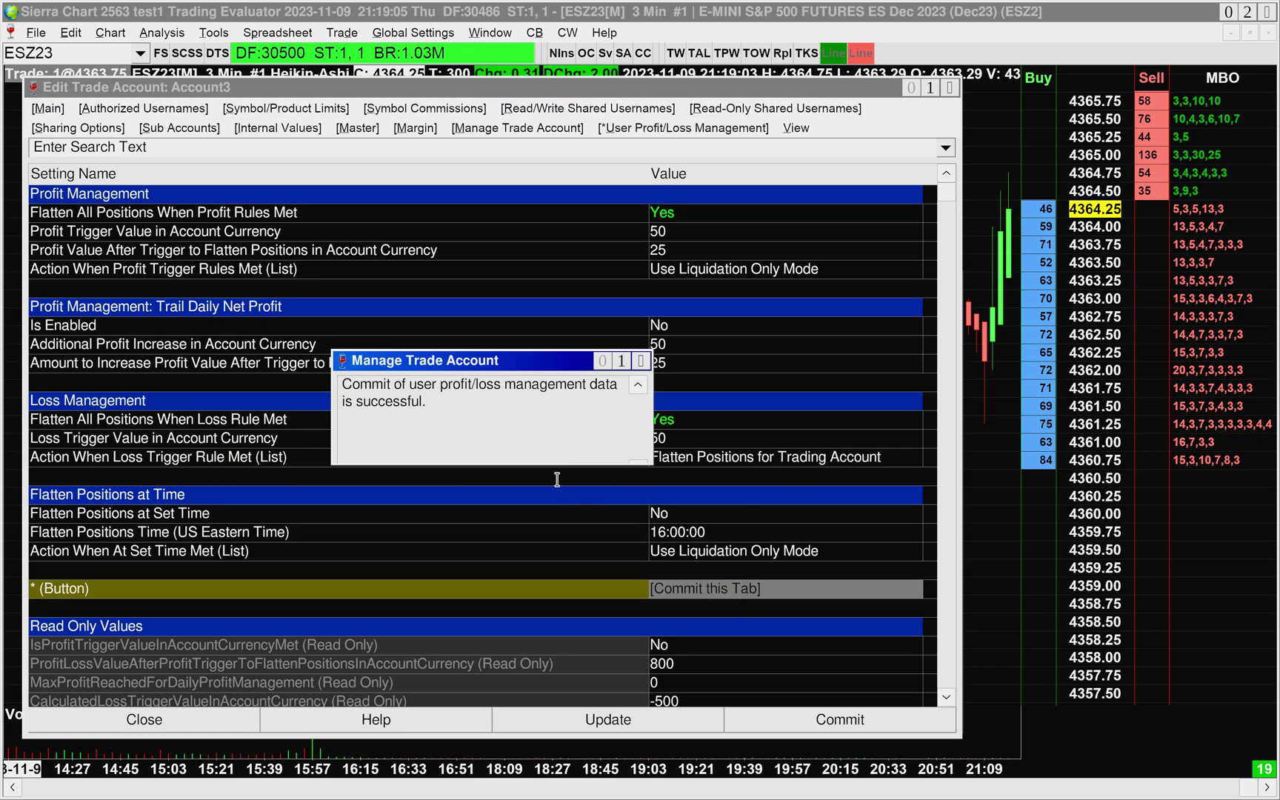
click(639, 363)
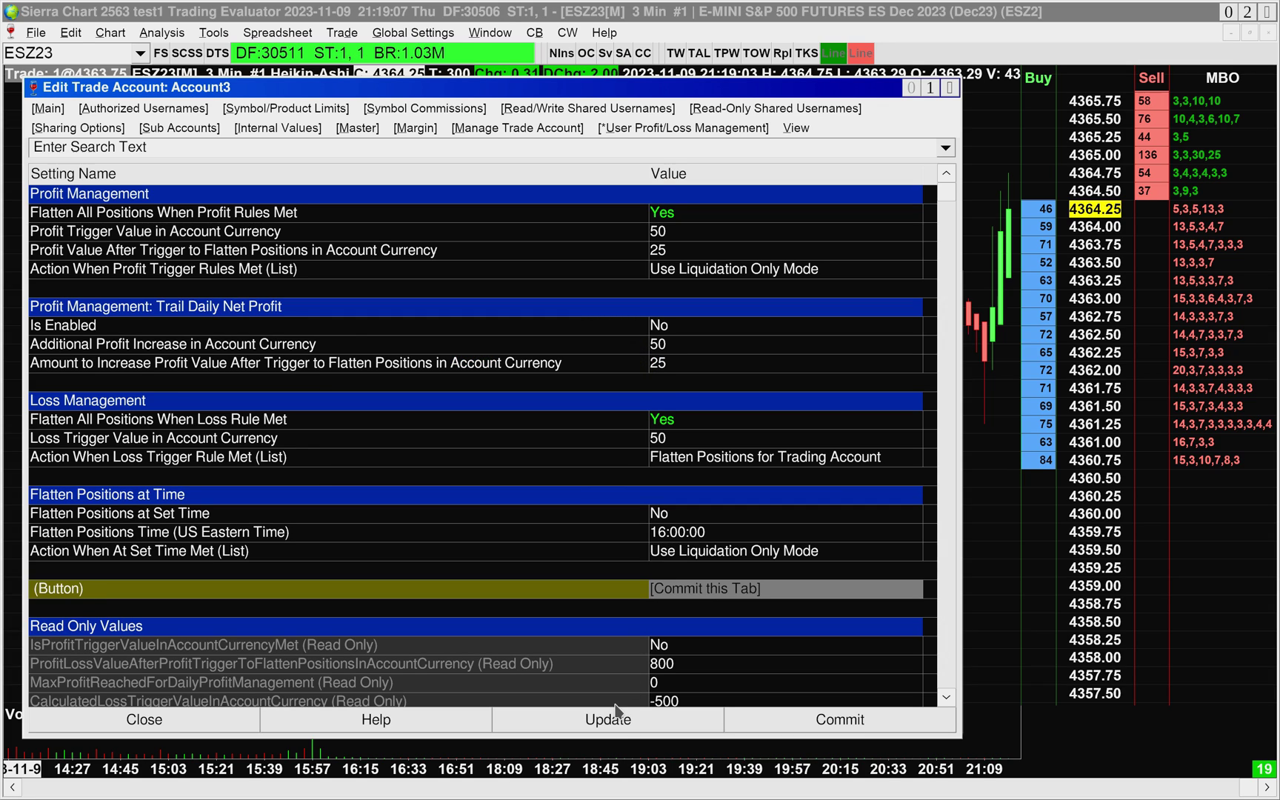
click(595, 721)
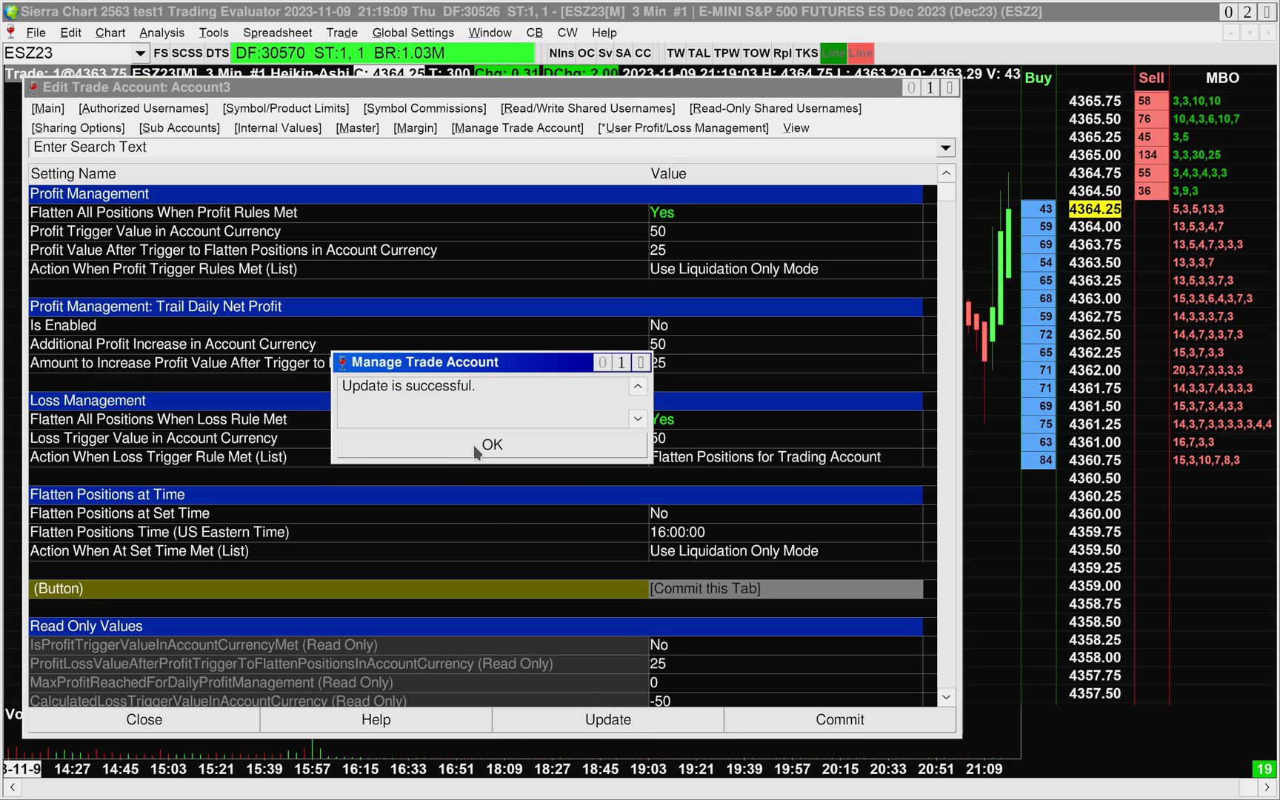
click(474, 445)
scroll(571, 534, down, 3)
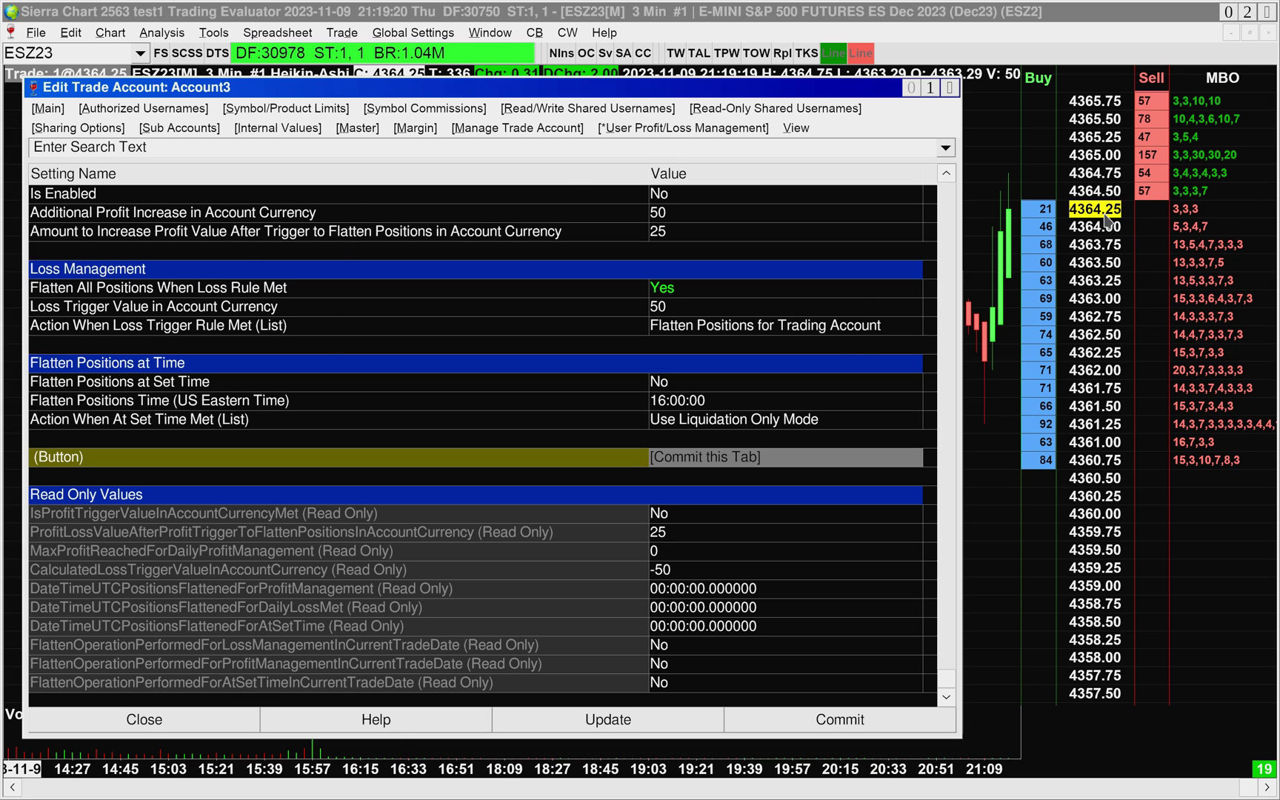
key(Escape)
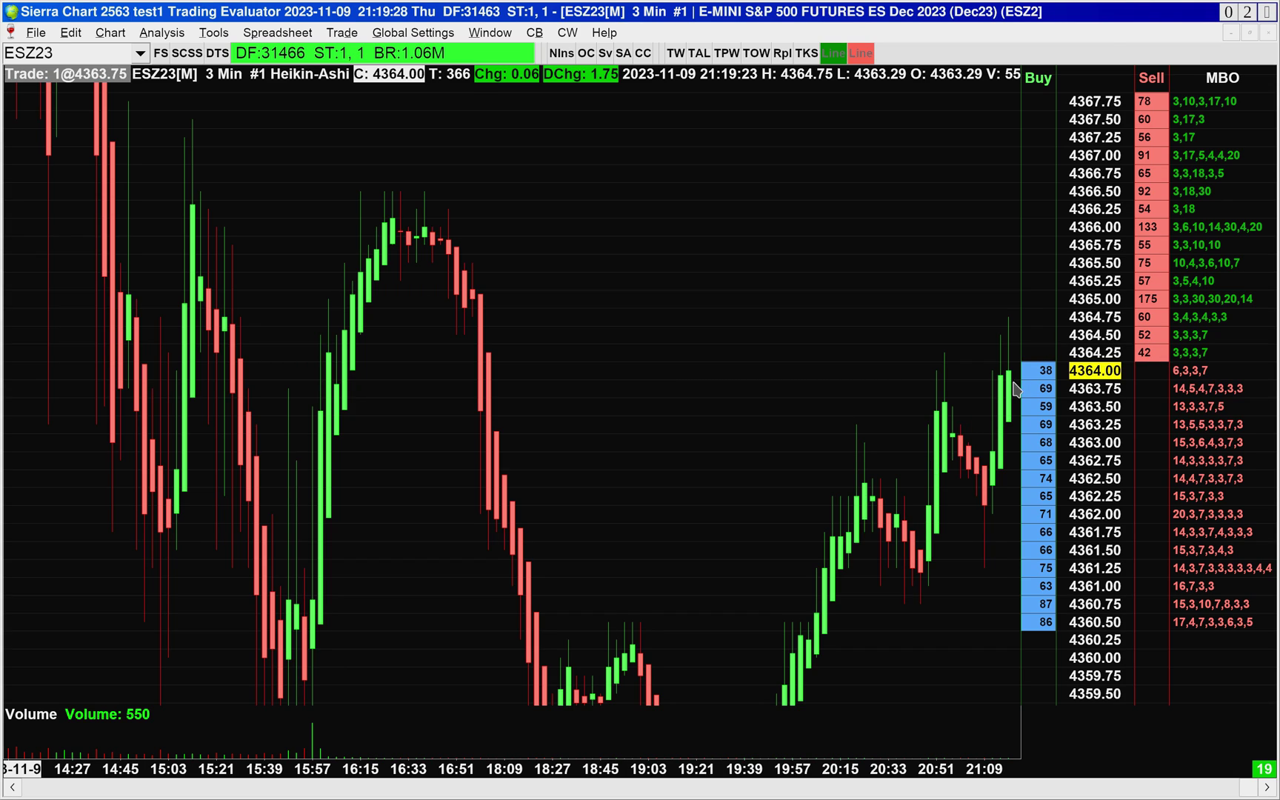
Buy one ESZ23 contract with a limit order at 4364.00 and let it fill.
click(1039, 378)
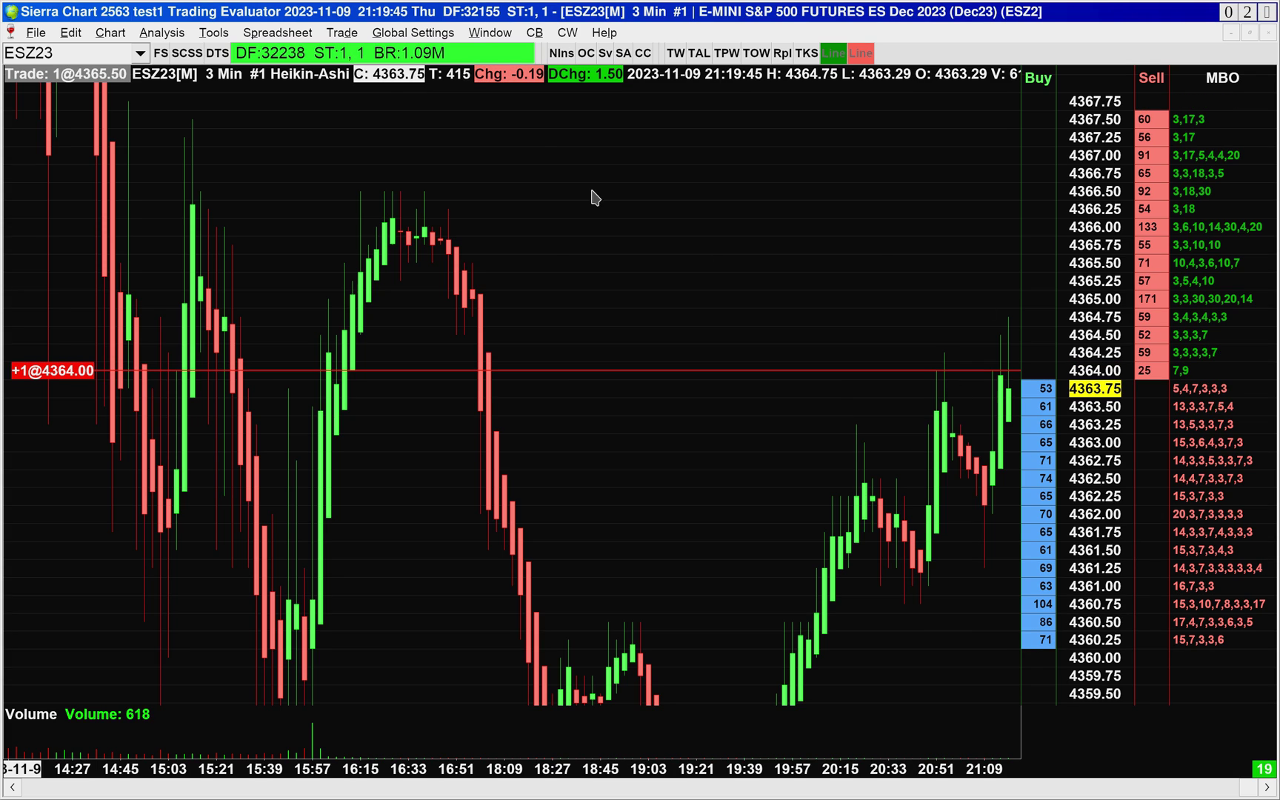
click(342, 32)
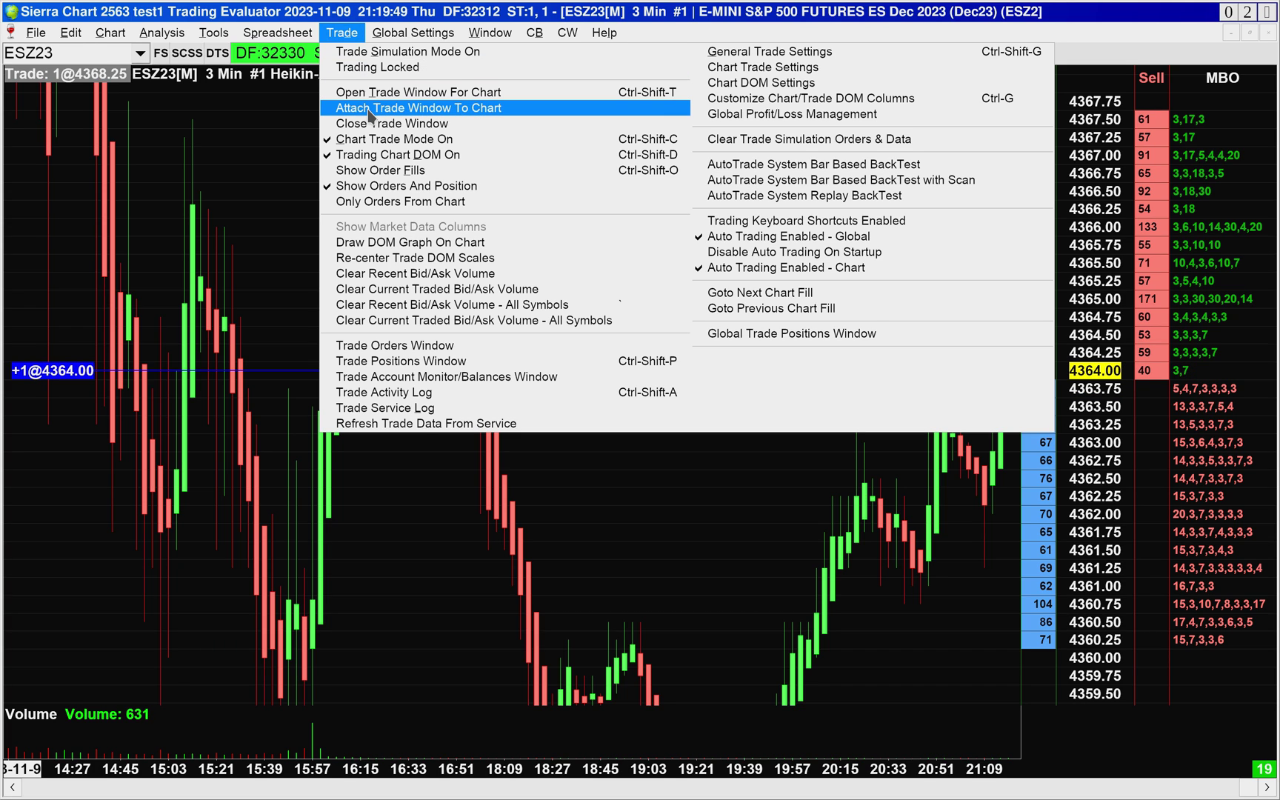
Open the chart's Trade Window, position it, and let the loss rule flatten the long at -50.00.
click(430, 92)
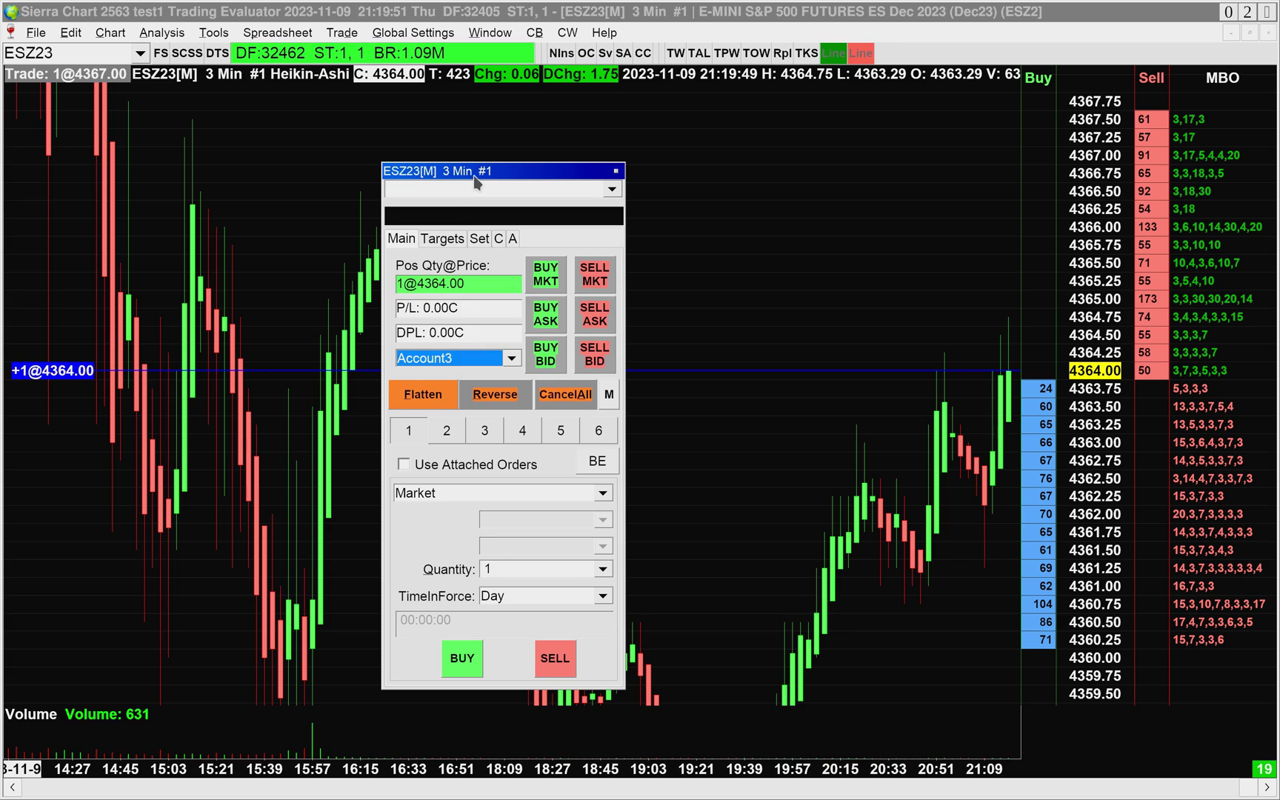
drag(474, 176, 670, 179)
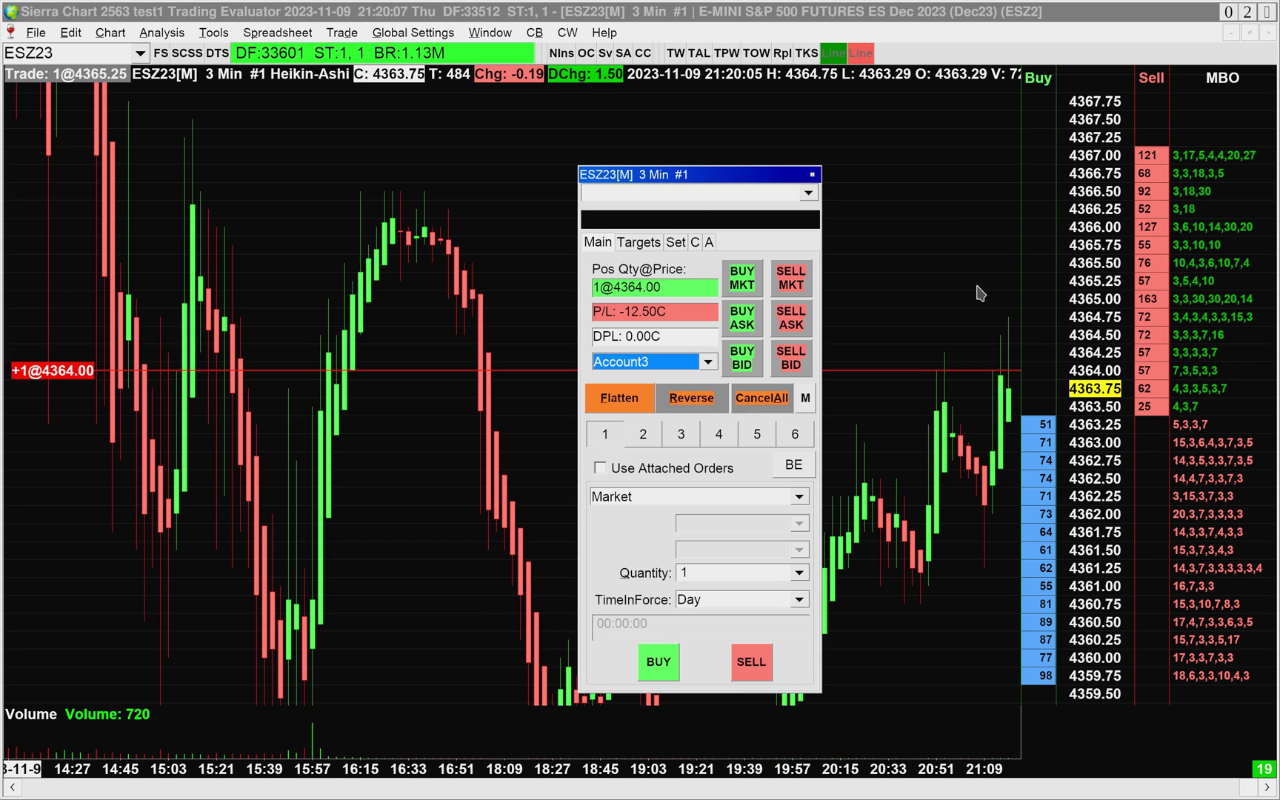
drag(691, 174, 670, 170)
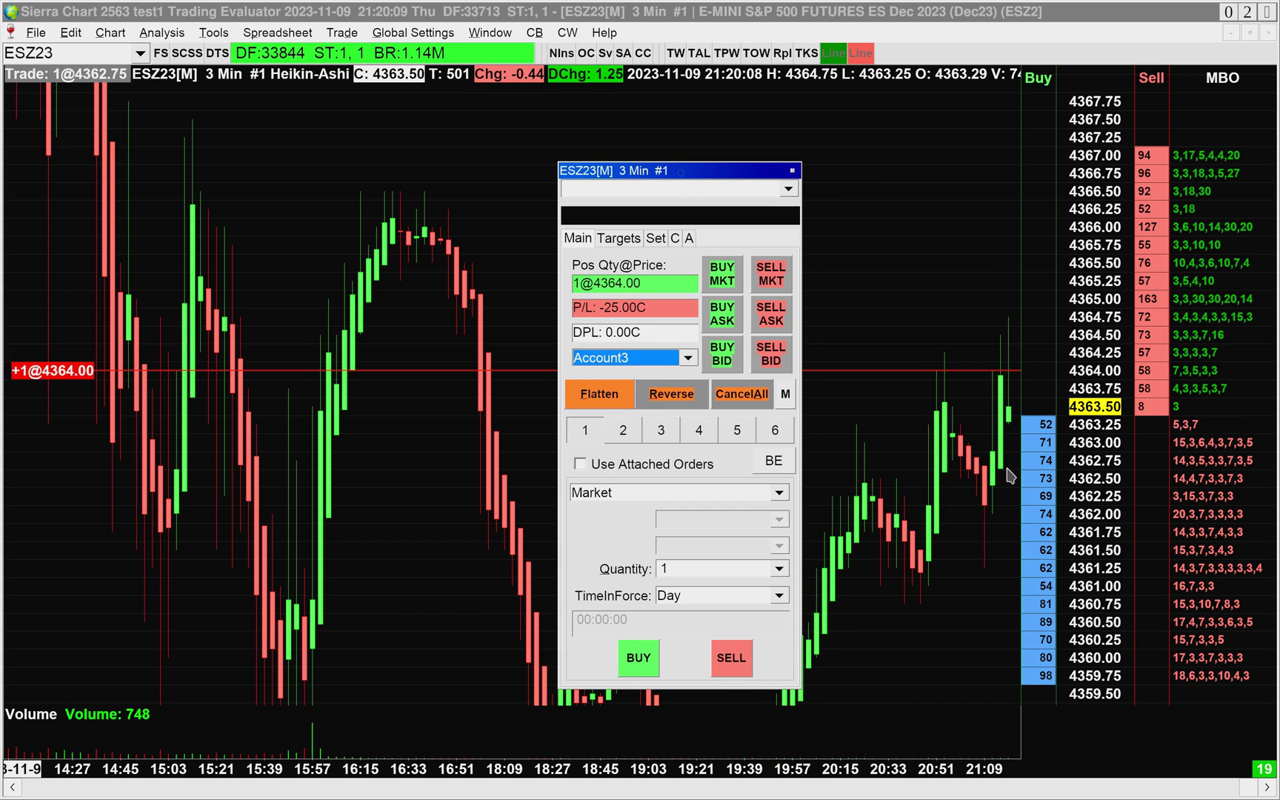
click(889, 316)
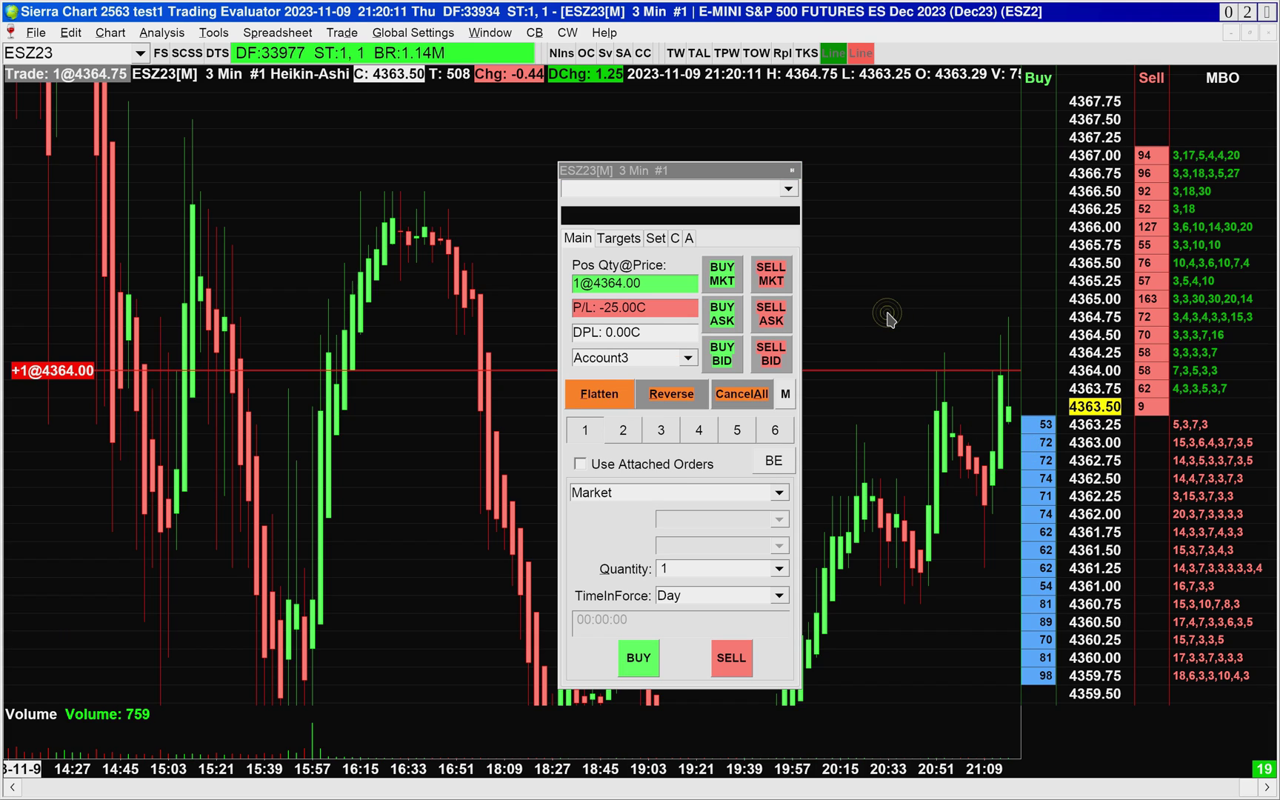
key(f)
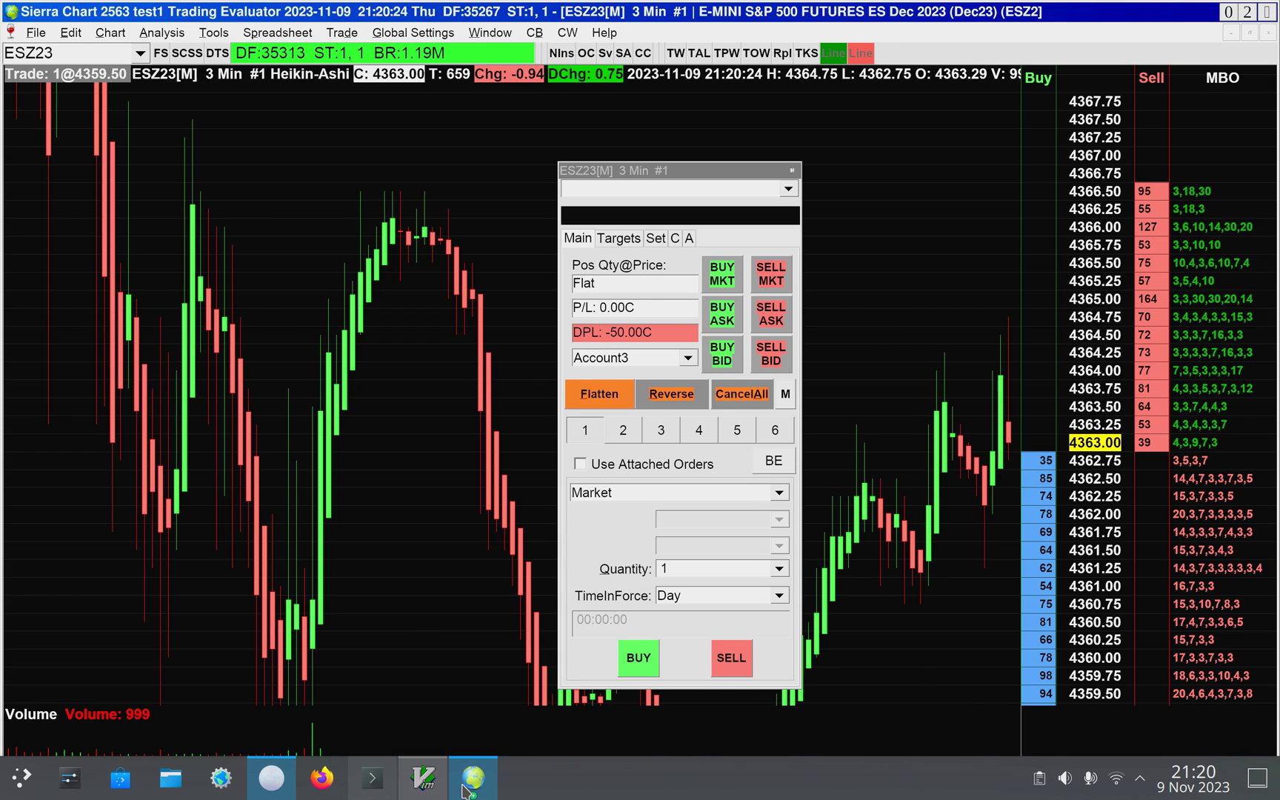
click(473, 778)
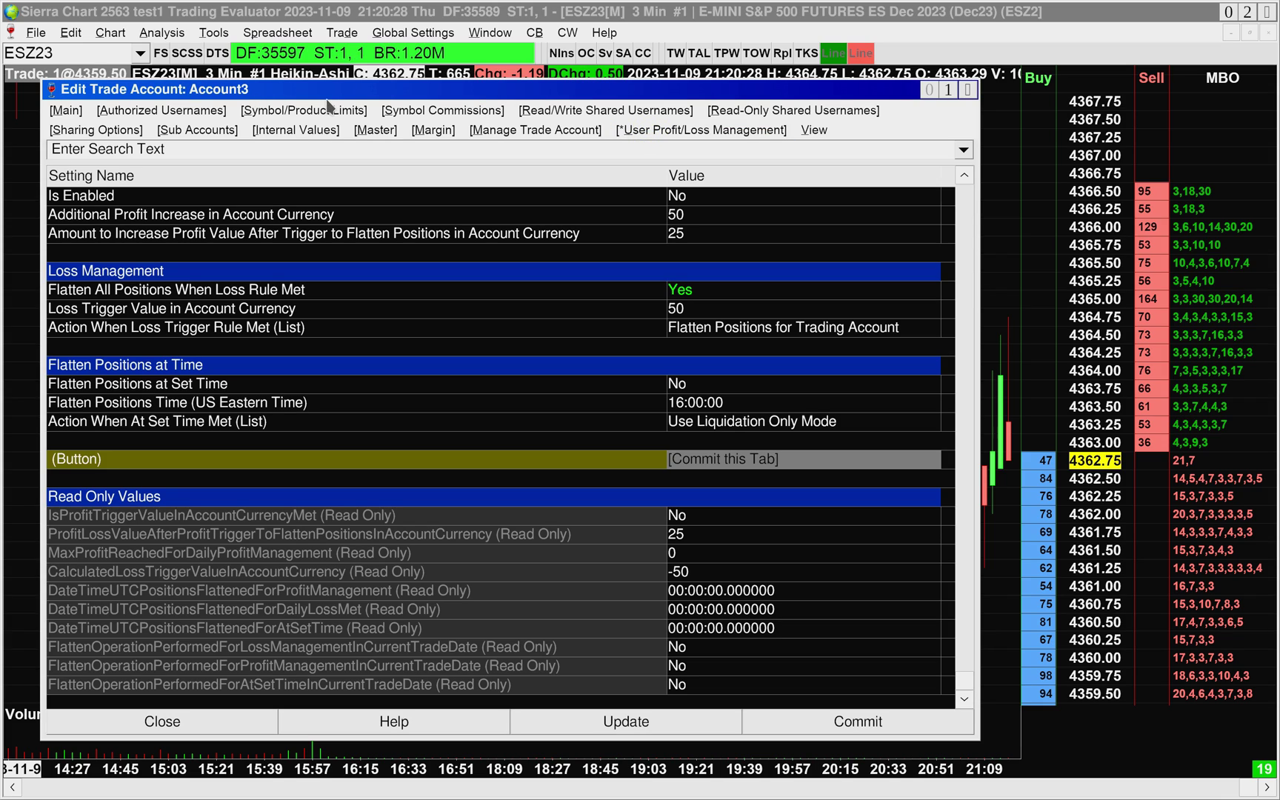
click(629, 730)
click(511, 450)
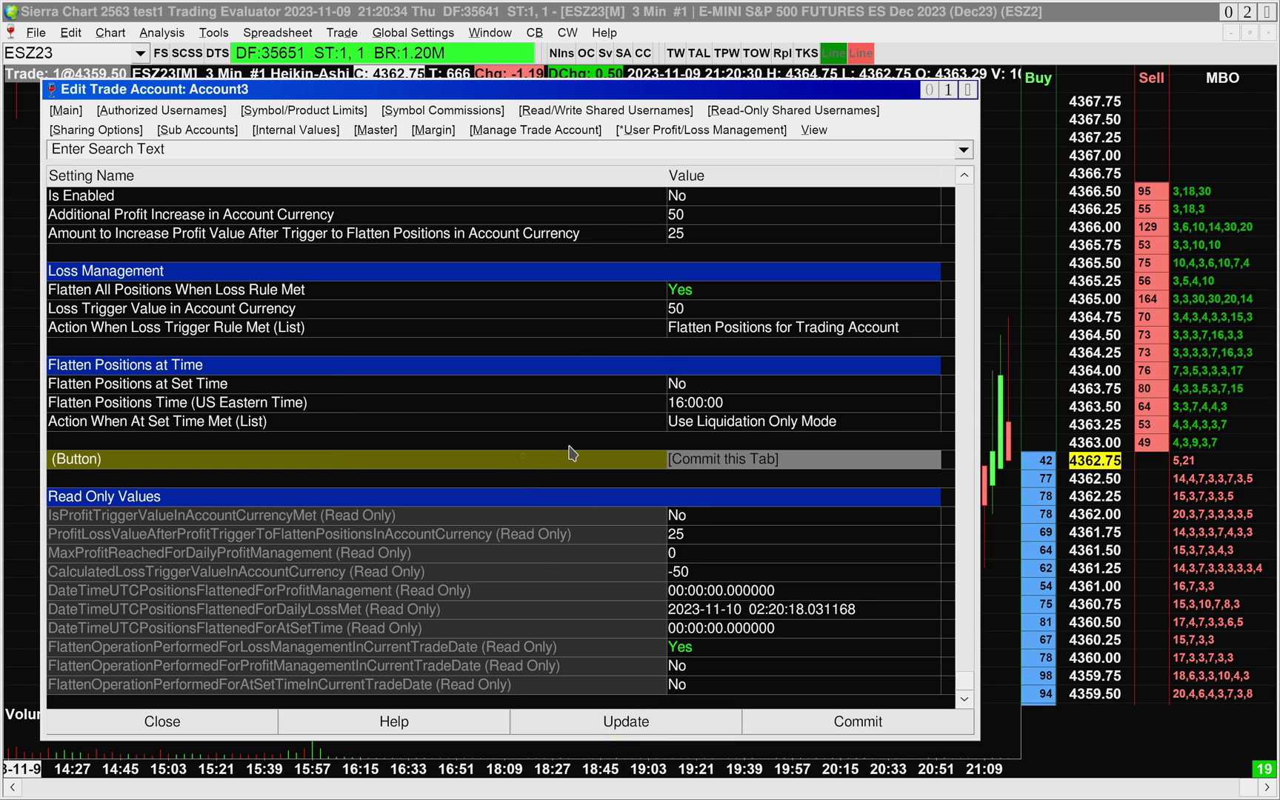
click(455, 649)
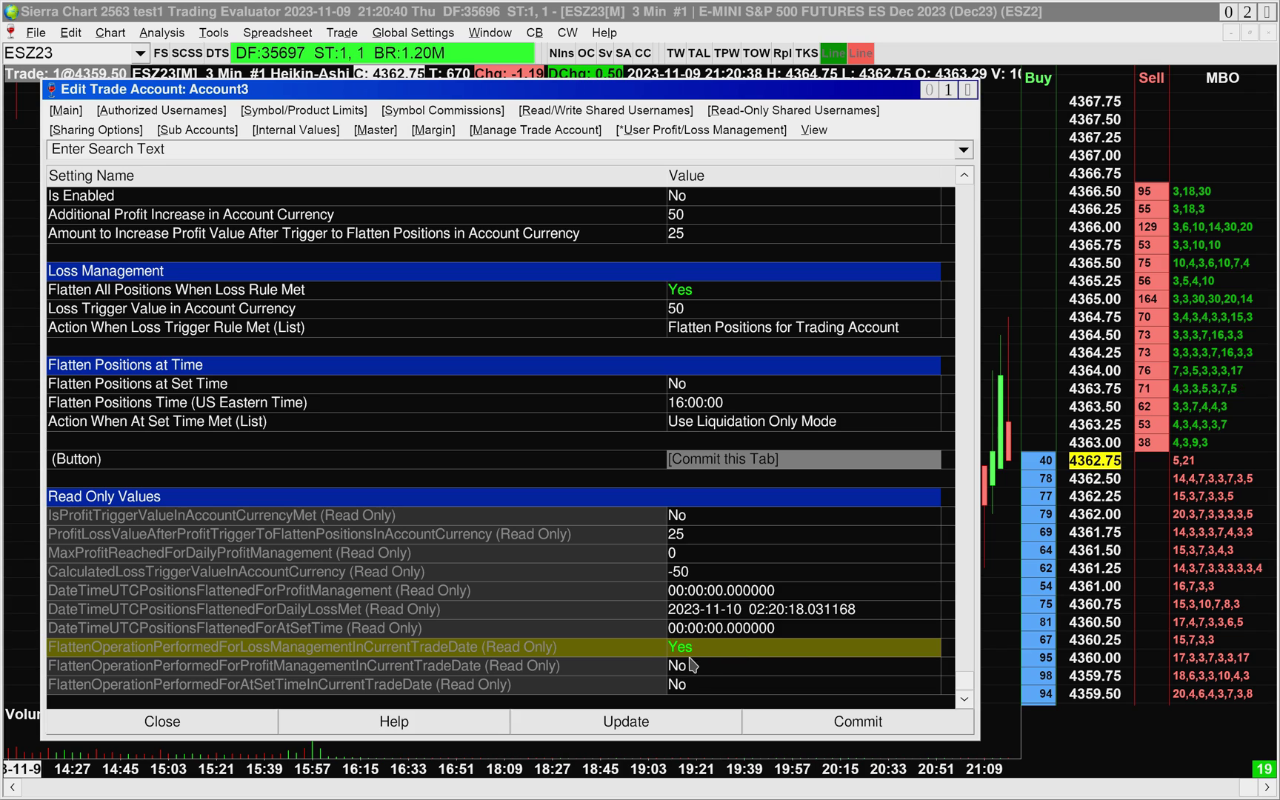
click(717, 613)
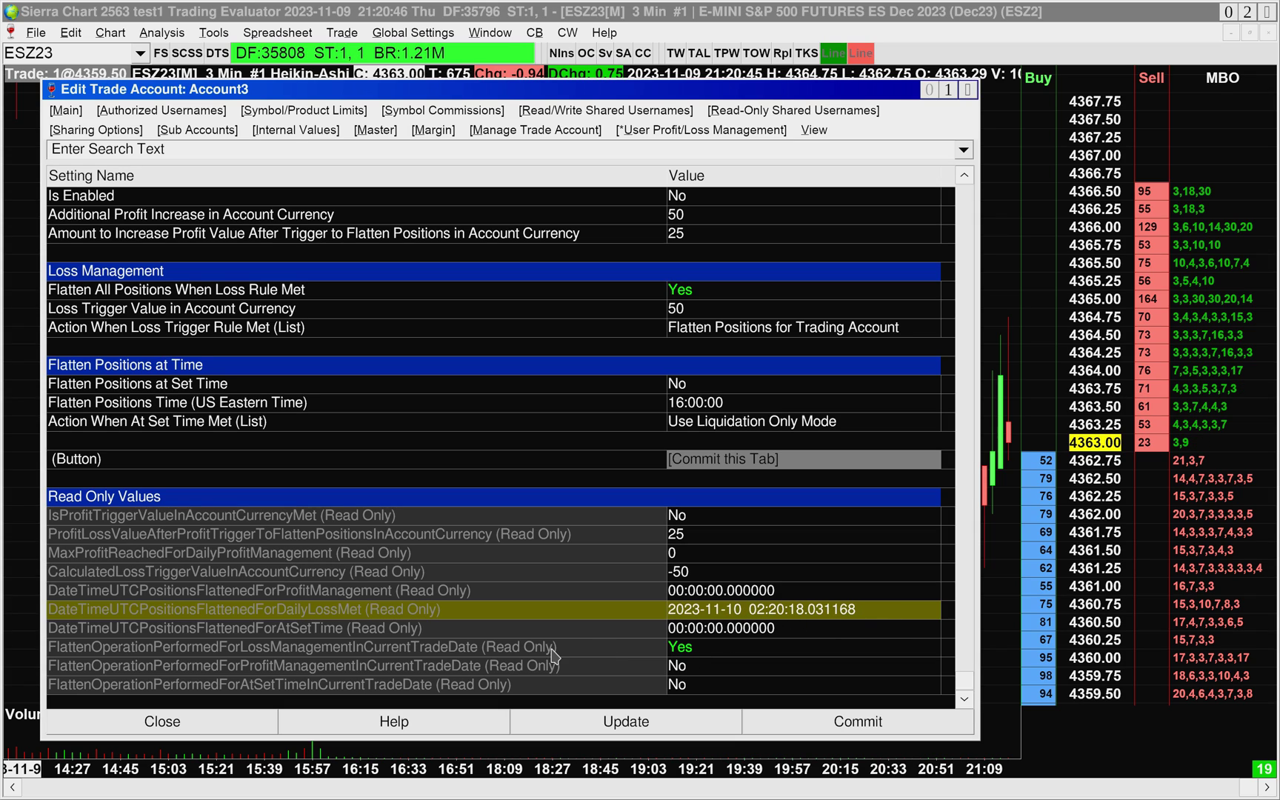
click(293, 648)
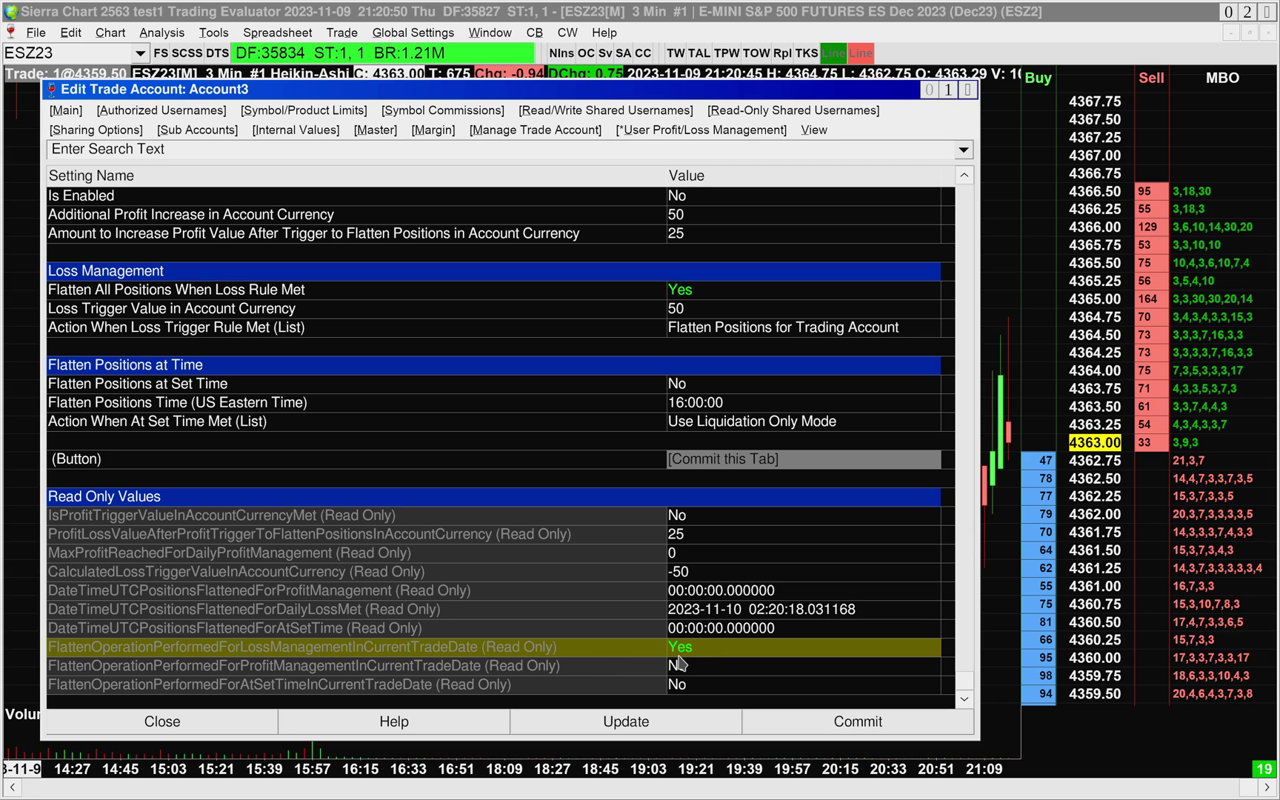
click(643, 590)
click(642, 571)
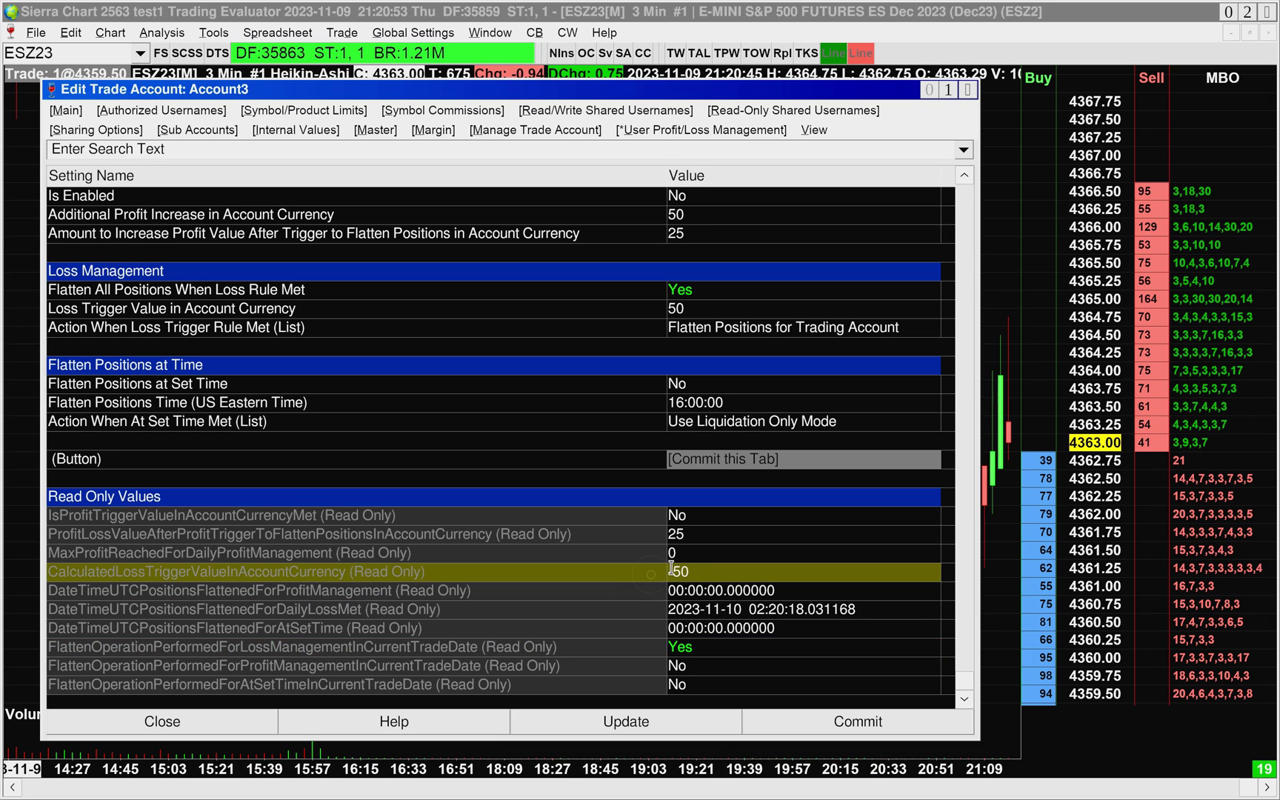
click(967, 90)
Send another buy and confirm the Trade Service Log shows the risk-management lockout reject.
click(953, 283)
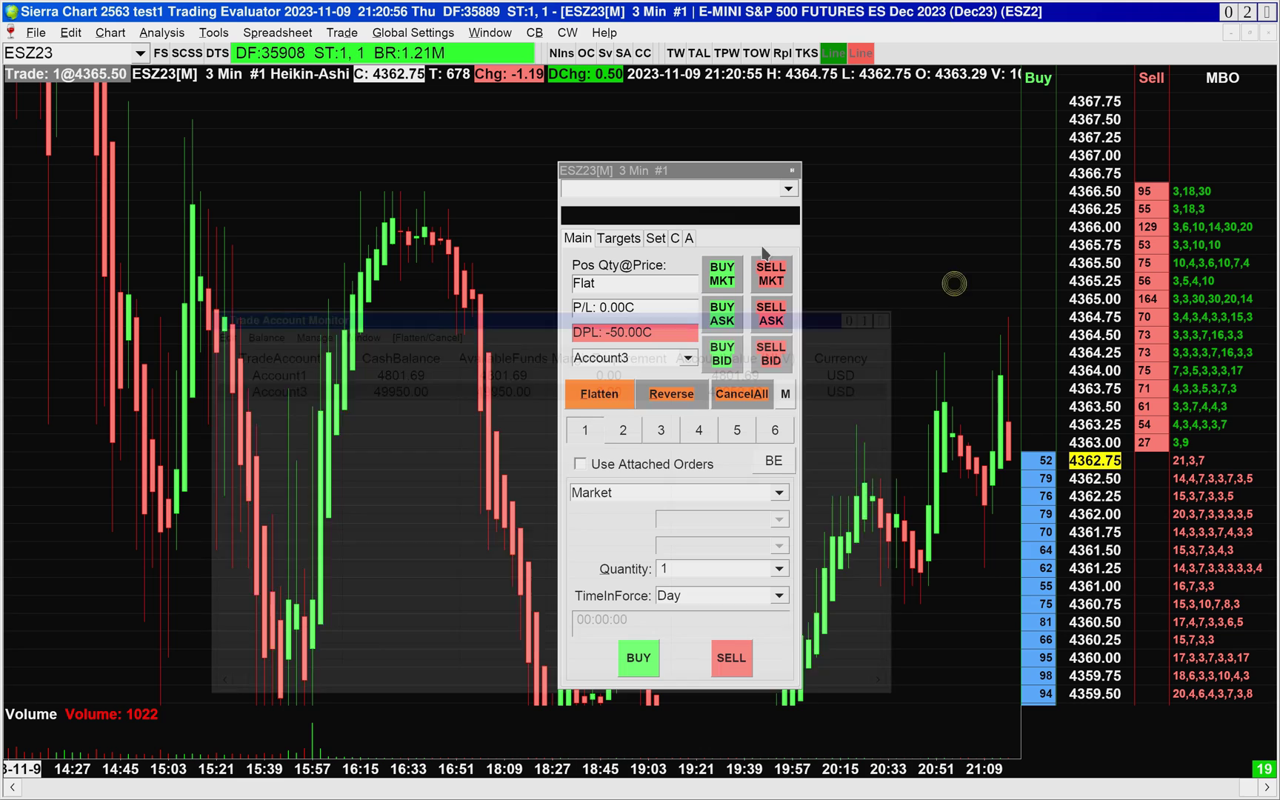
drag(741, 171, 659, 146)
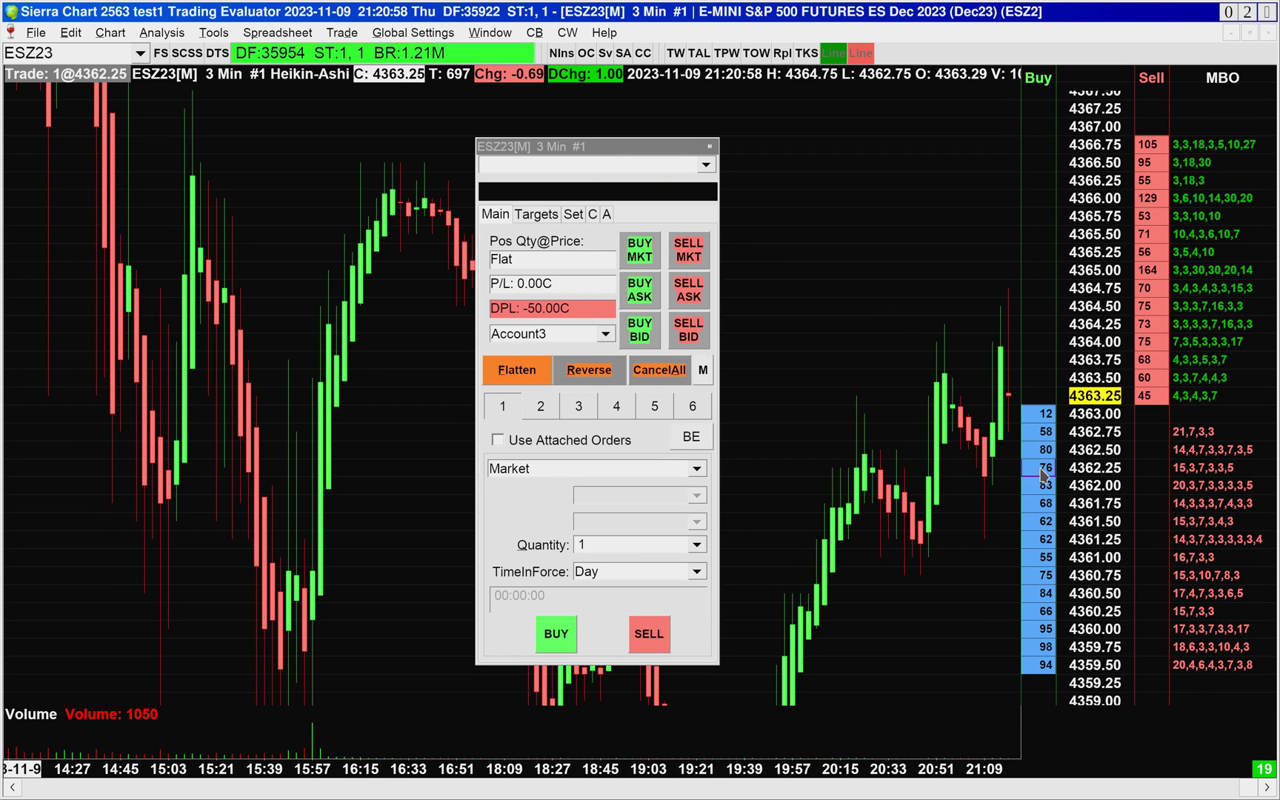
click(1043, 472)
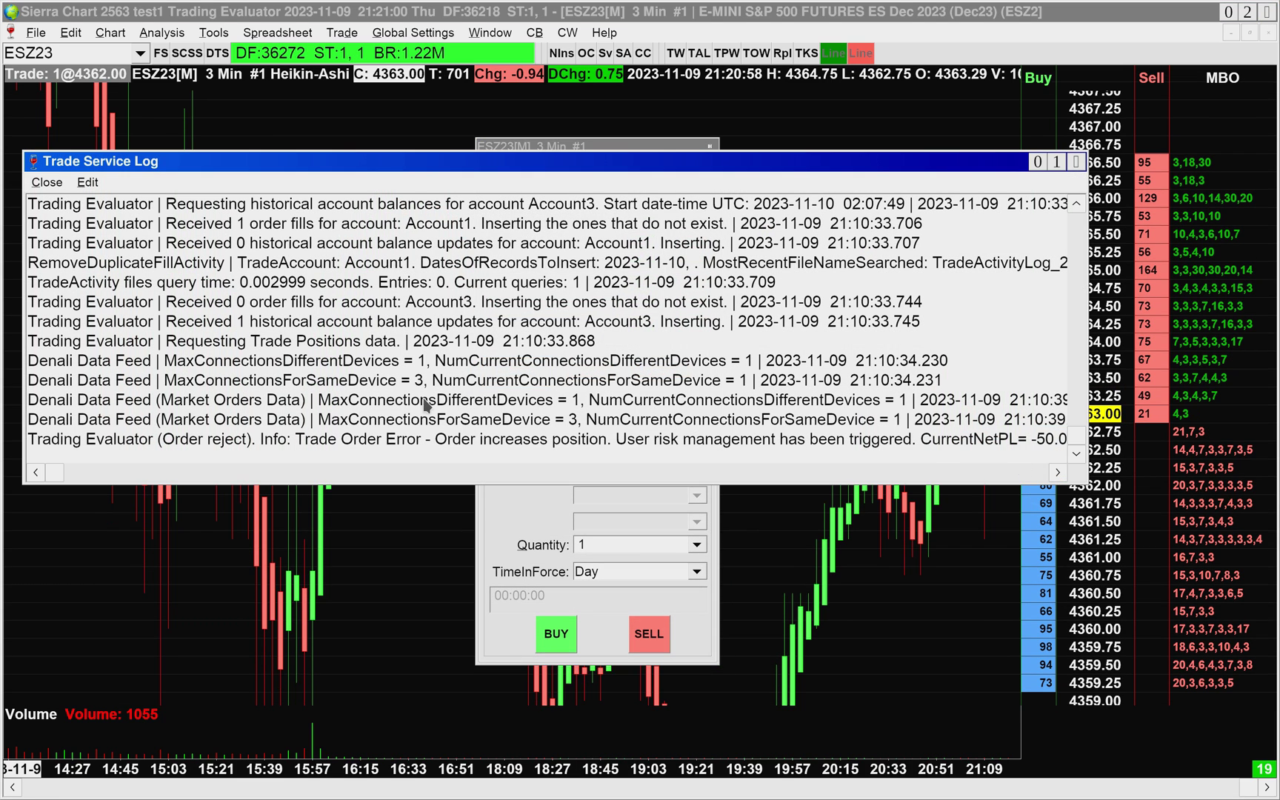
drag(134, 163, 163, 163)
click(197, 440)
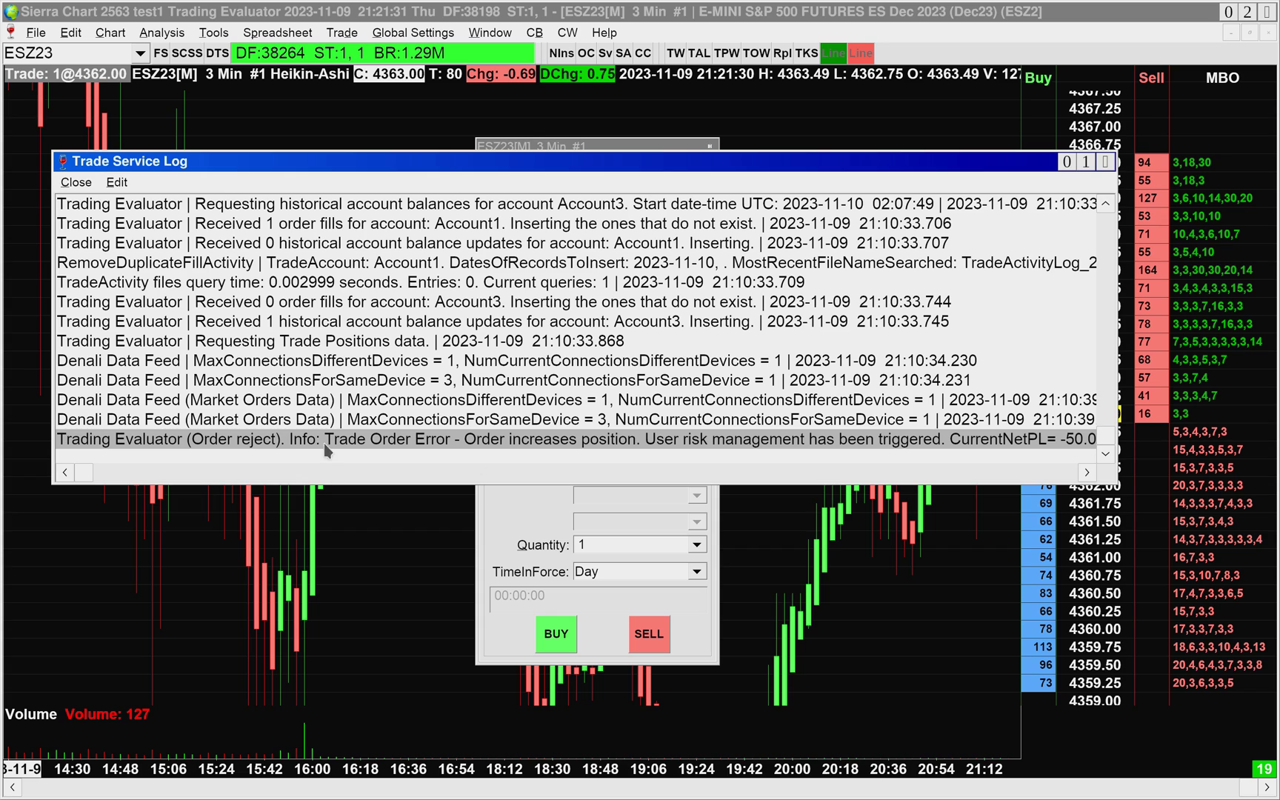
click(1106, 162)
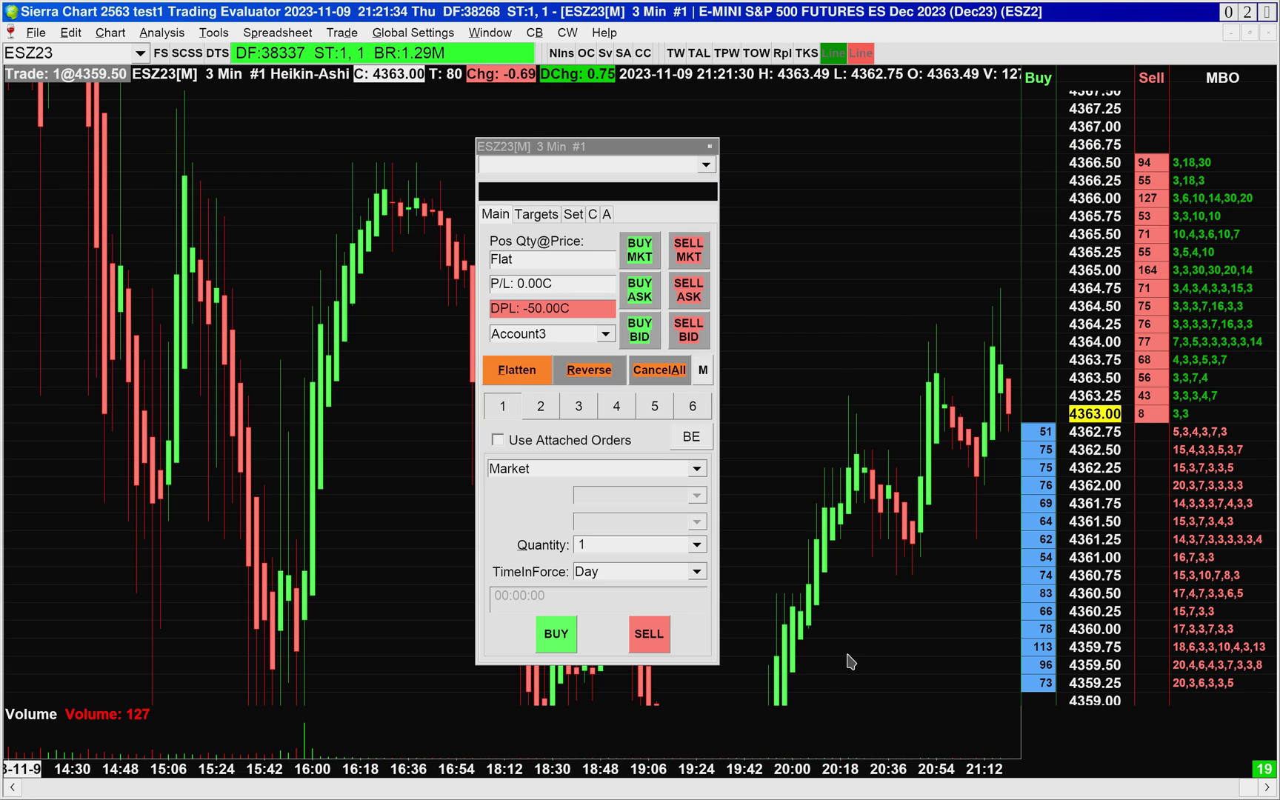